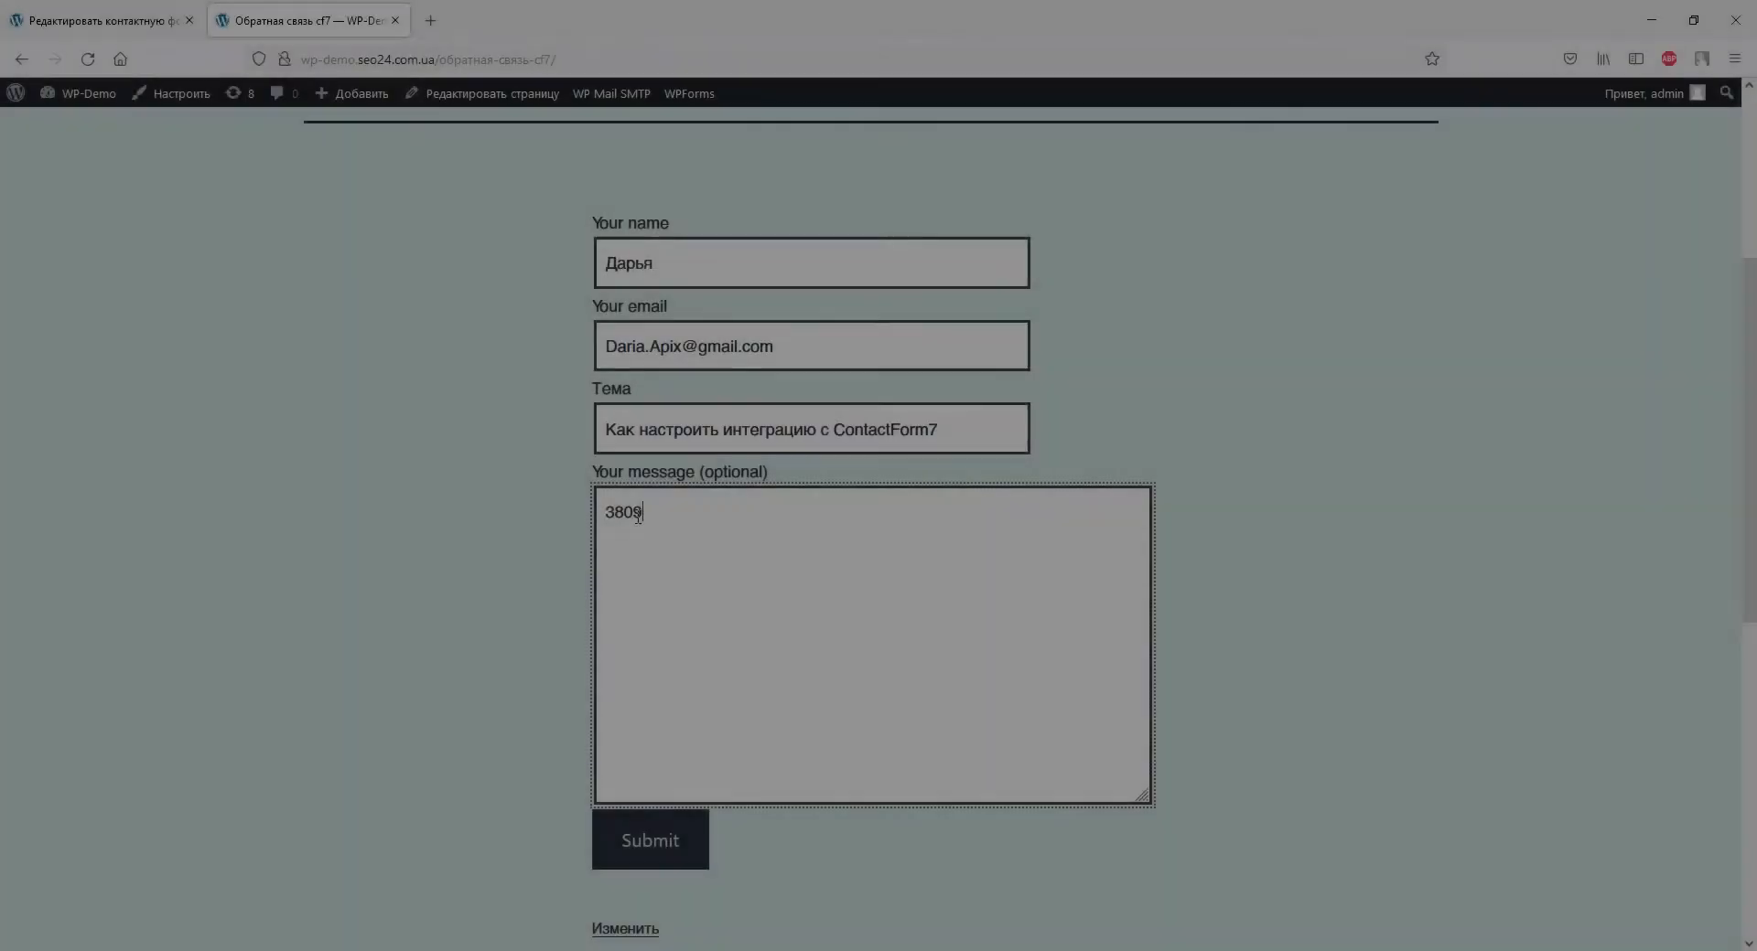
Finish the message with '0000000' and submit the WordPress feedback form.
{"action": "type", "text": "0000000"}
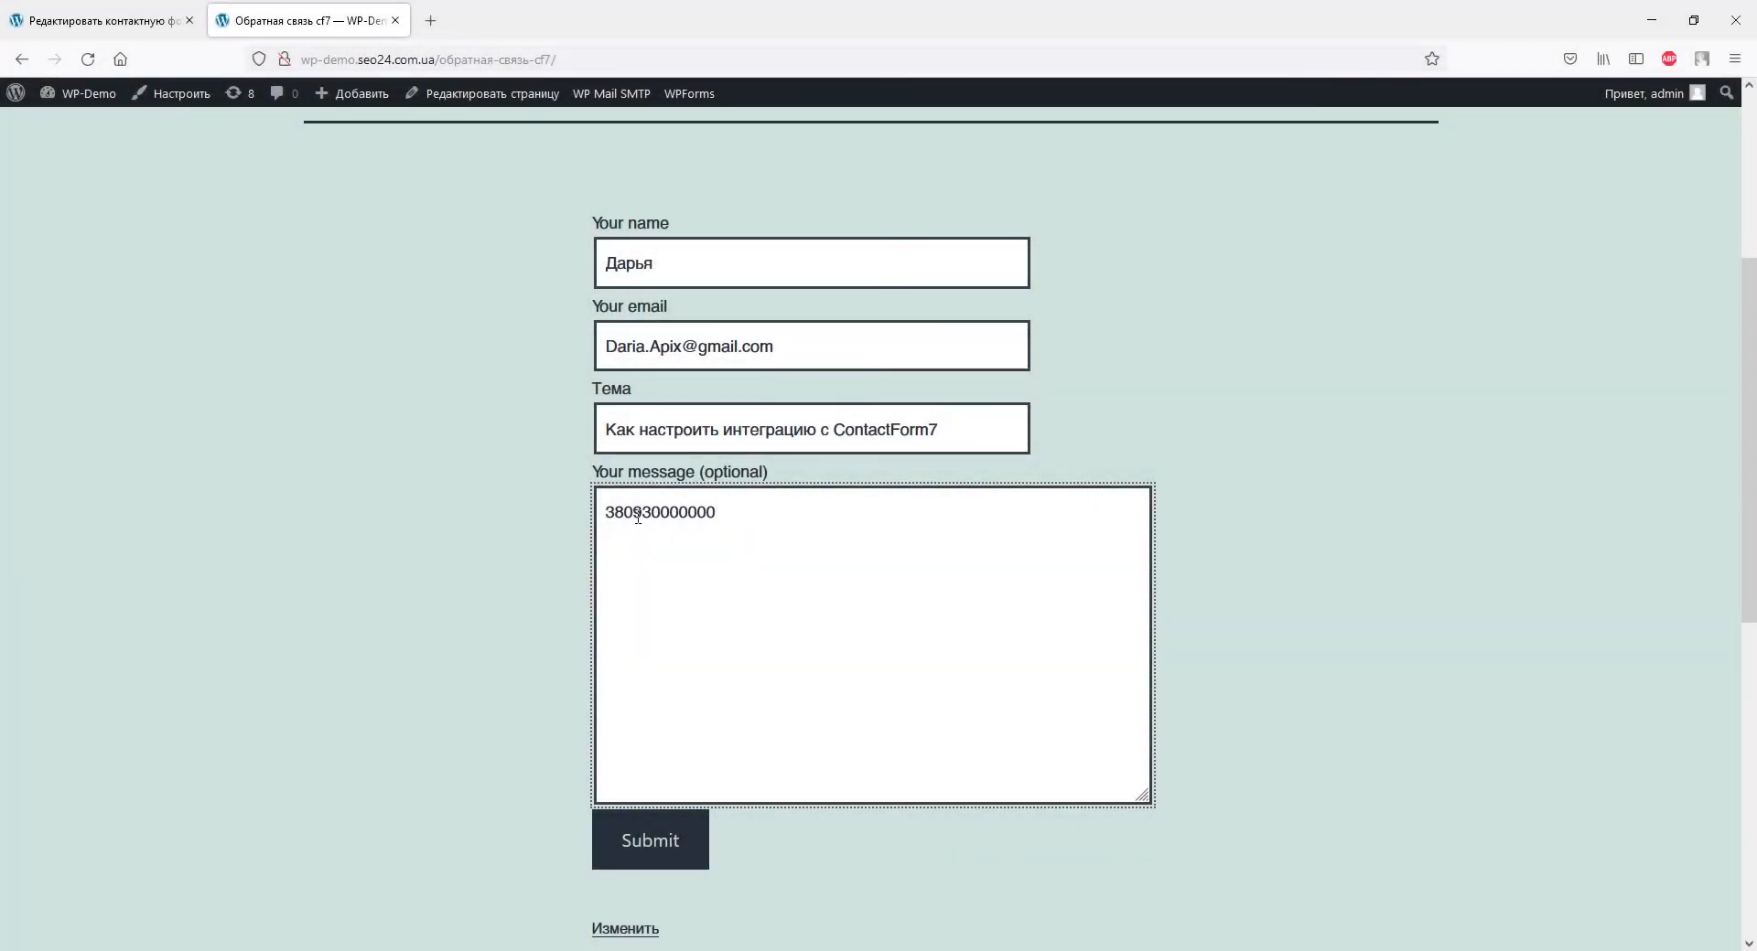
{"action": "left_click", "coordinate": [607, 835]}
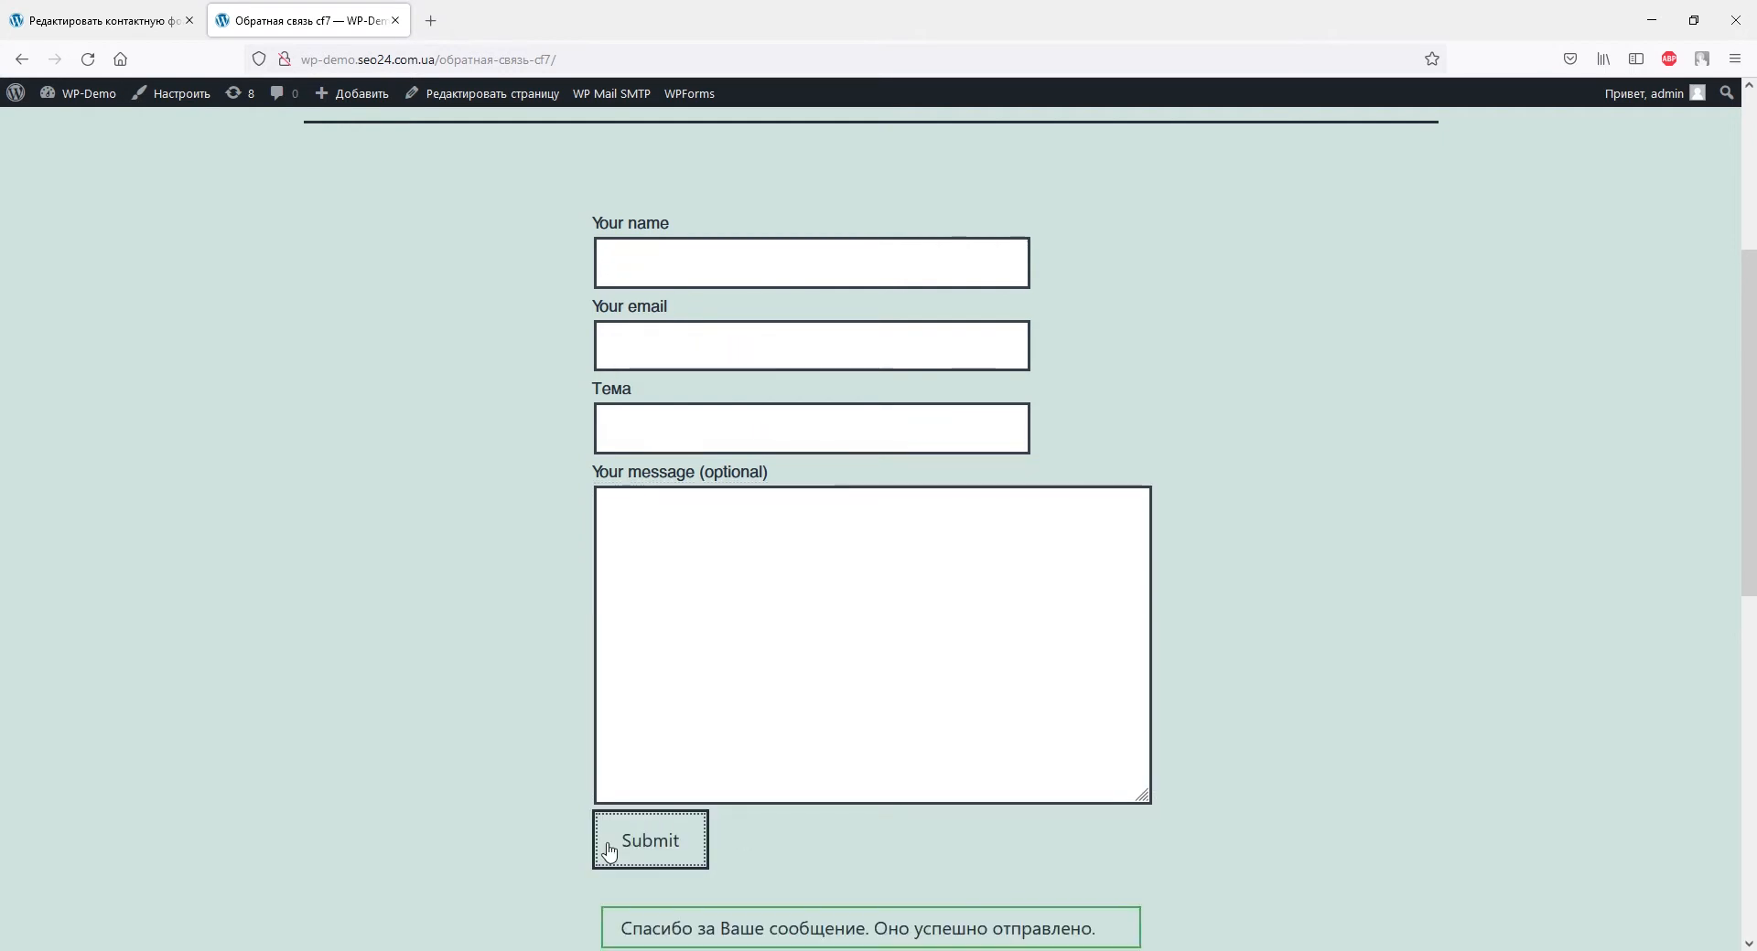
{"action": "scroll", "coordinate": [609, 846], "scroll_direction": "down", "scroll_amount": 1}
{"action": "scroll", "coordinate": [609, 850], "scroll_direction": "down", "scroll_amount": 2}
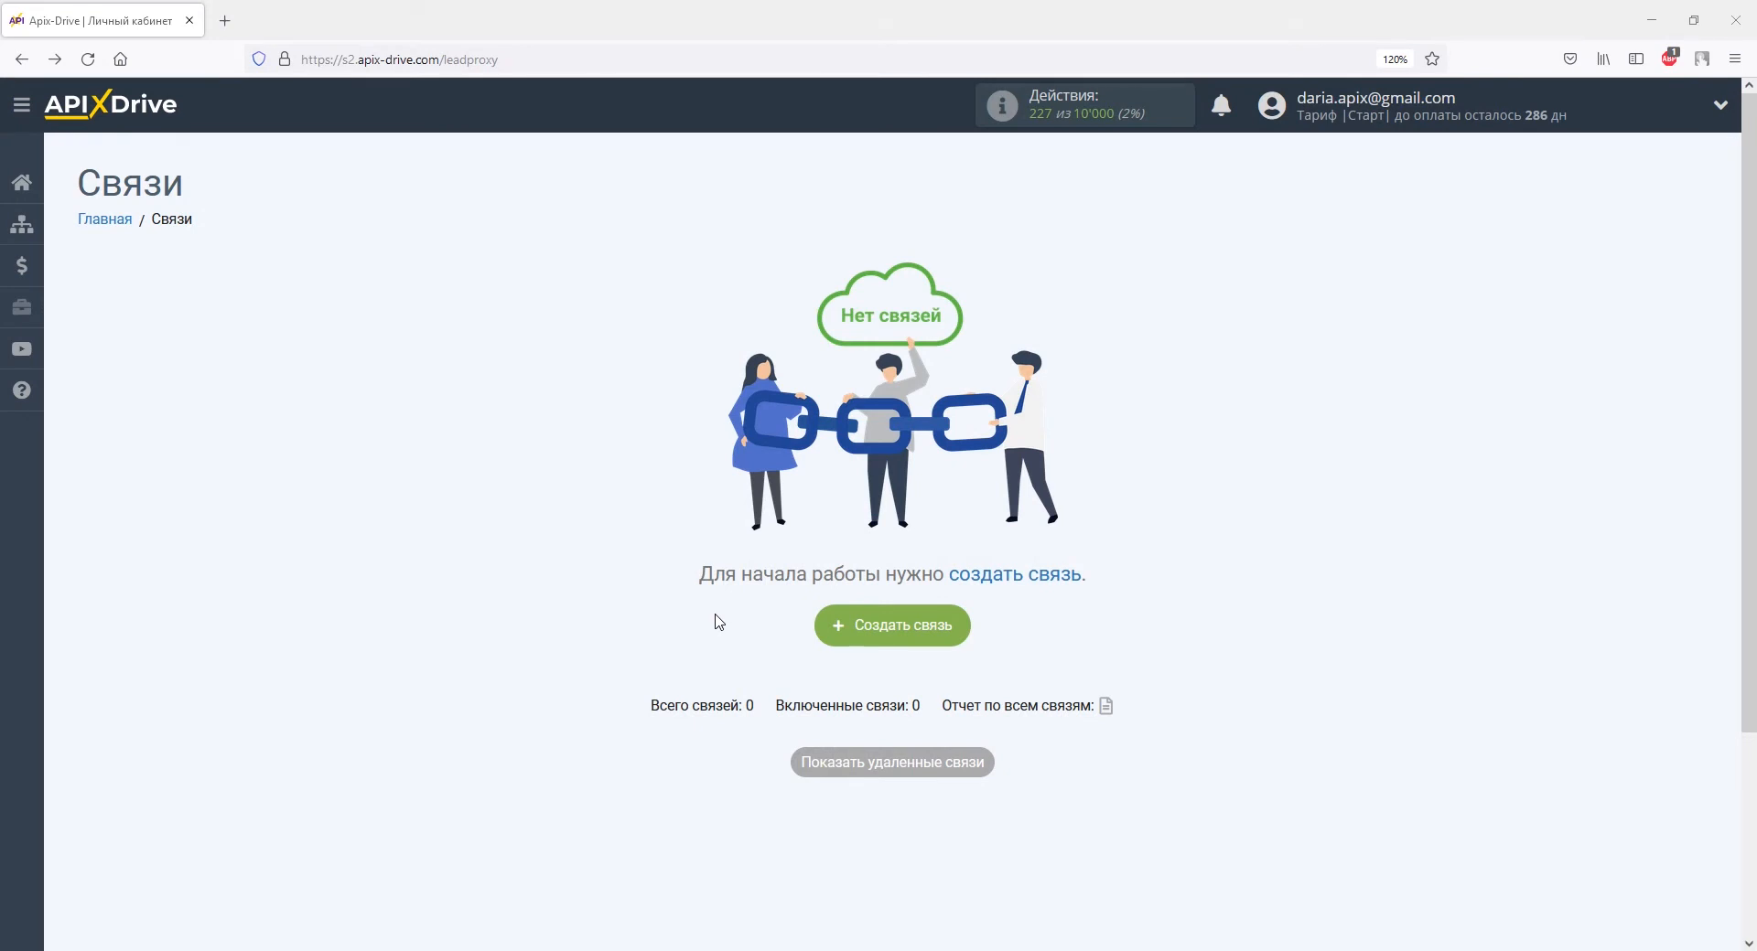
Create a new connection with Contact Form 7 as the data source system.
{"action": "left_click", "coordinate": [817, 626]}
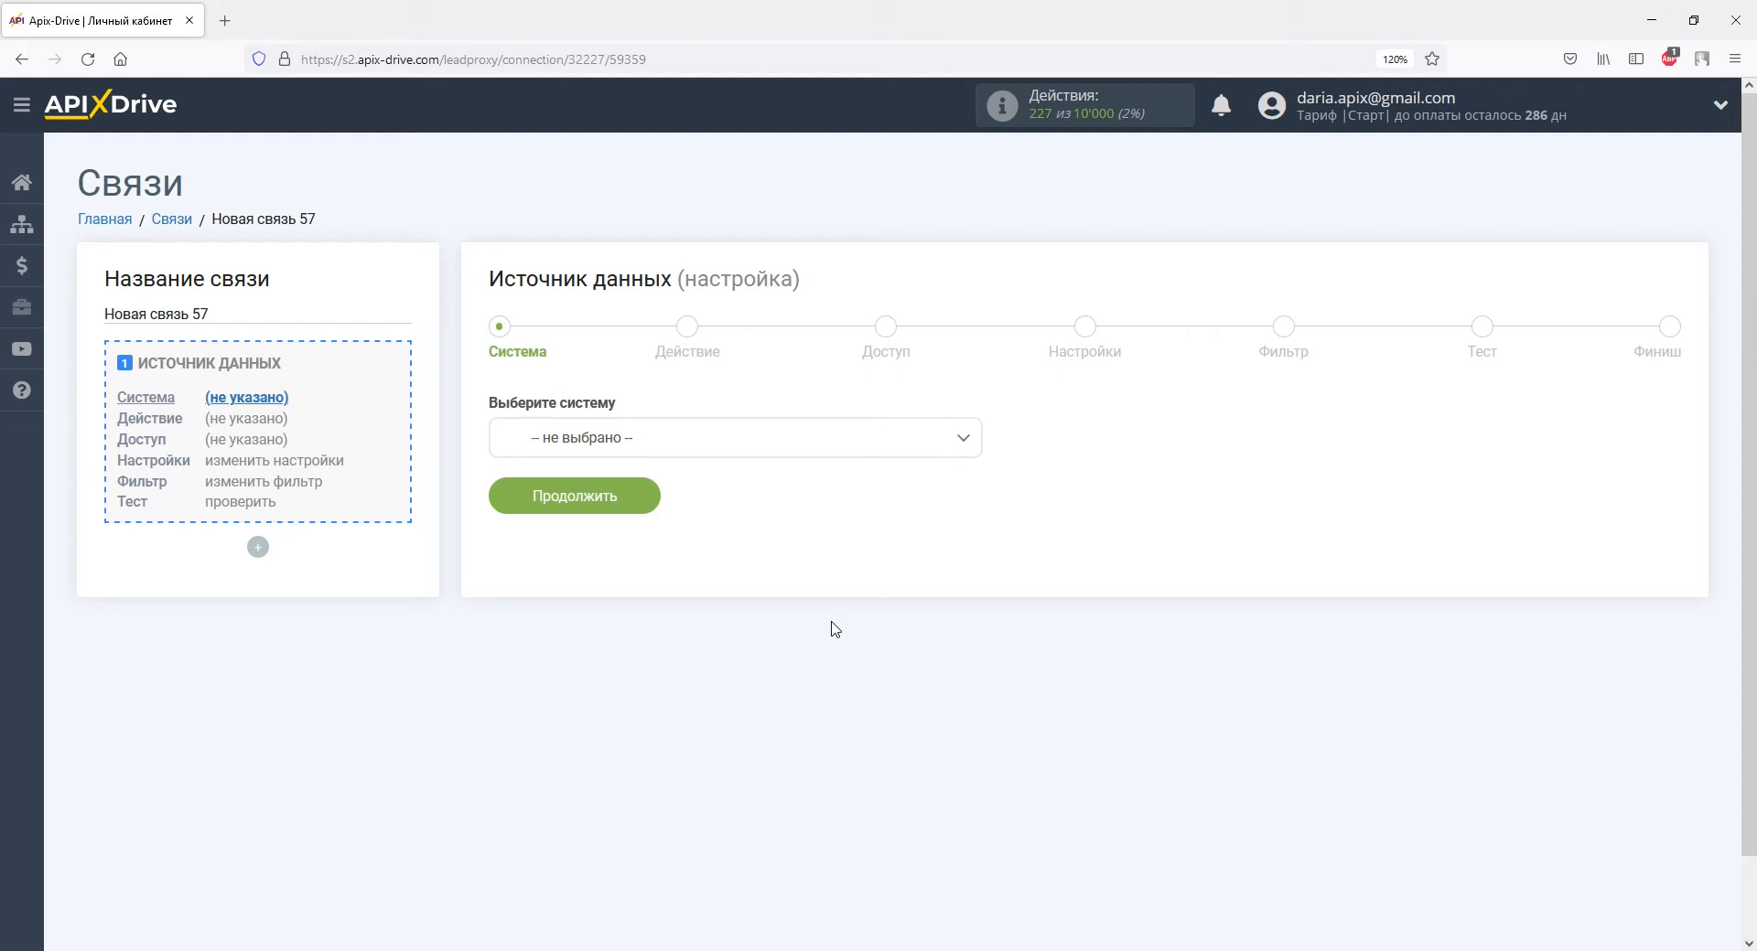
{"action": "left_click", "coordinate": [961, 439]}
{"action": "left_click_drag", "start_coordinate": [974, 474], "coordinate": [979, 528]}
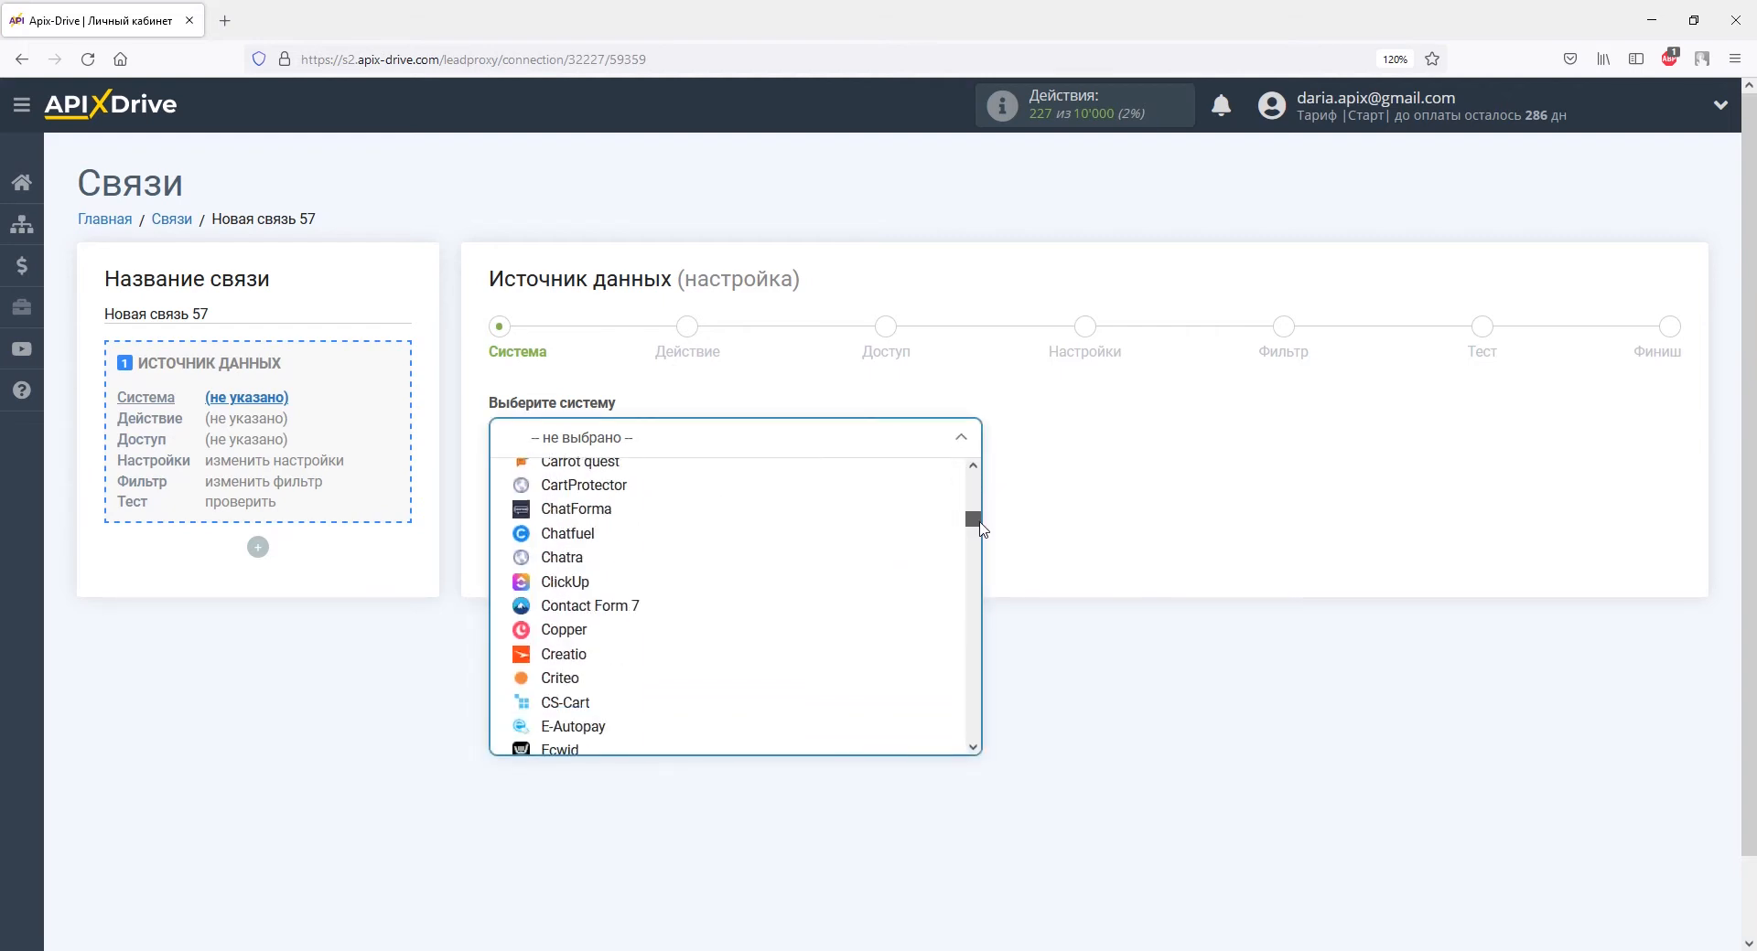
{"action": "left_click", "coordinate": [626, 608]}
{"action": "left_click", "coordinate": [615, 521]}
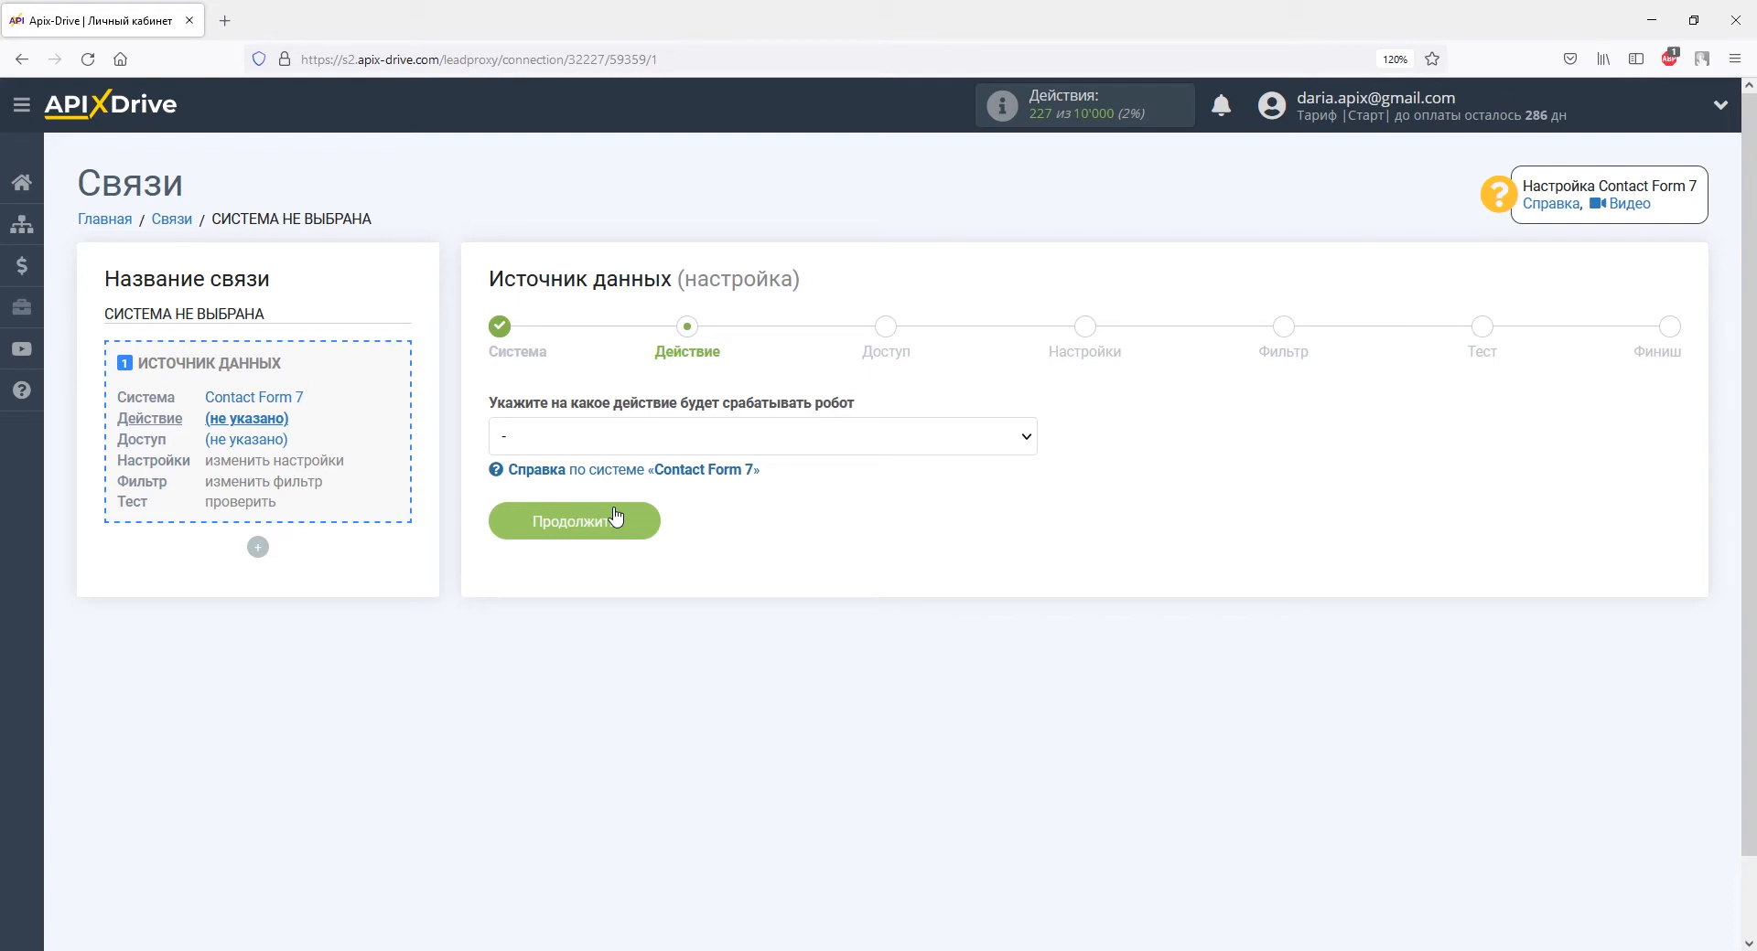
Set the source action to Принять данные and continue to account access.
{"action": "left_click", "coordinate": [619, 439]}
{"action": "left_click", "coordinate": [611, 494]}
{"action": "left_click", "coordinate": [631, 529]}
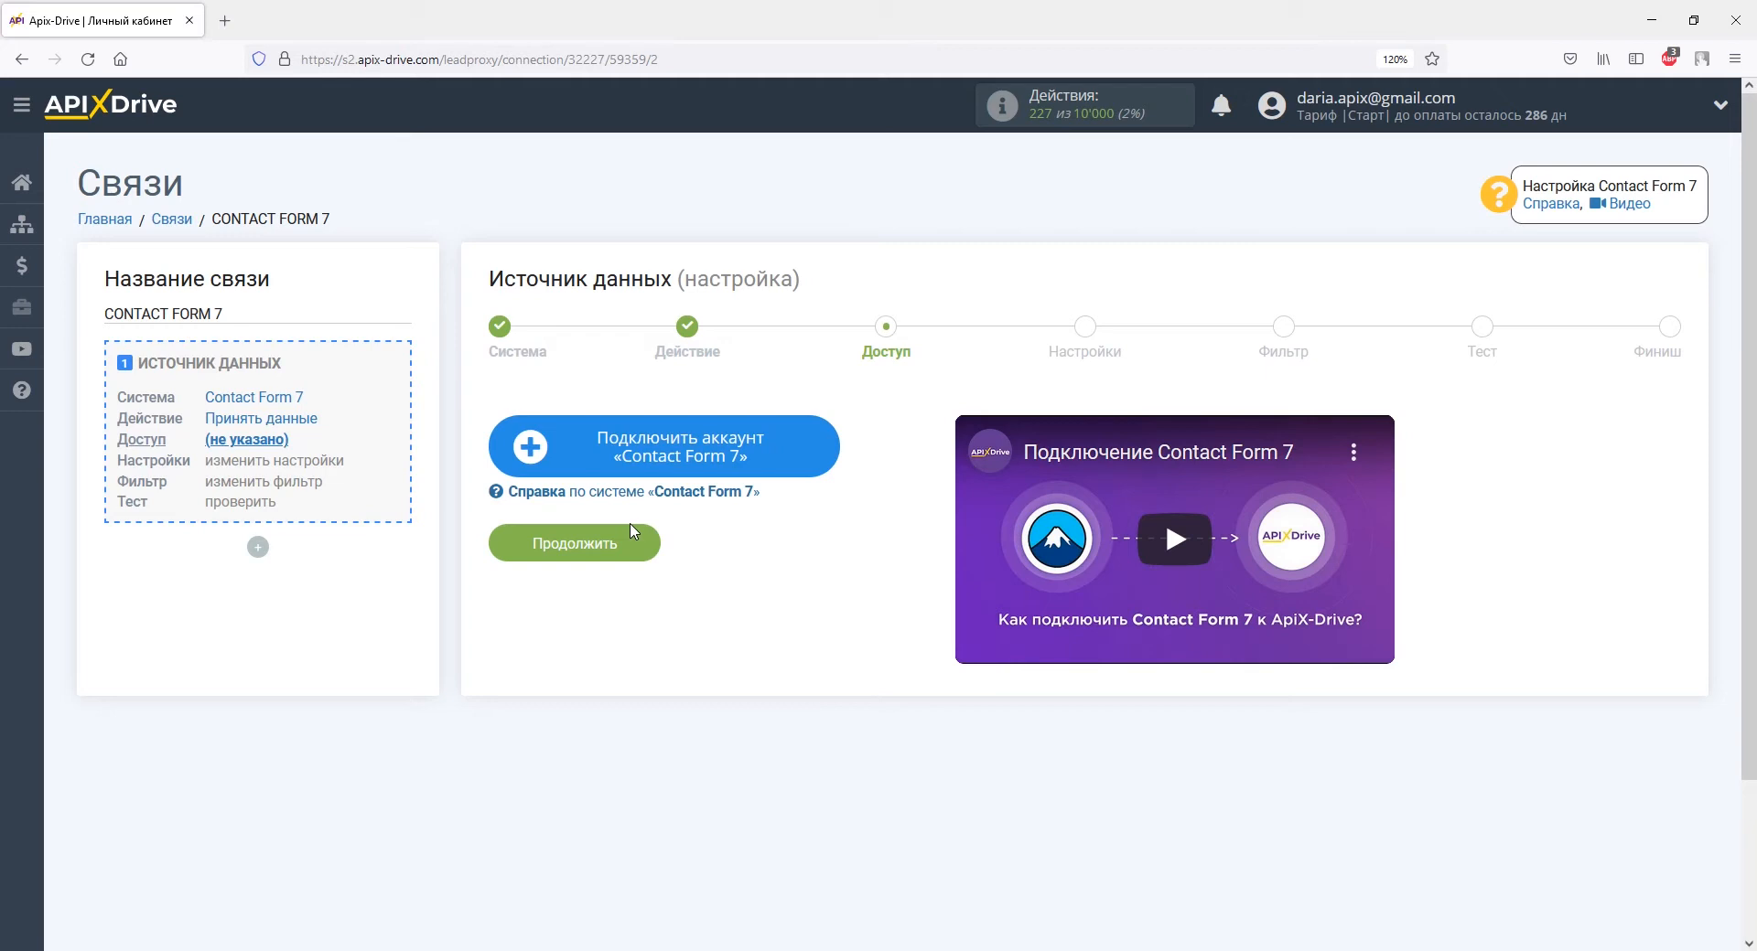
Connect and save a Contact Form 7 account, then copy its webhook URL.
{"action": "left_click", "coordinate": [557, 446]}
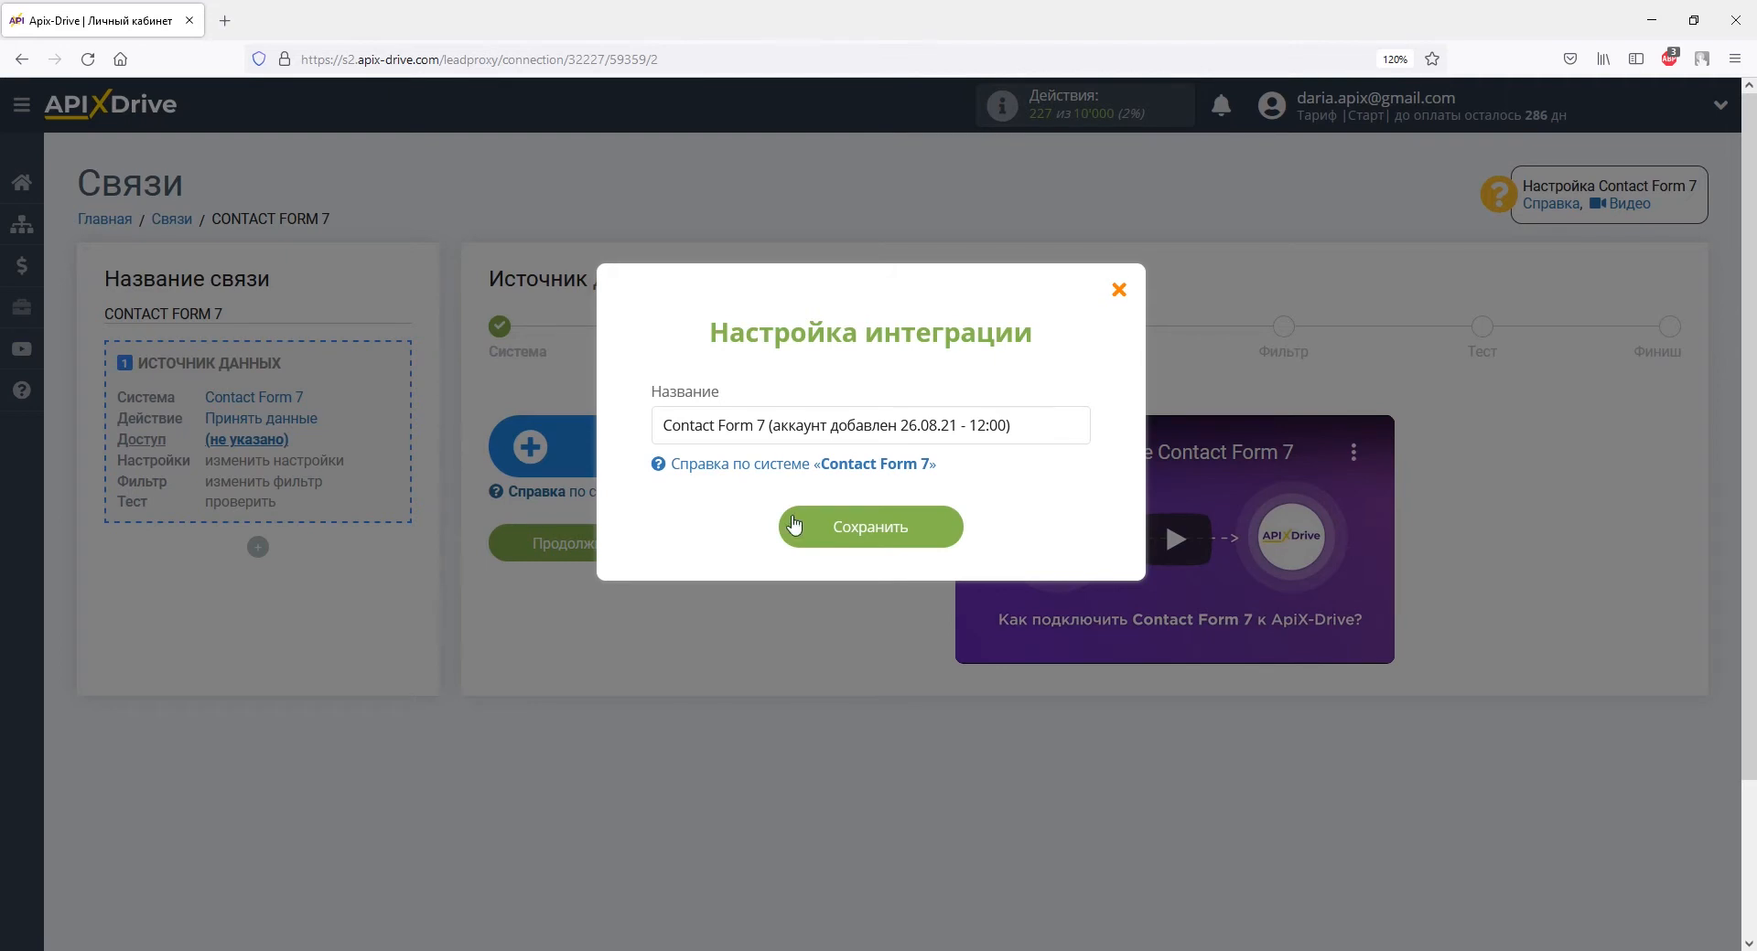
{"action": "left_click", "coordinate": [887, 529]}
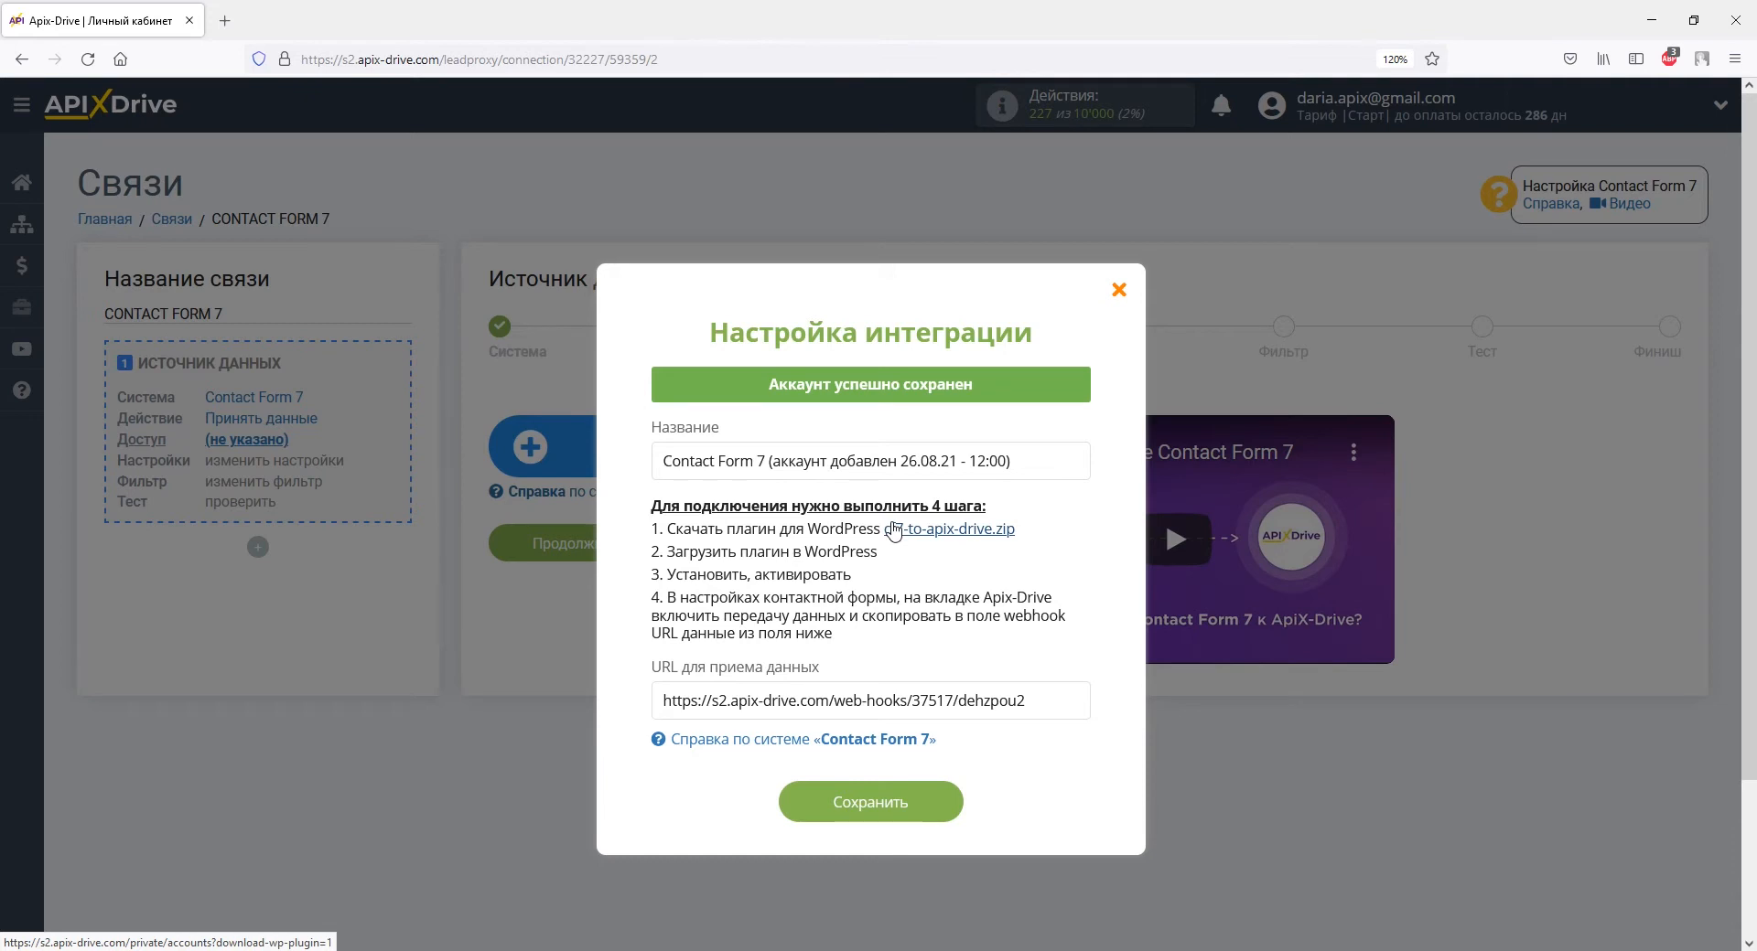
{"action": "left_click_drag", "start_coordinate": [1028, 701], "coordinate": [662, 705]}
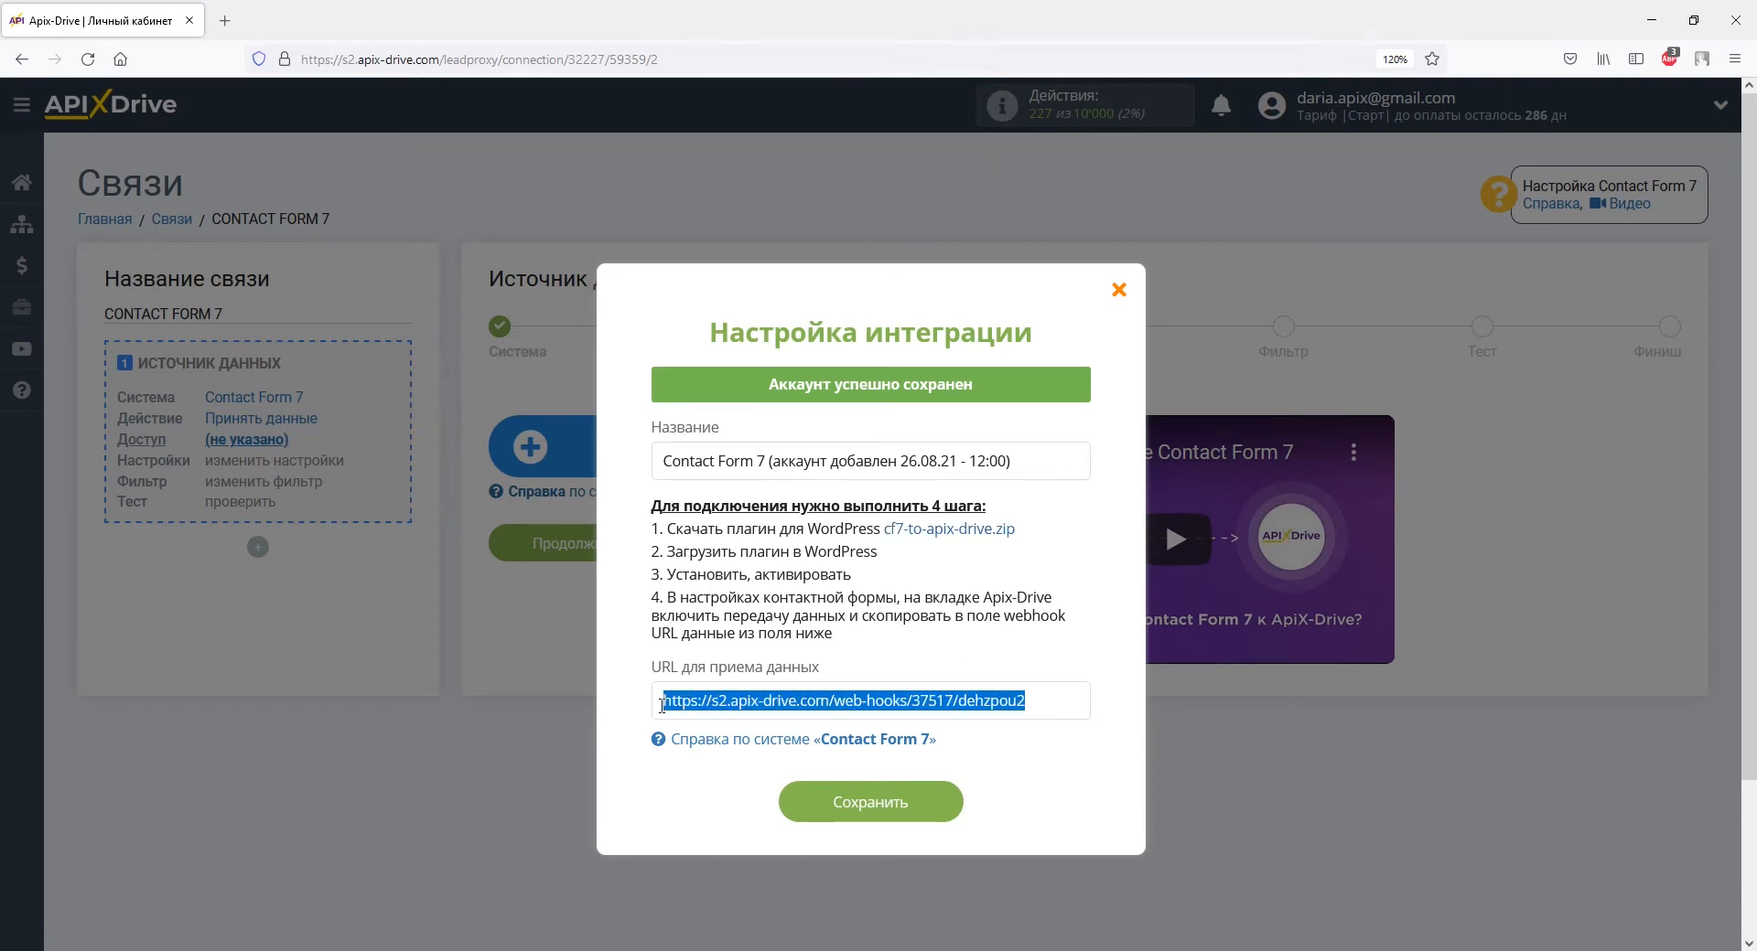
{"action": "right_click", "coordinate": [662, 705]}
{"action": "left_click", "coordinate": [695, 492]}
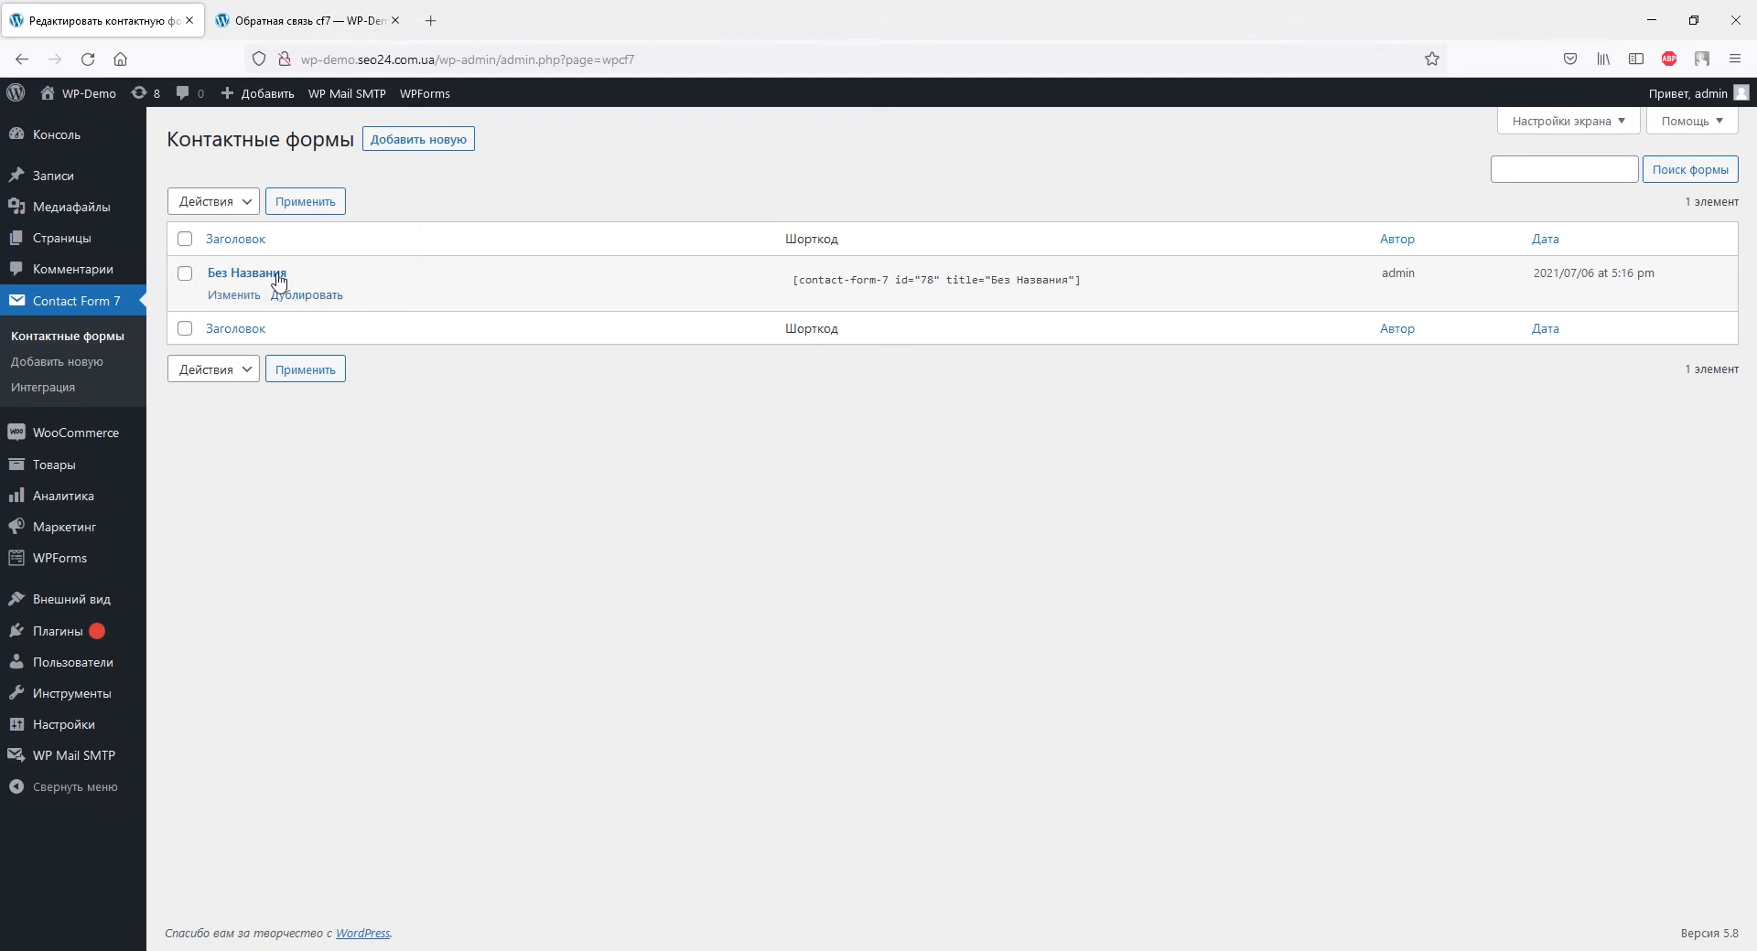
Enable Apix-Drive transfer on the Без Названия form, paste the webhook URL and save.
{"action": "left_click", "coordinate": [239, 273]}
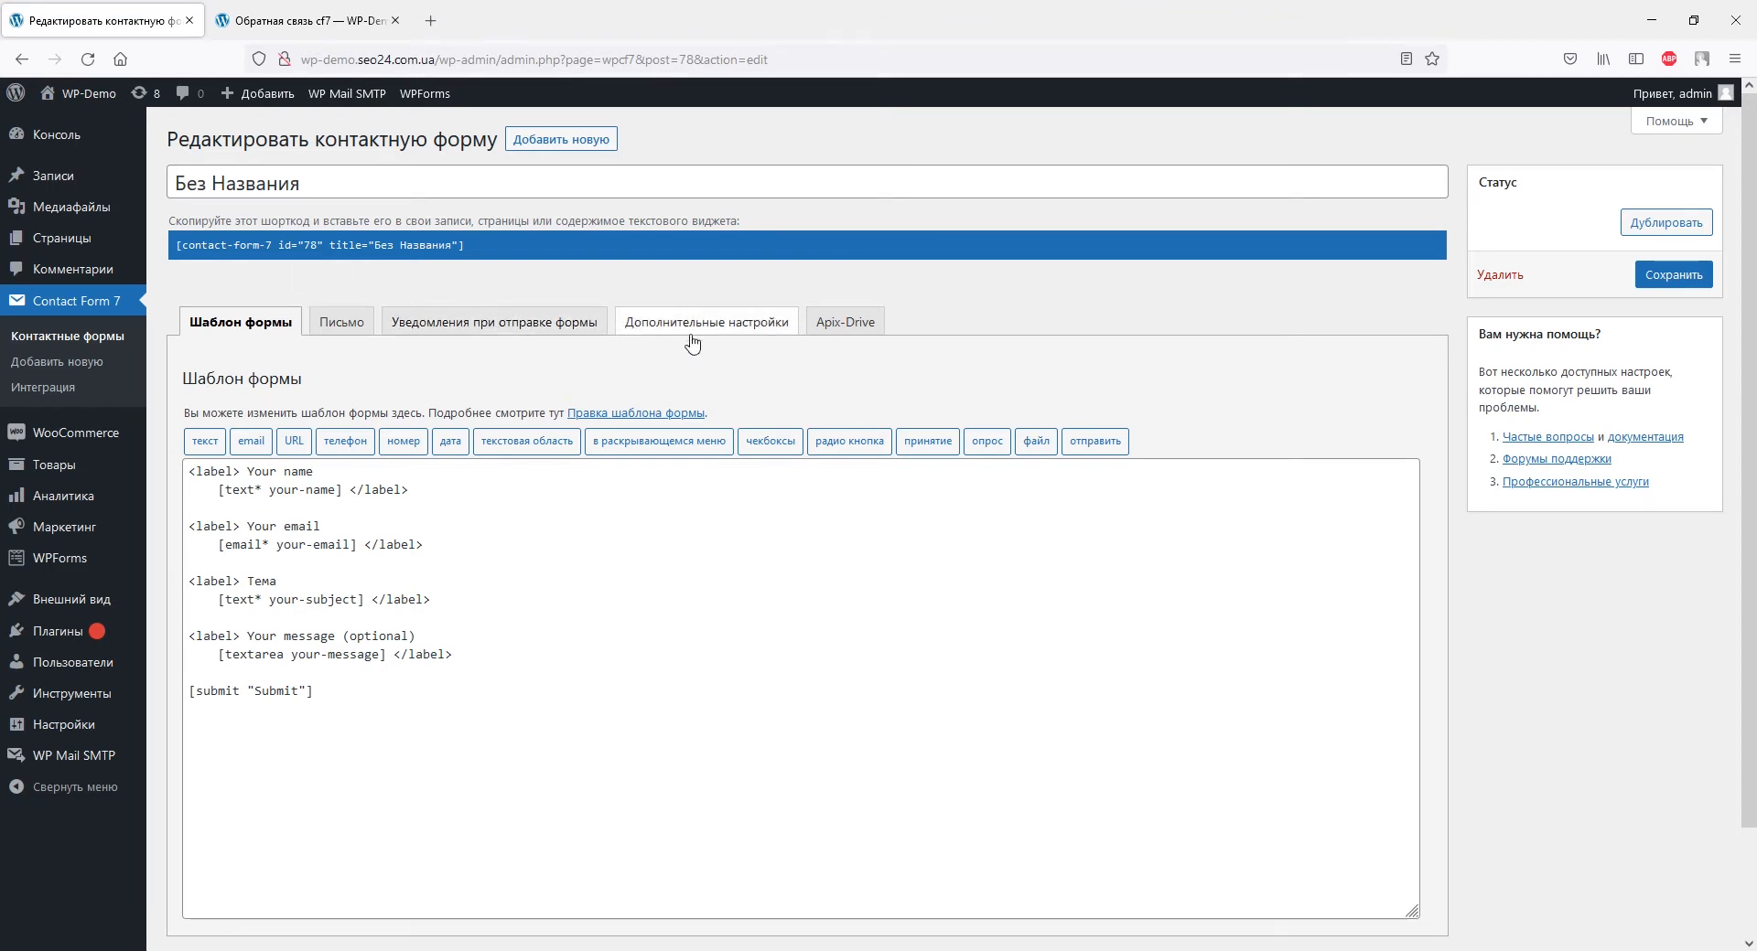
{"action": "left_click", "coordinate": [820, 333]}
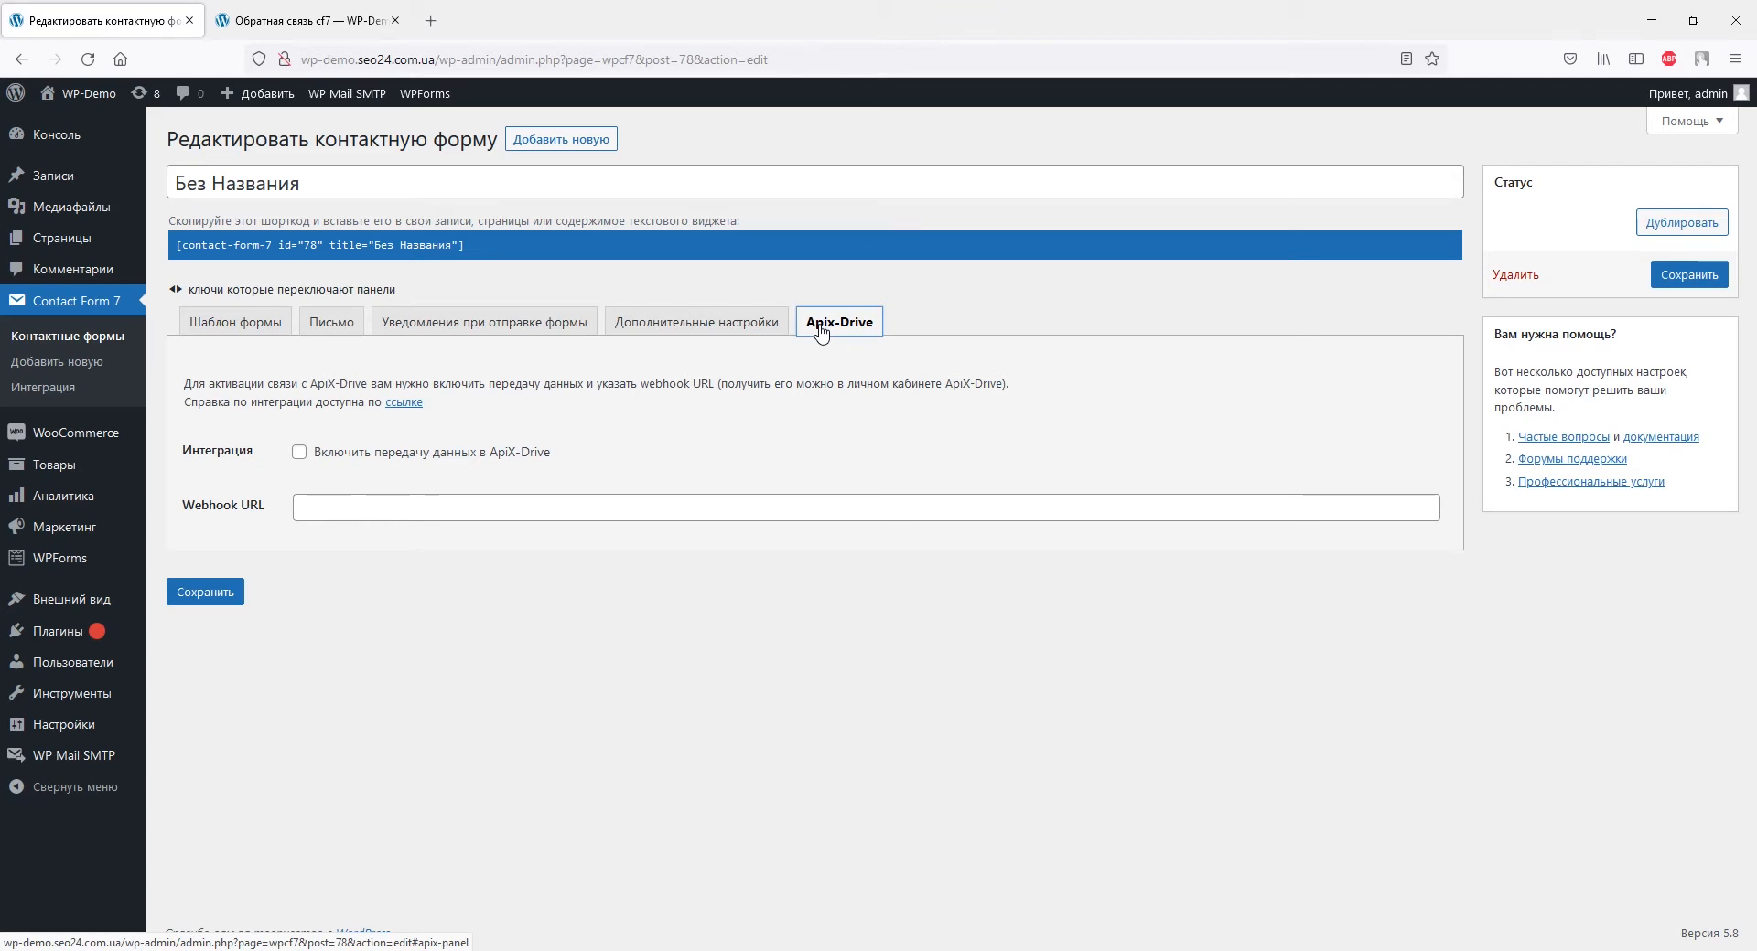
{"action": "left_click", "coordinate": [299, 453]}
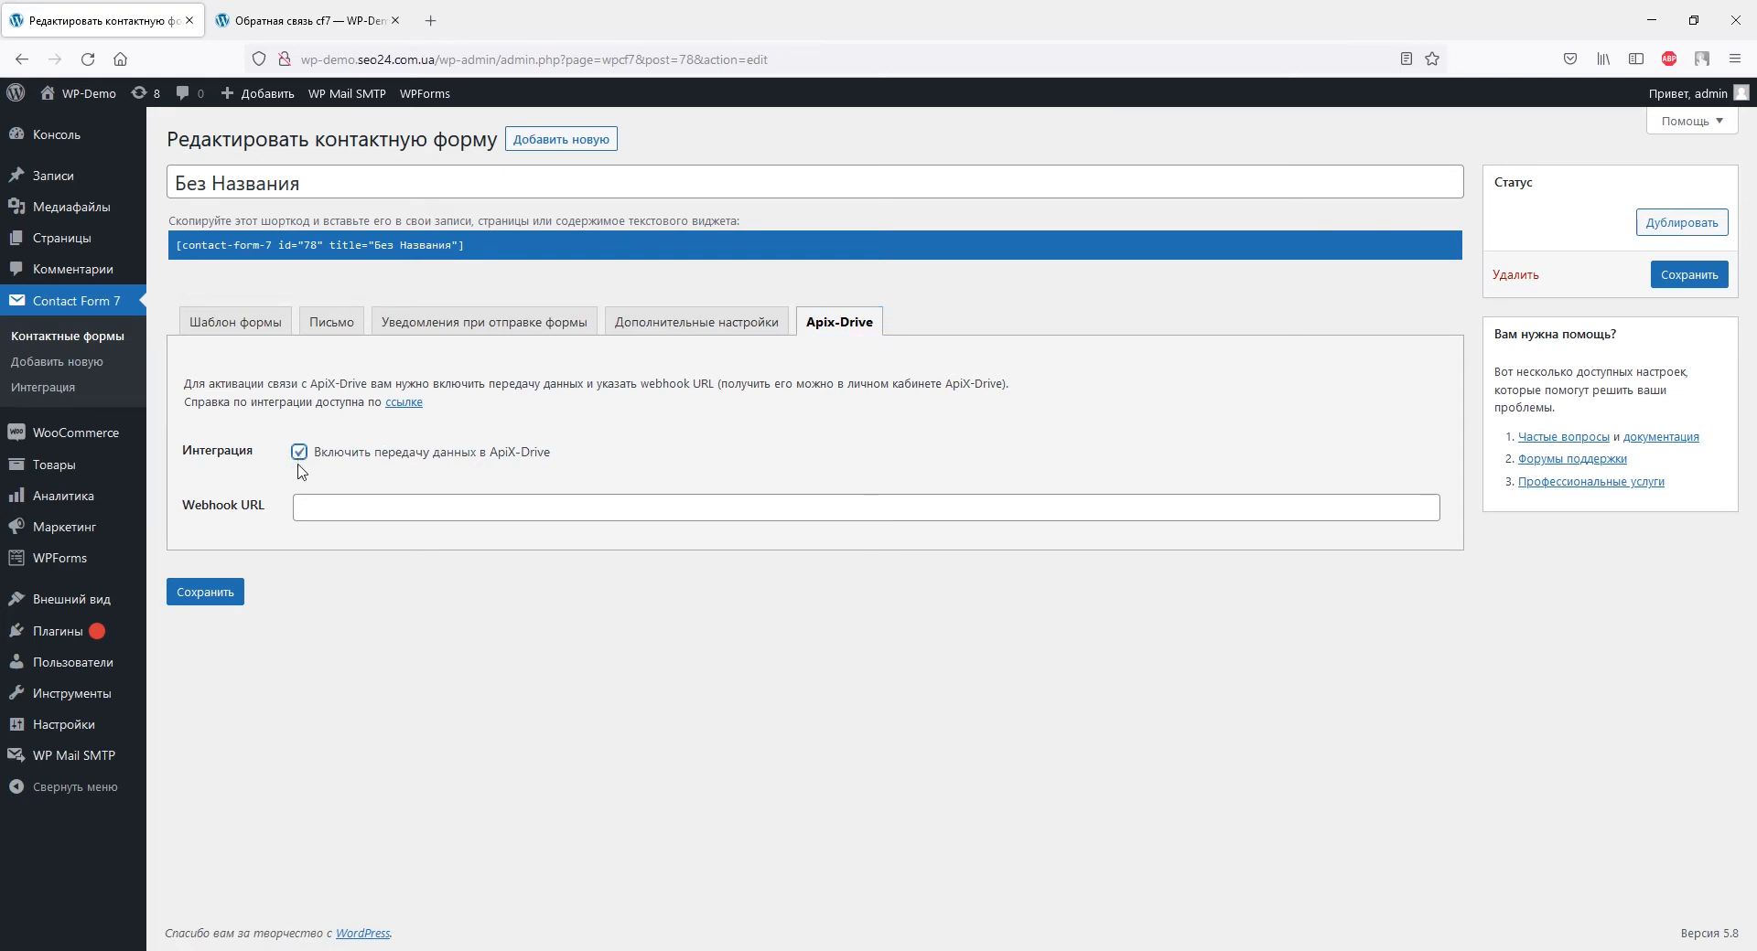
{"action": "left_click", "coordinate": [302, 506]}
{"action": "right_click", "coordinate": [302, 506]}
{"action": "left_click", "coordinate": [355, 640]}
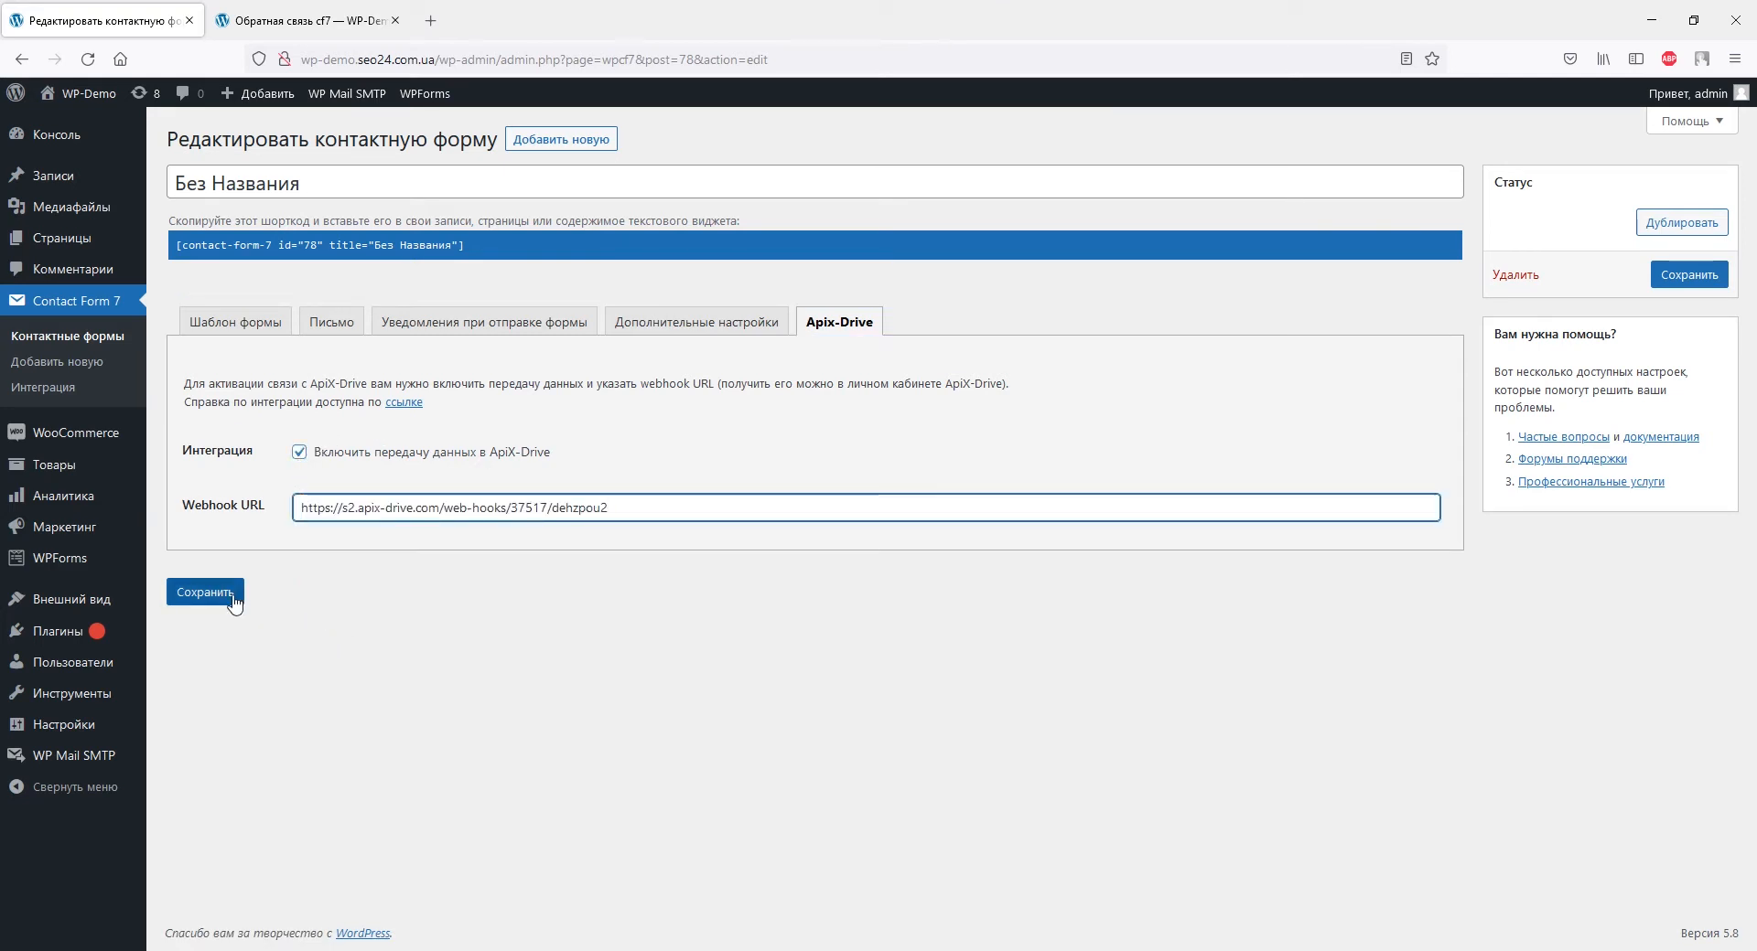
{"action": "left_click", "coordinate": [189, 594]}
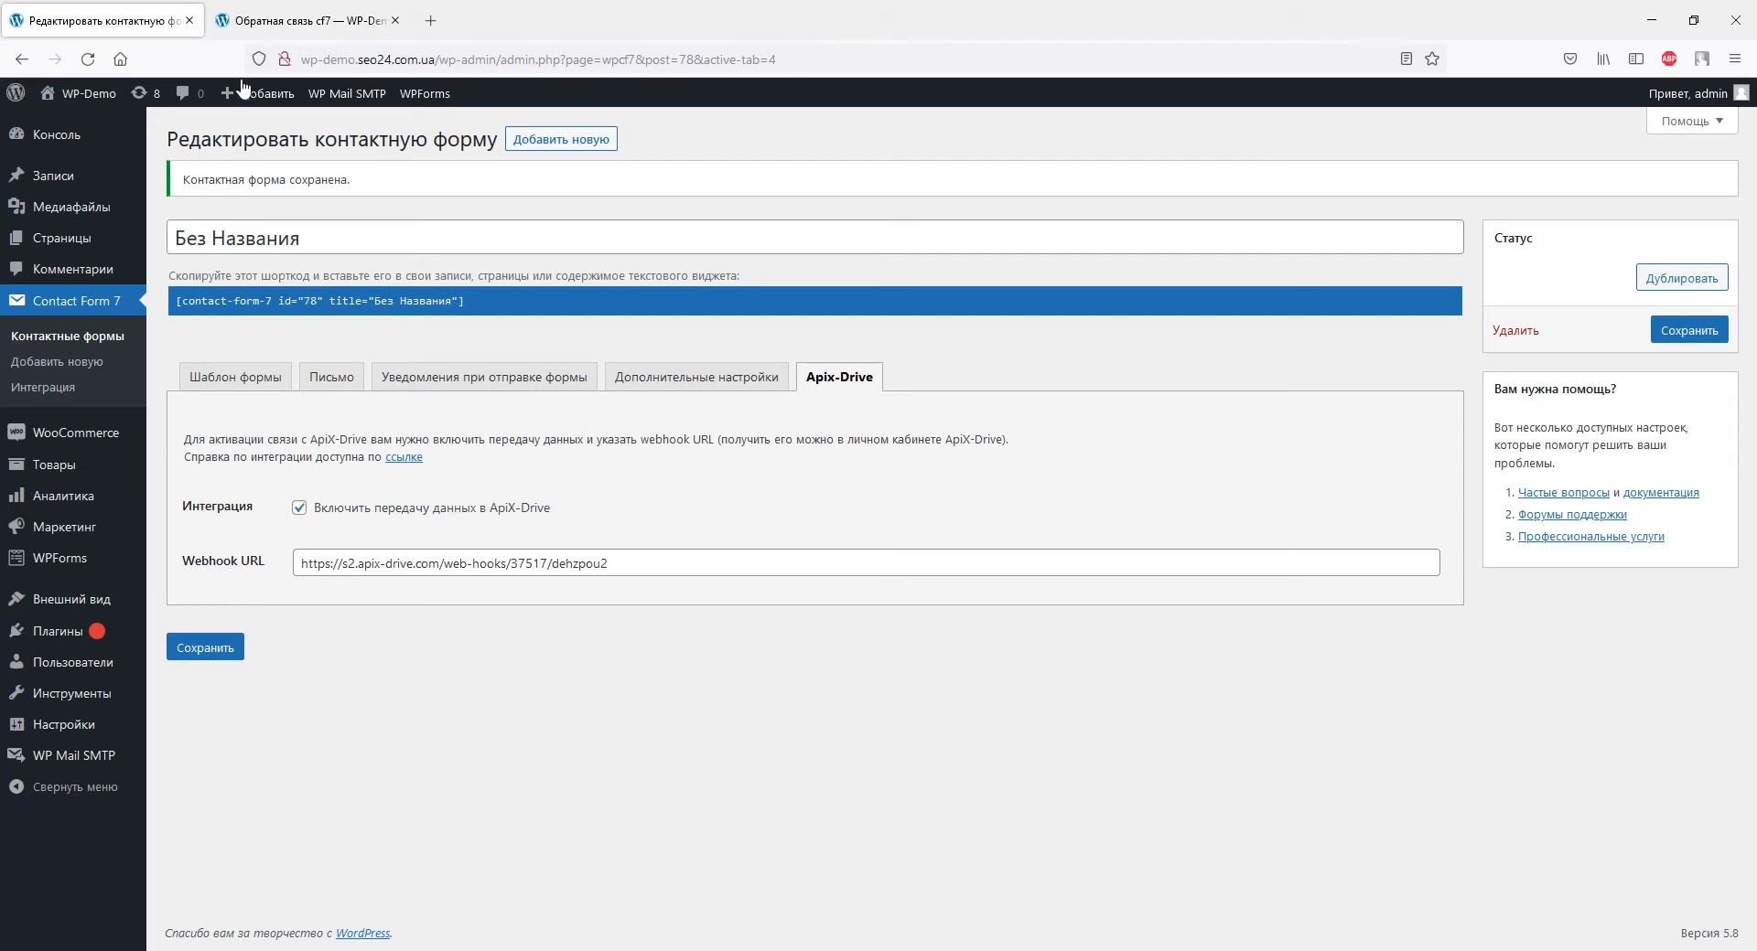
{"action": "left_click", "coordinate": [302, 20]}
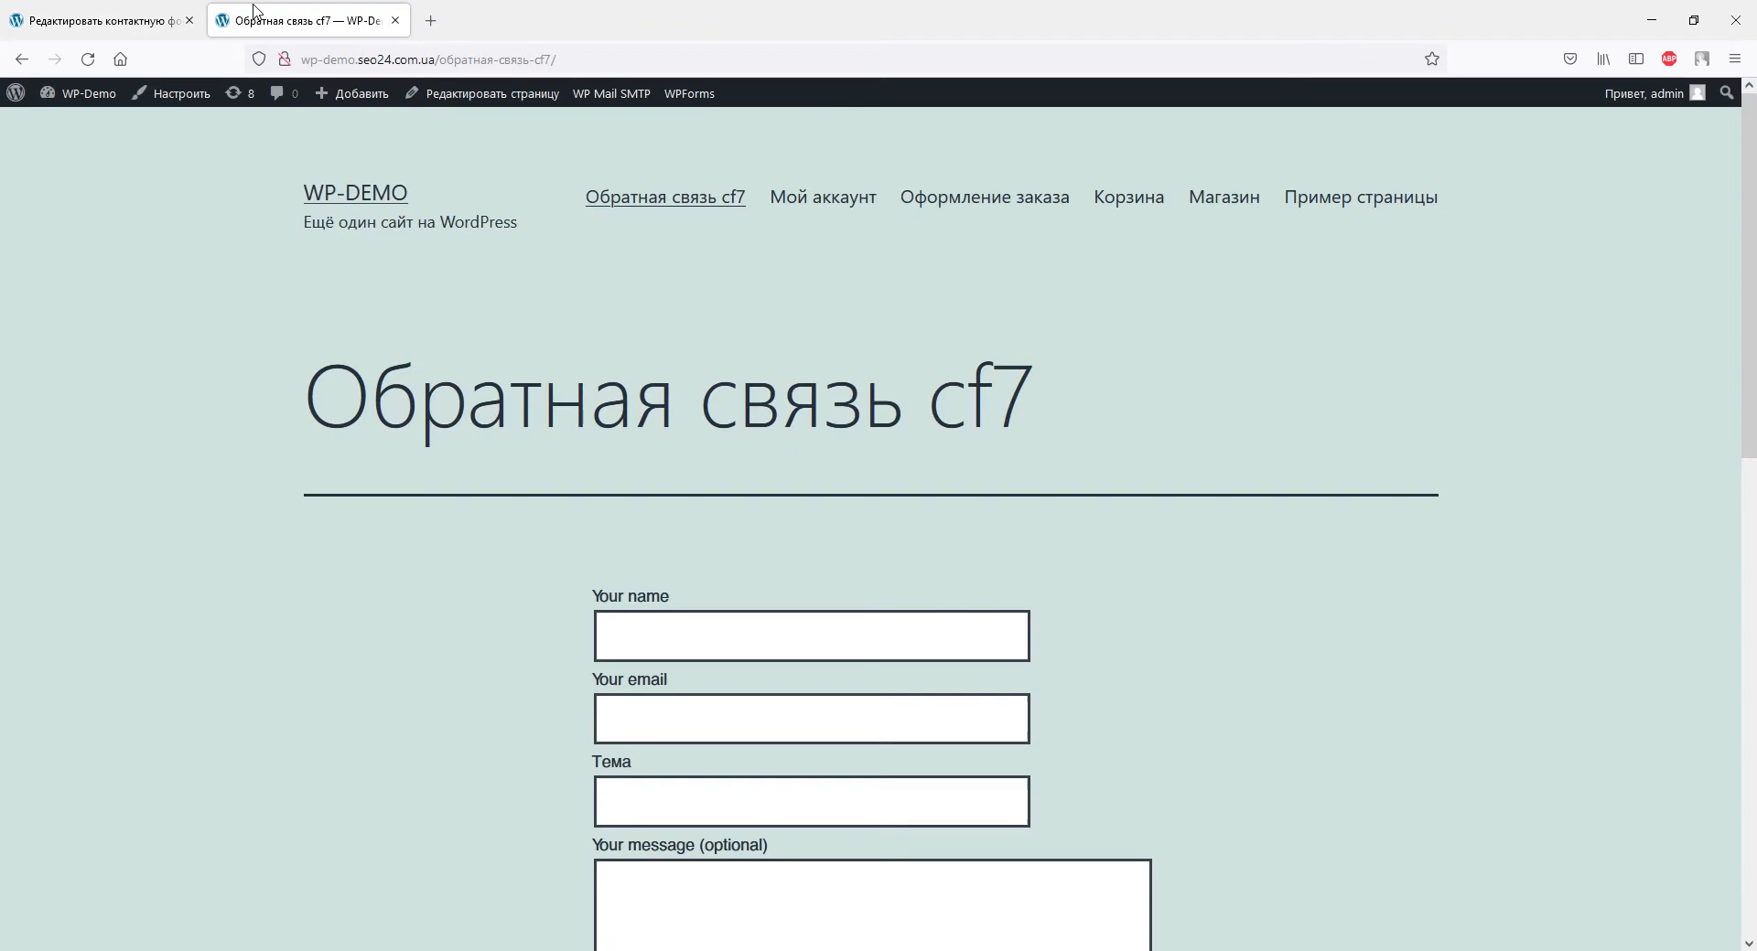
Submit a test enquiry with a name, e-mail, phone-number message and subject 'Как настроить интеграцию с ContactForm7'.
{"action": "left_click", "coordinate": [628, 633]}
{"action": "type", "text": "Дарья"}
{"action": "scroll", "coordinate": [629, 640], "scroll_direction": "down", "scroll_amount": 4}
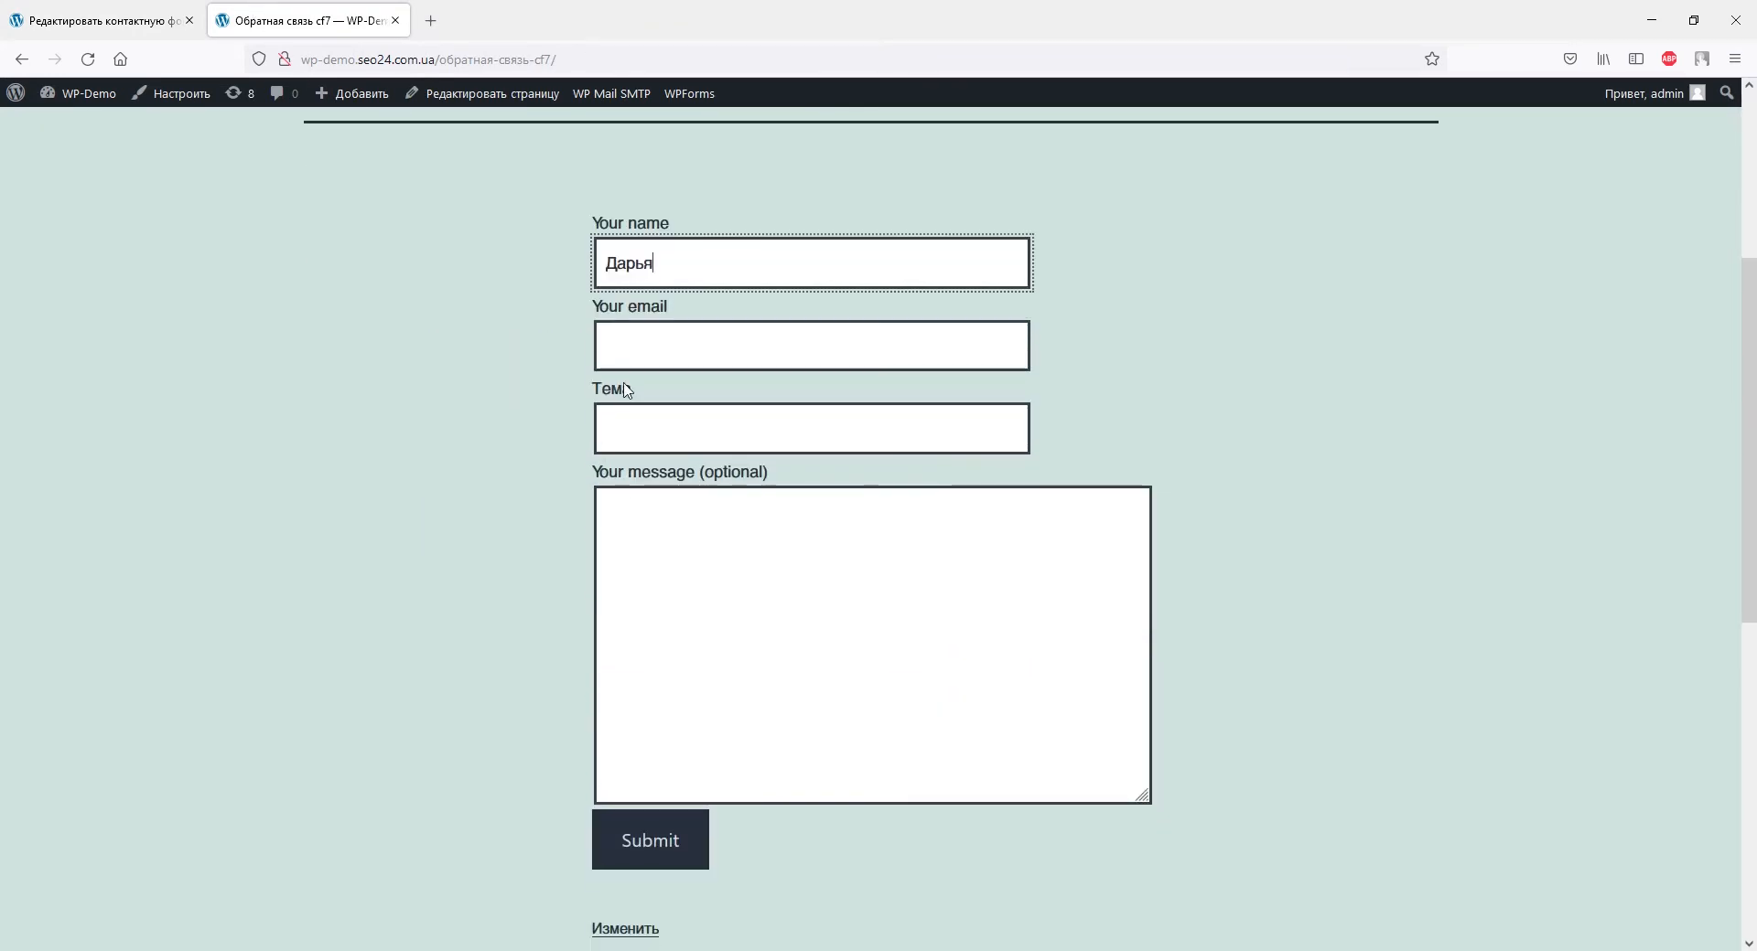
{"action": "left_click", "coordinate": [625, 347]}
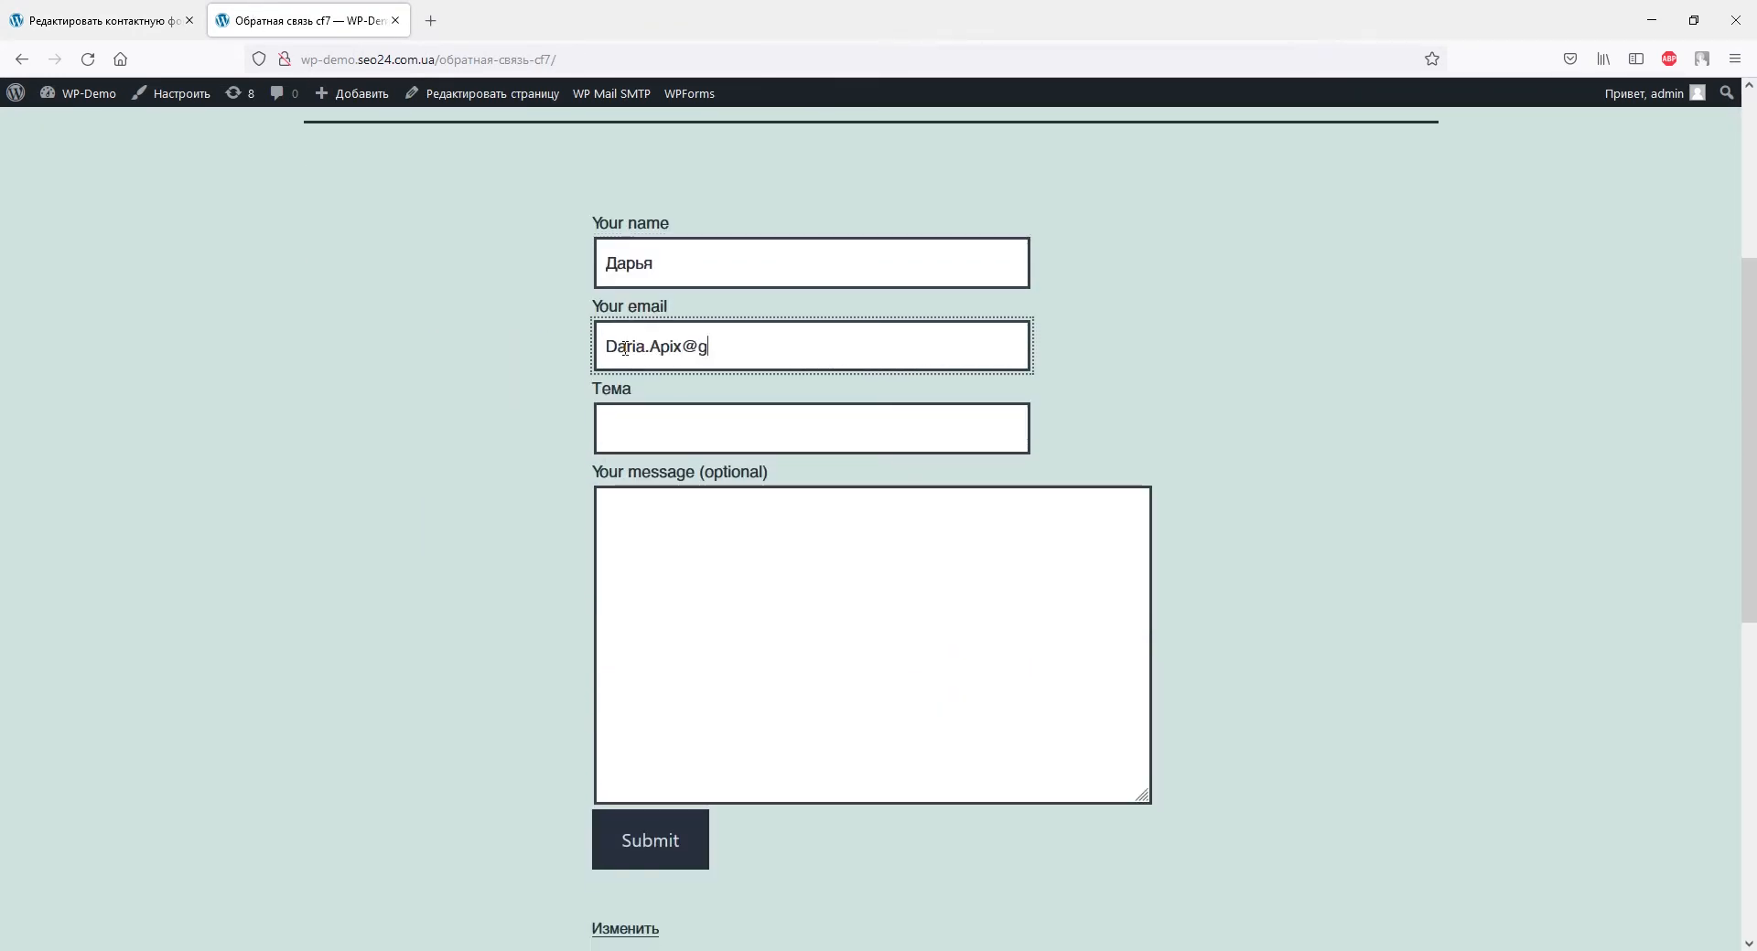
{"action": "left_click", "coordinate": [629, 430]}
{"action": "type", "text": "К"}
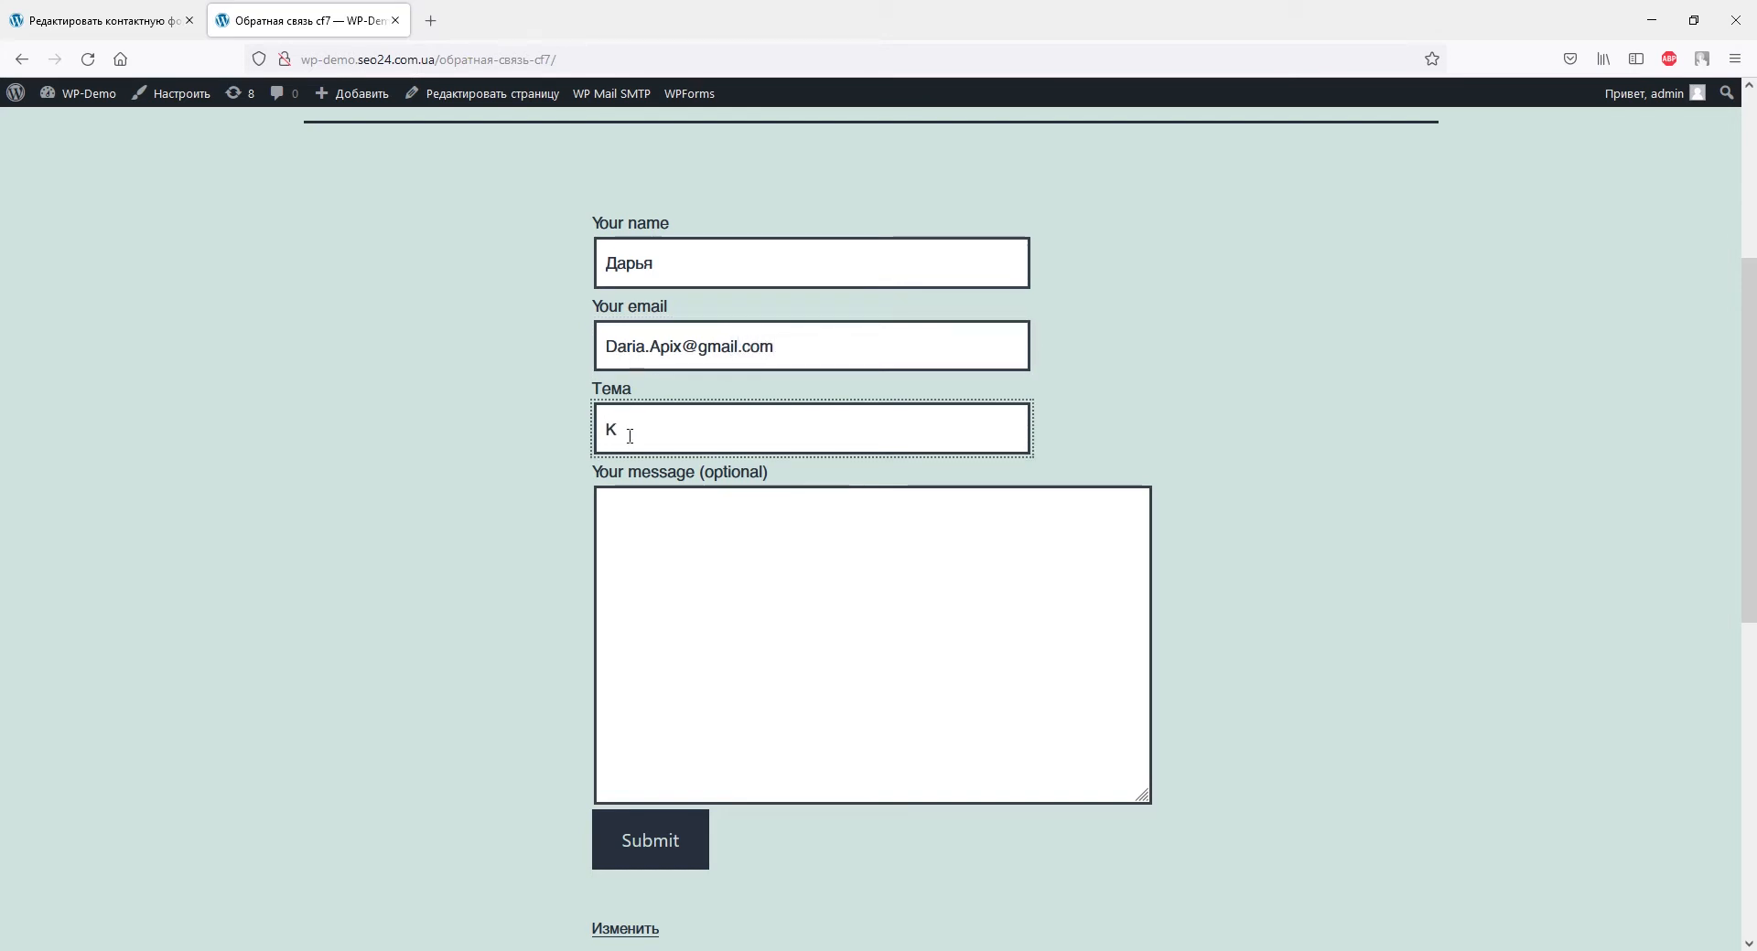
{"action": "type", "text": "ак настроить интеграци"}
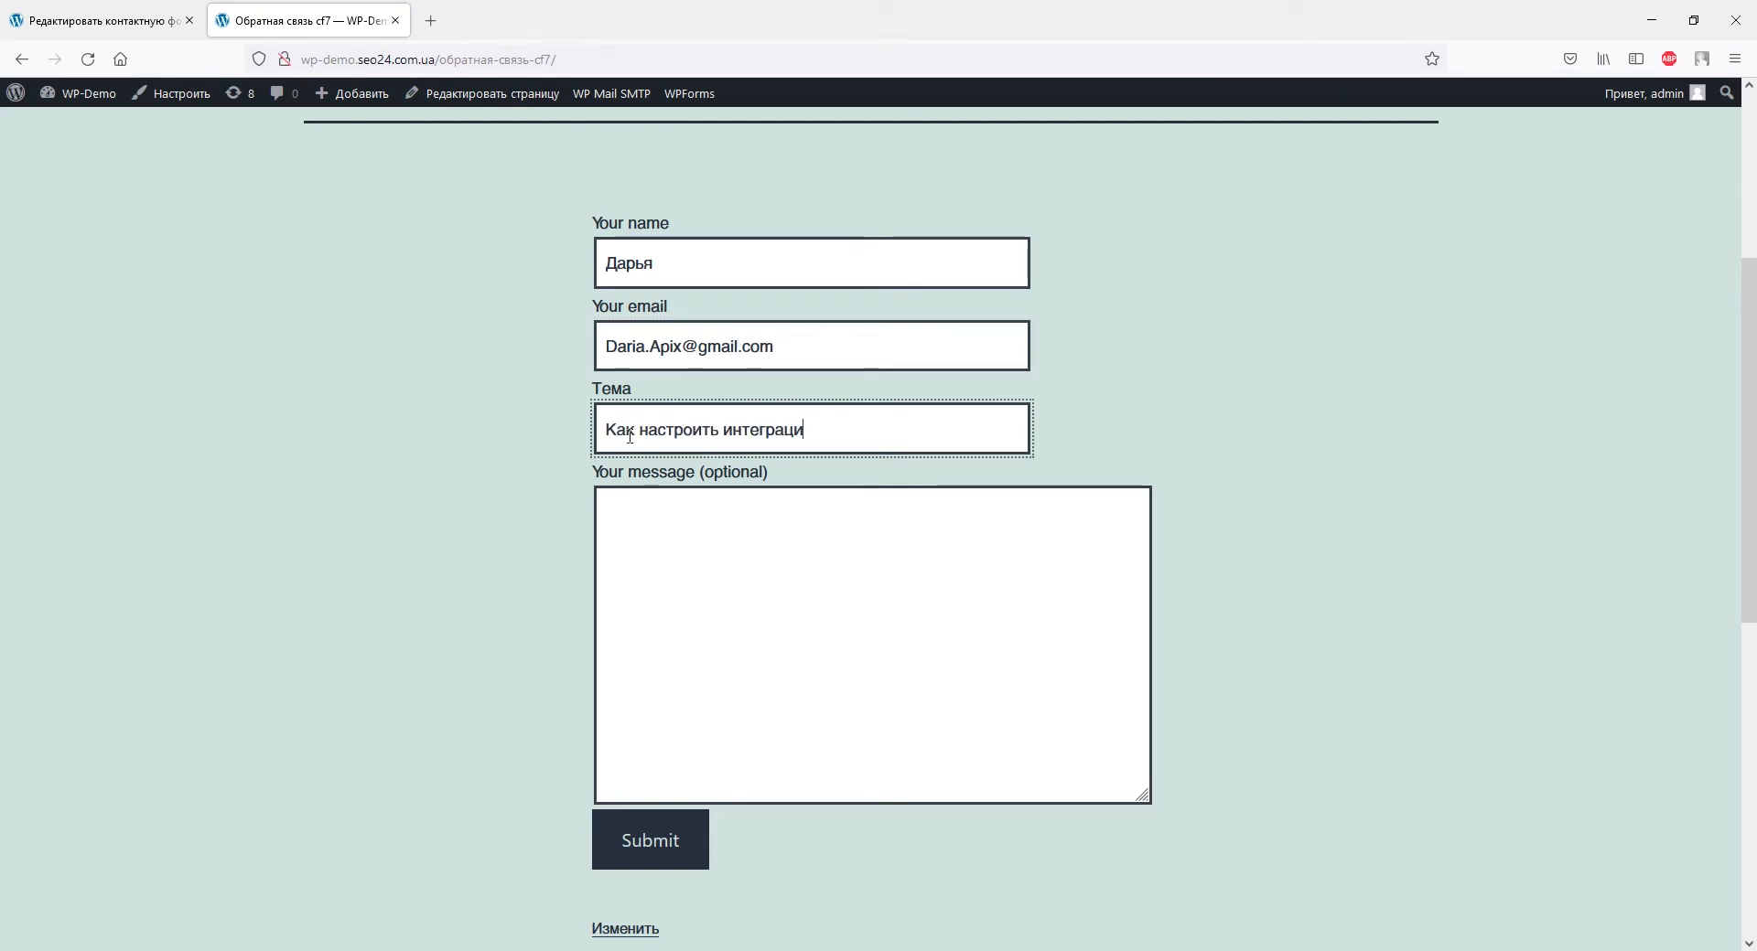
{"action": "type", "text": "ю с ContactForm7"}
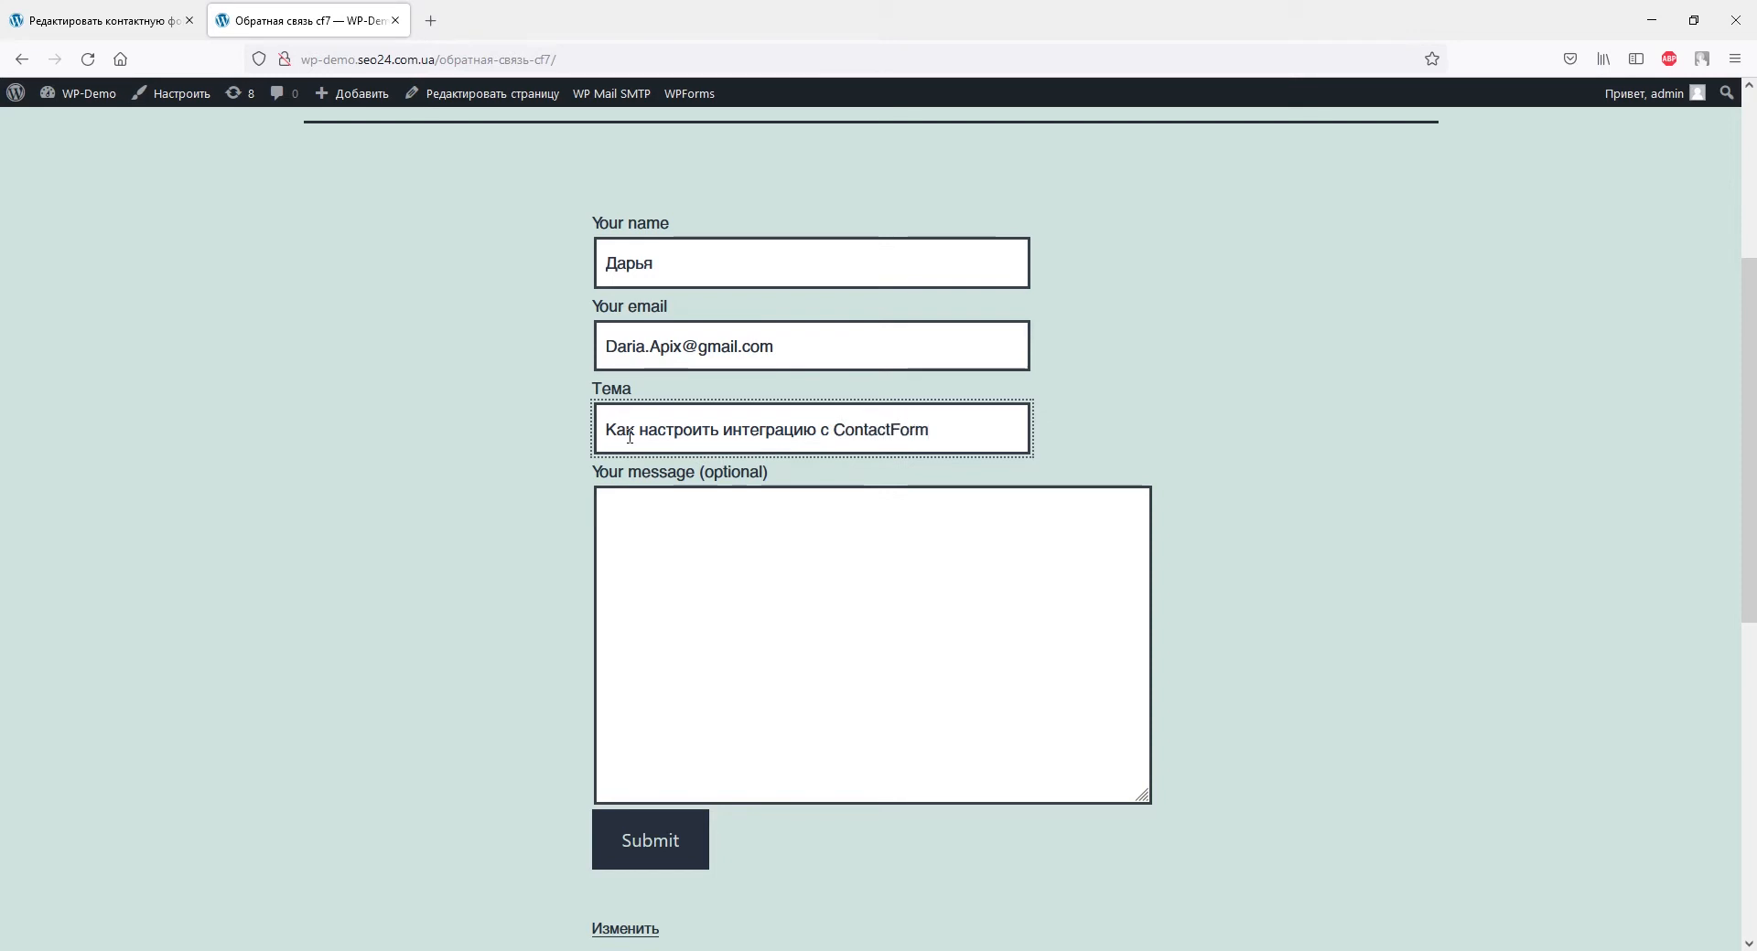
{"action": "left_click", "coordinate": [637, 505]}
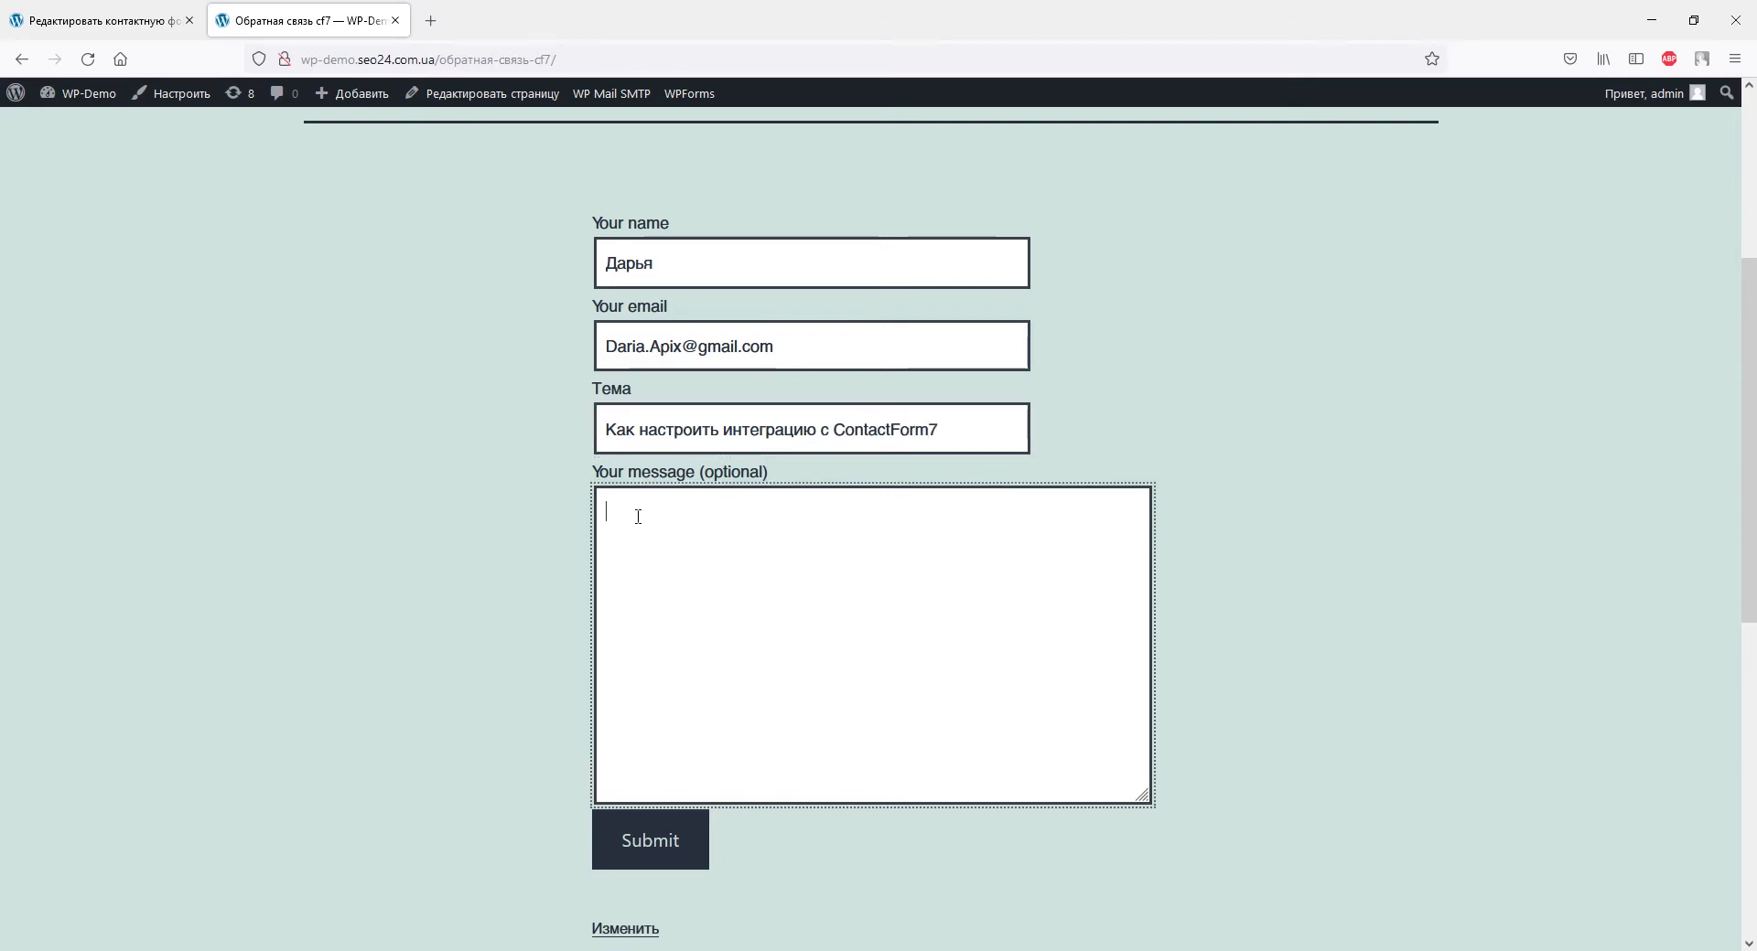
{"action": "type", "text": "380930000000"}
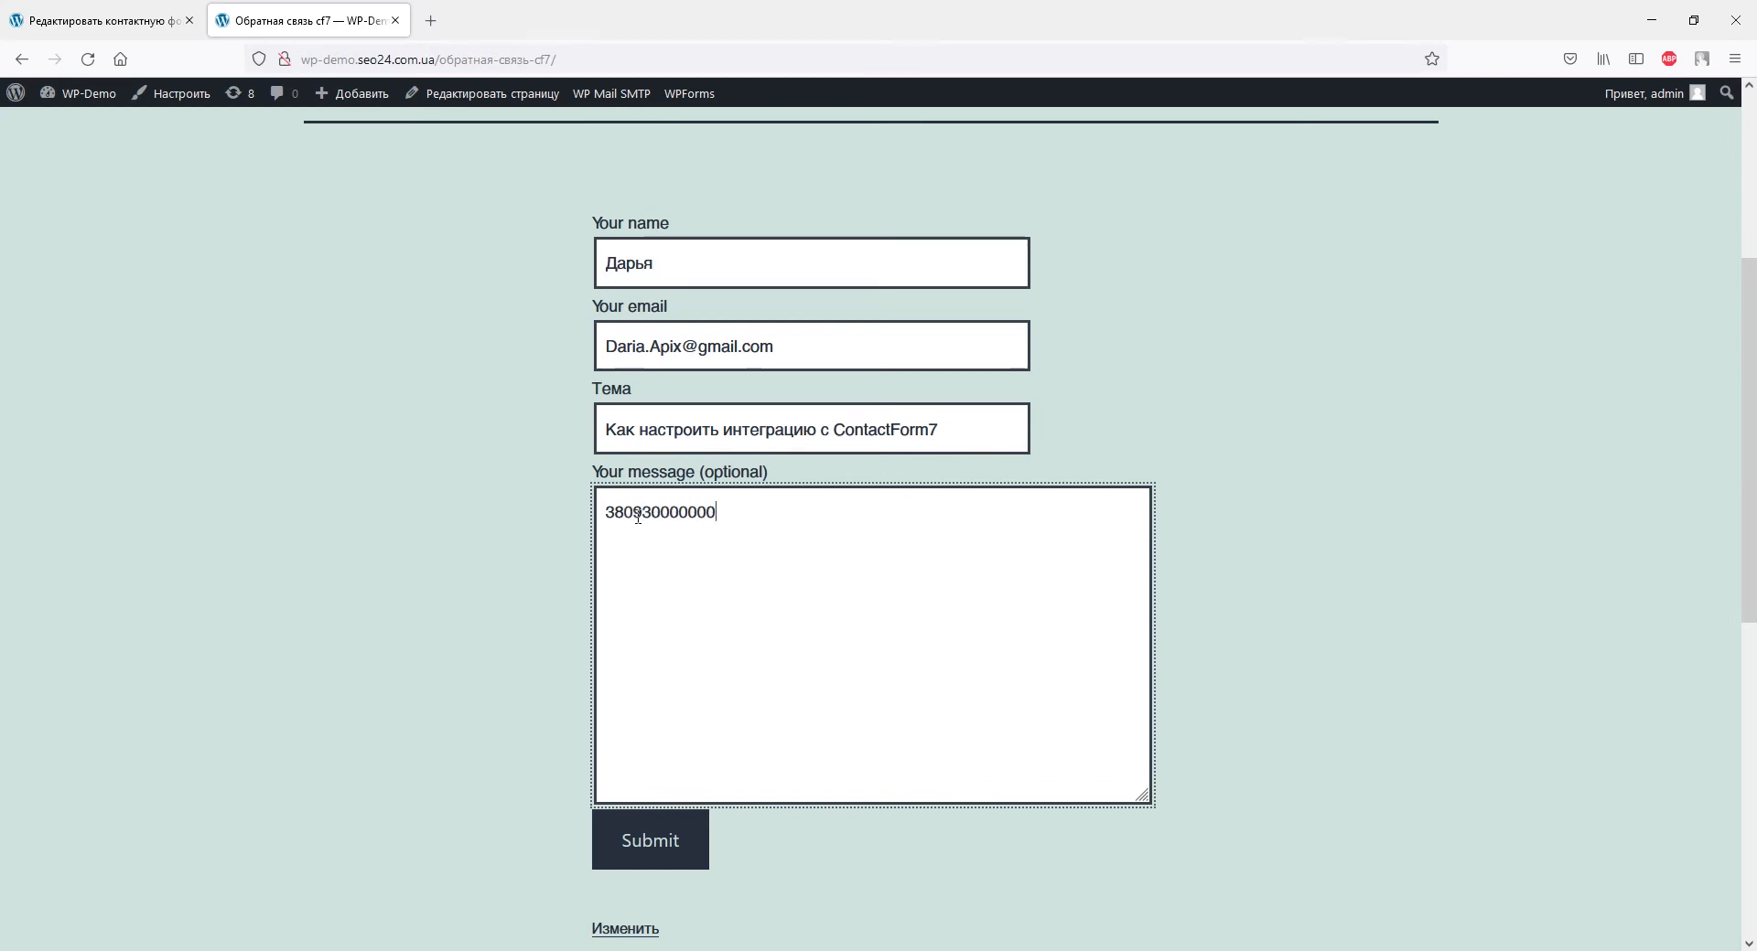
{"action": "left_click", "coordinate": [610, 846]}
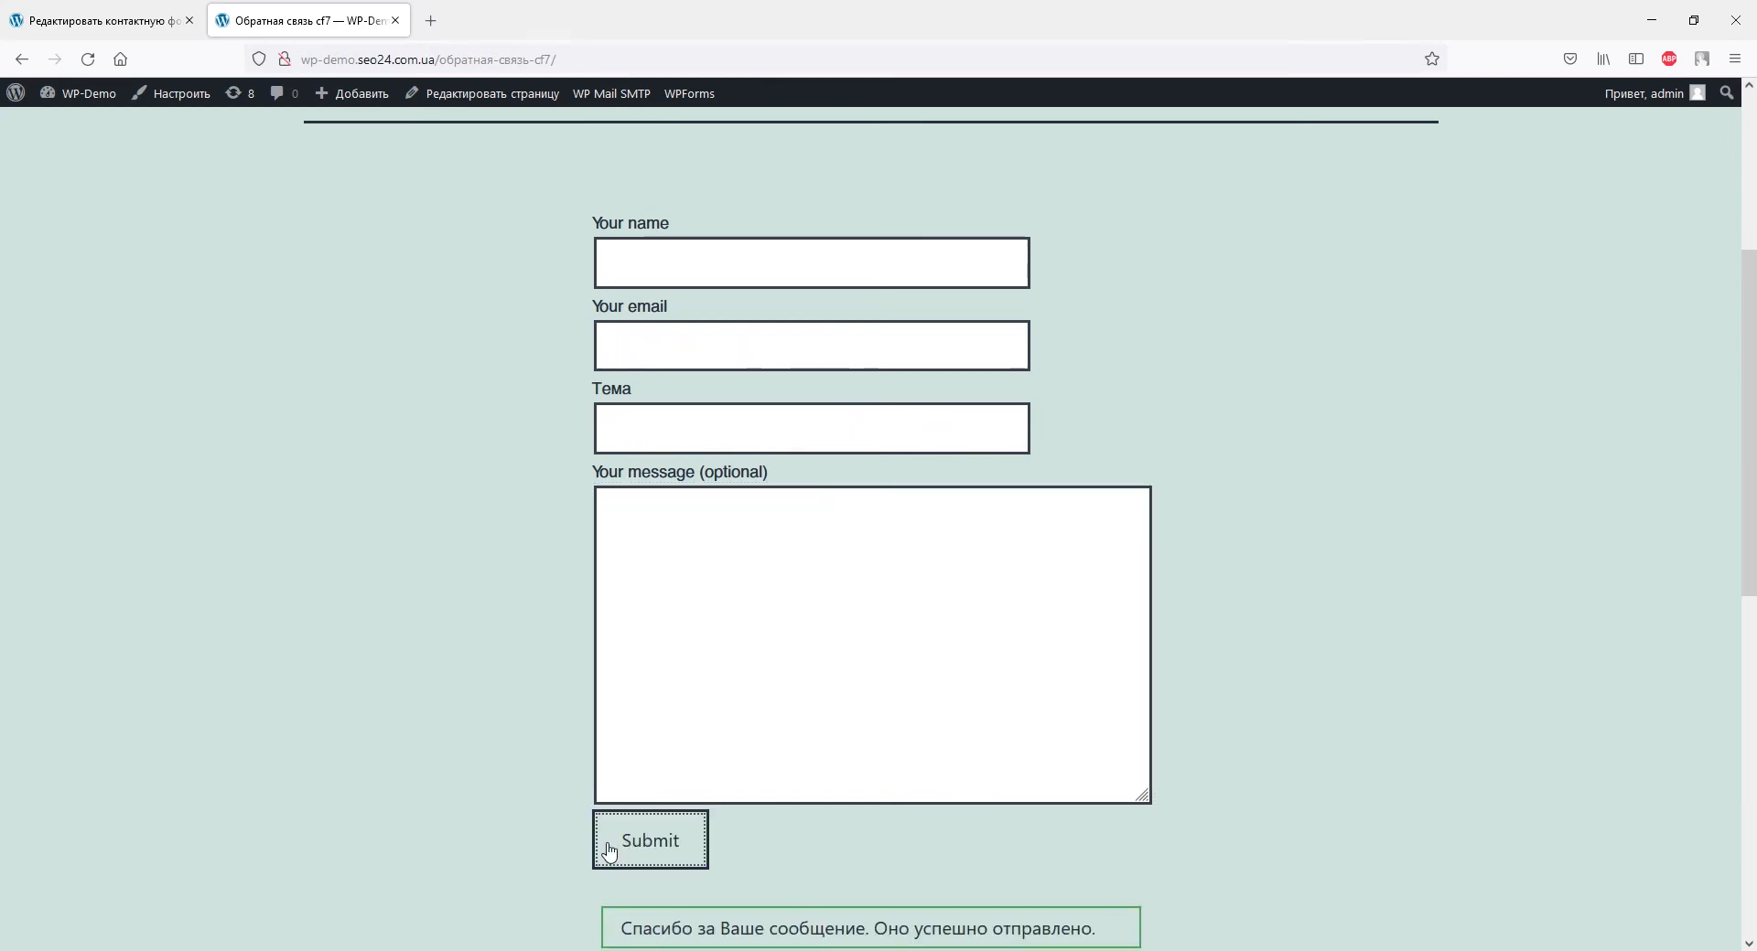
{"action": "scroll", "coordinate": [609, 851], "scroll_direction": "down", "scroll_amount": 3}
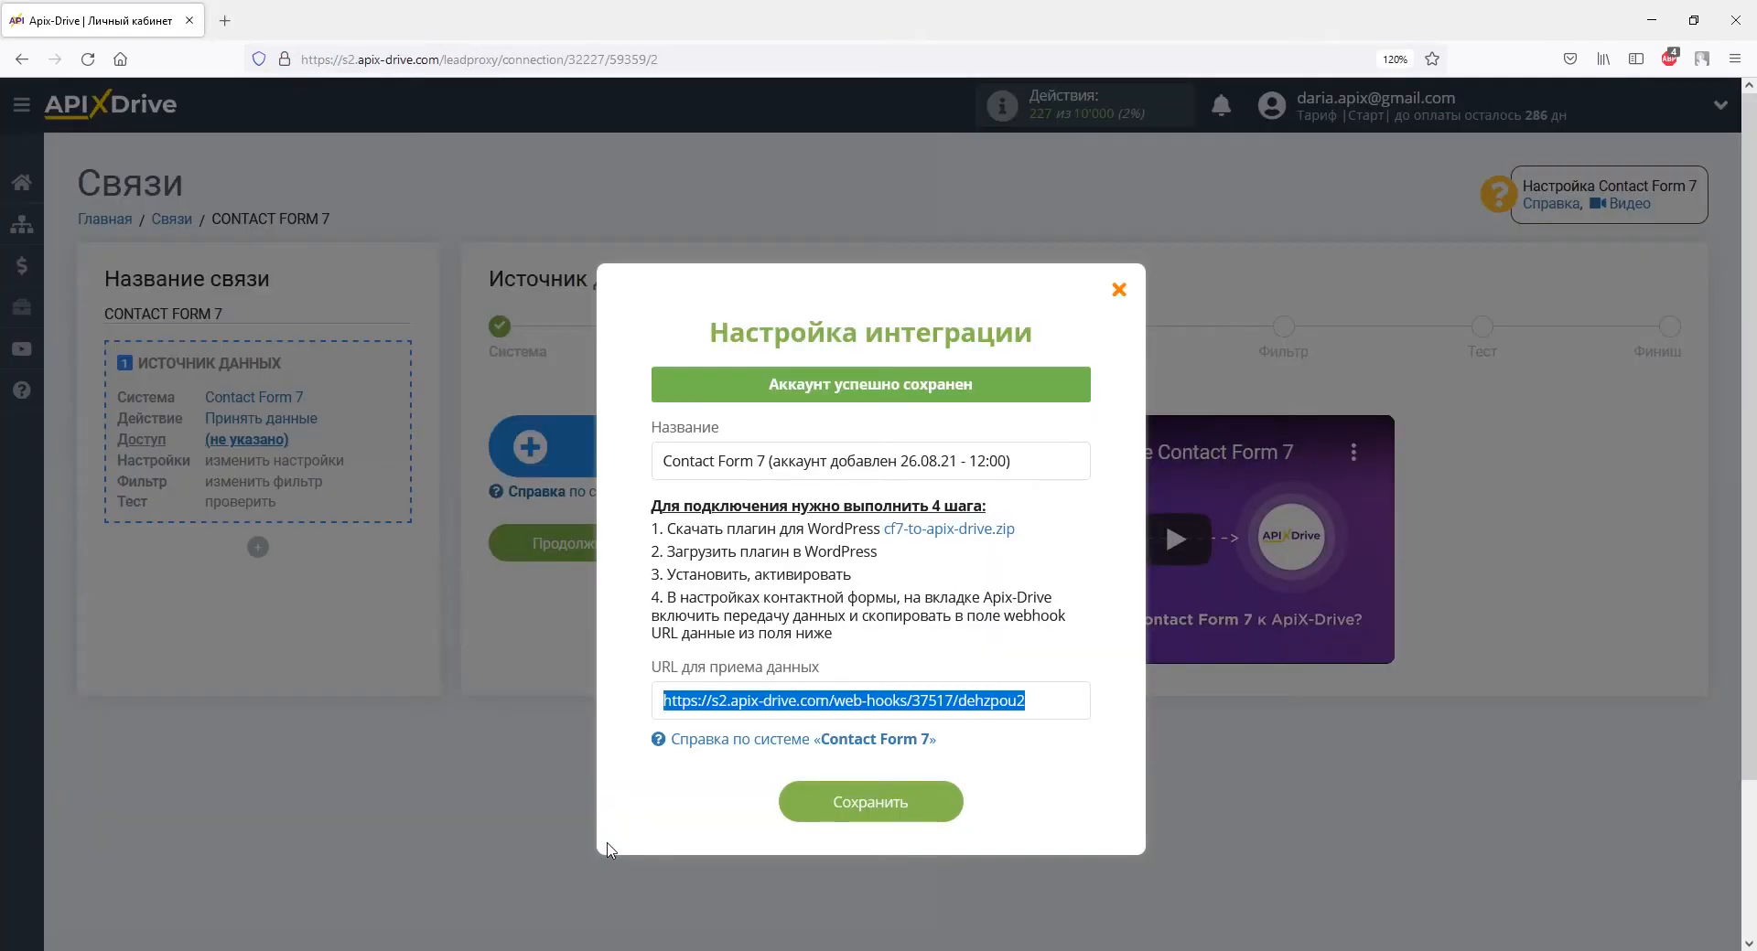
Close the account dialog and continue through Доступ, Настройки, Фильтр and test data to Финиш.
{"action": "left_click", "coordinate": [773, 817]}
{"action": "left_click", "coordinate": [1118, 291]}
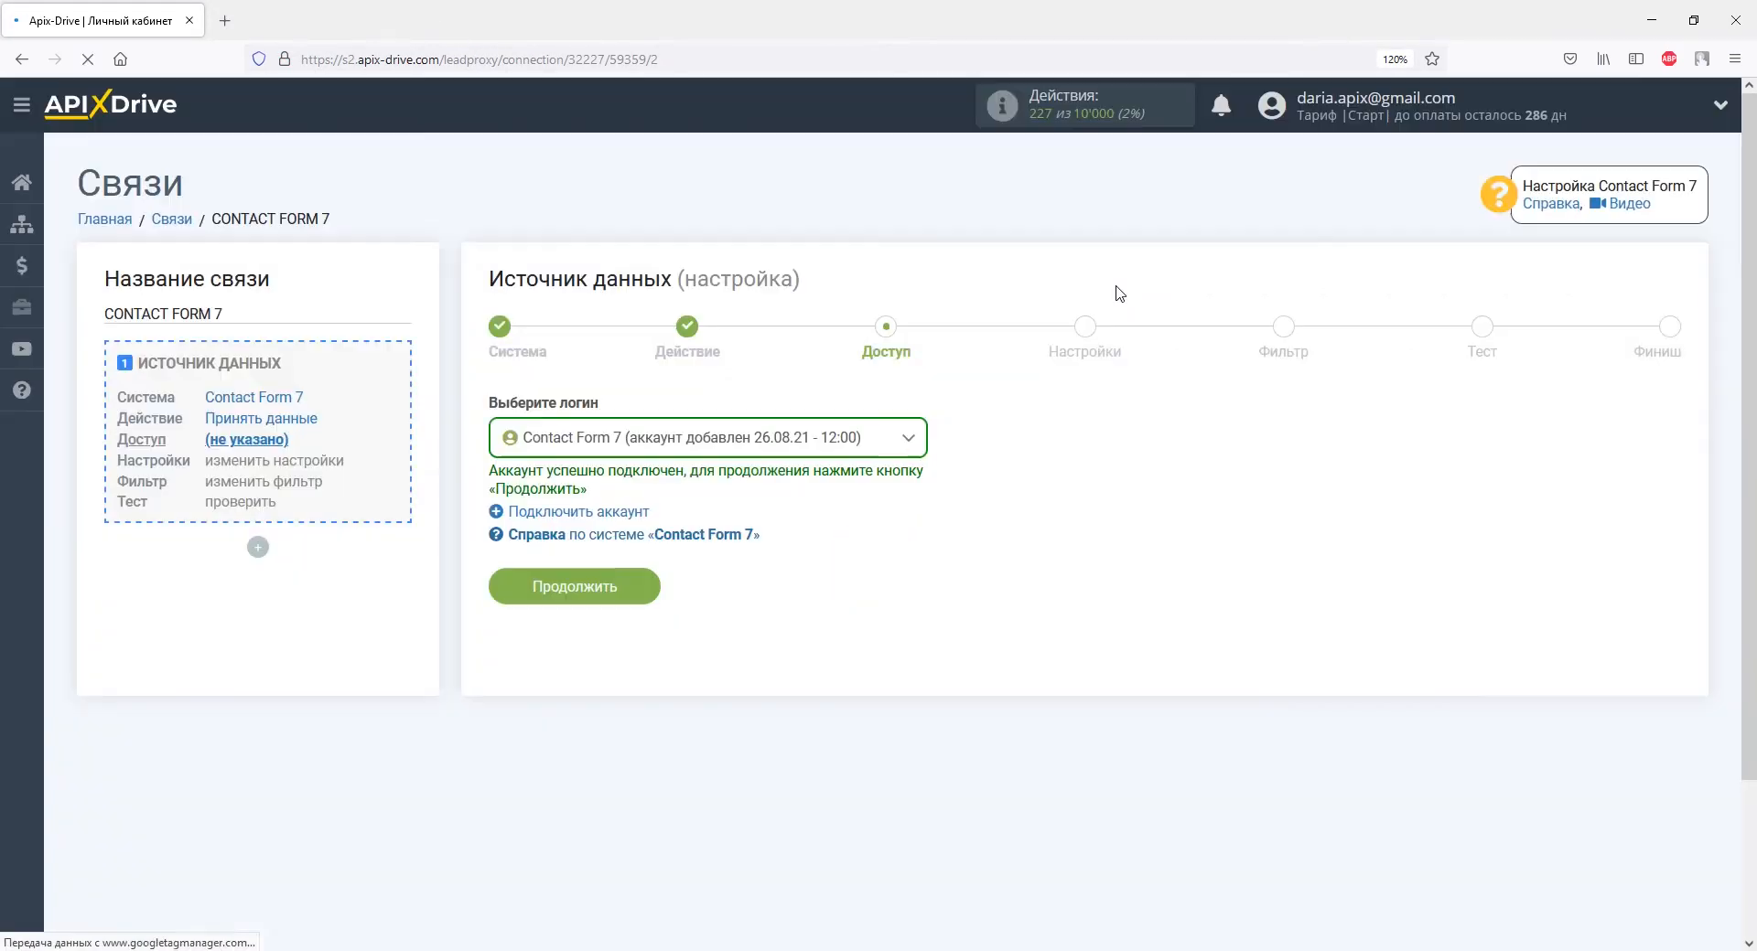
{"action": "left_click", "coordinate": [643, 587]}
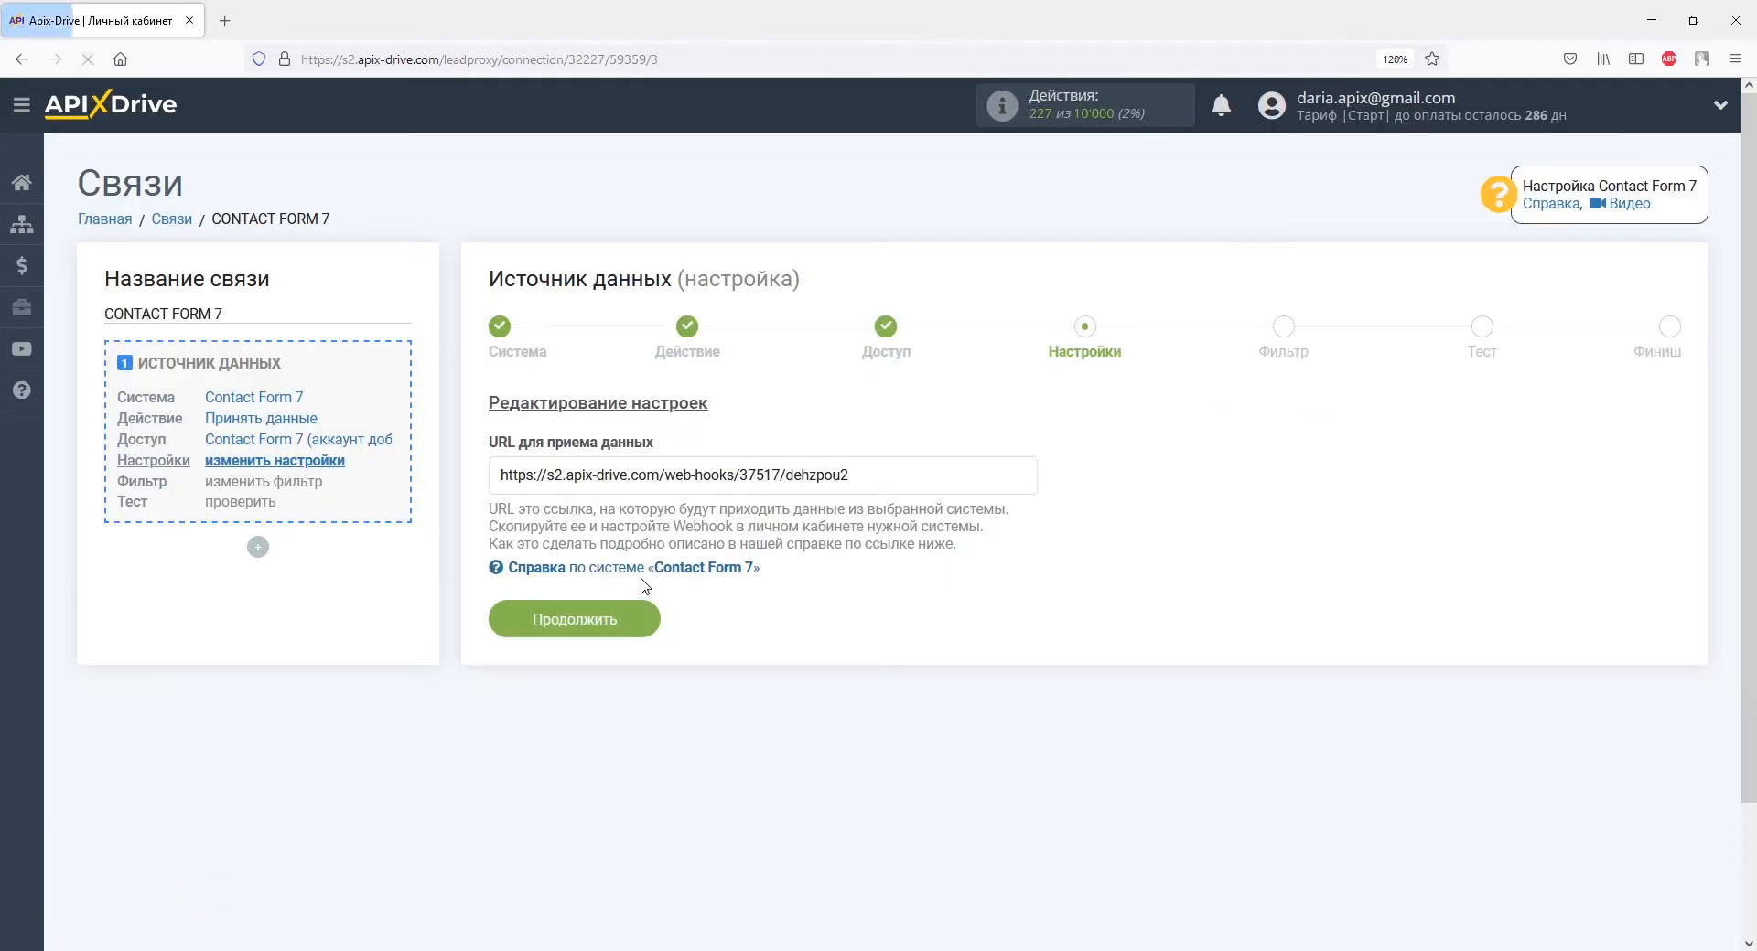
{"action": "left_click", "coordinate": [641, 616]}
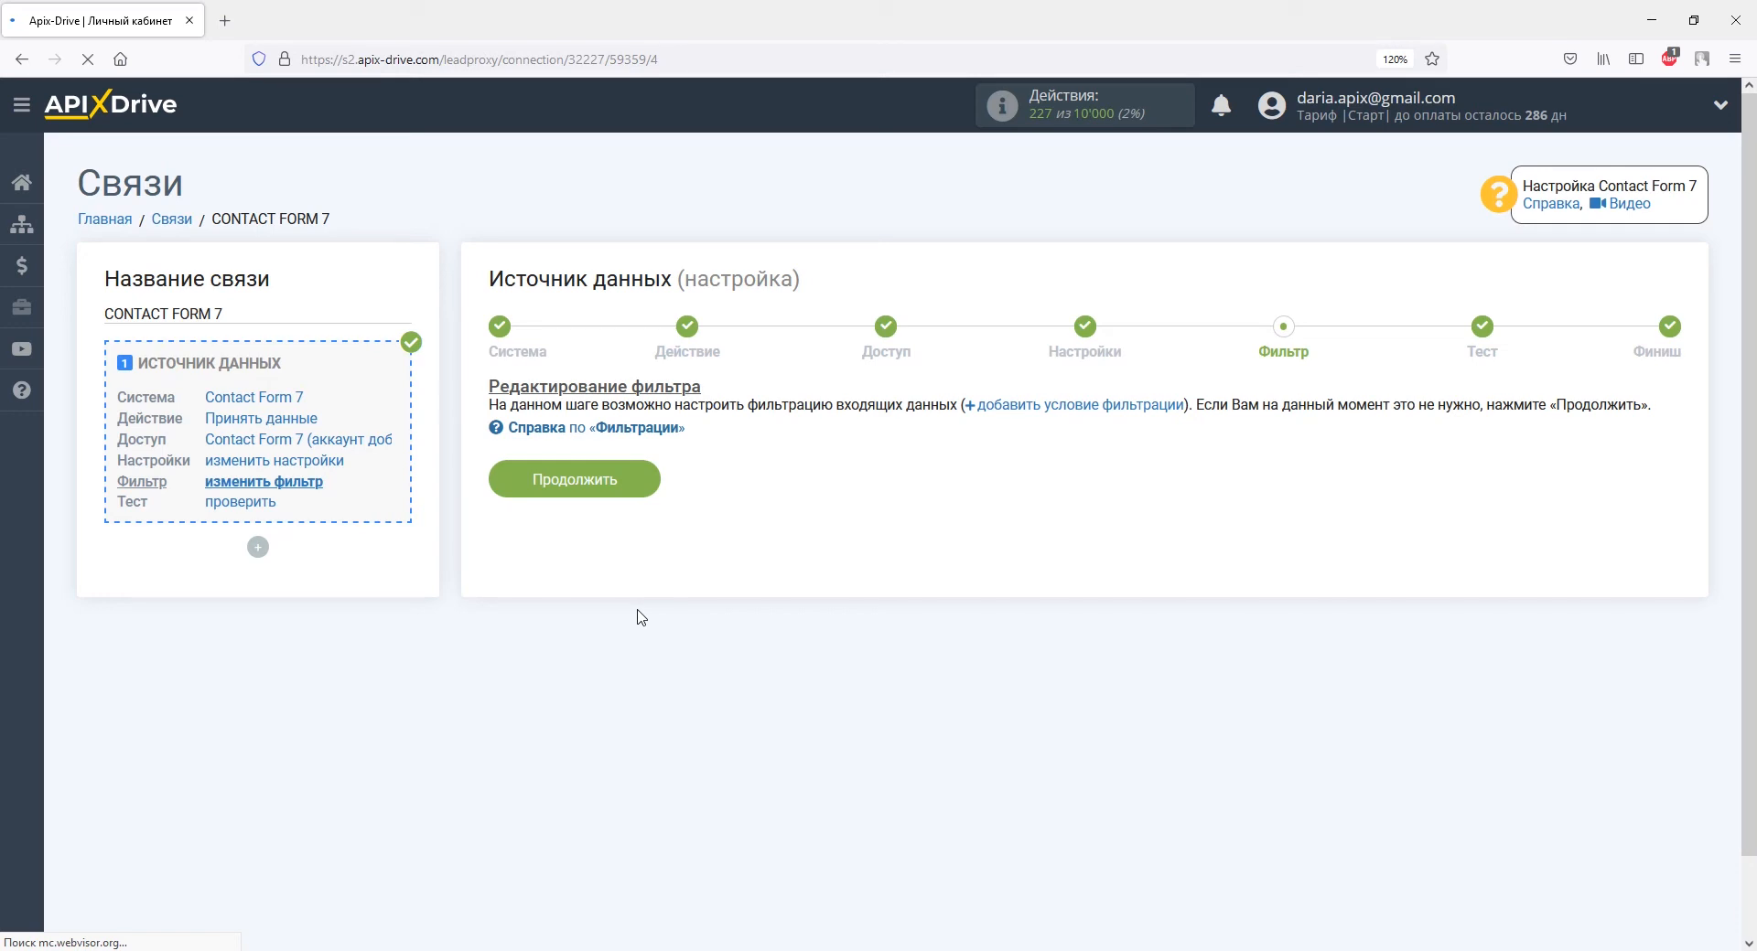
{"action": "left_click", "coordinate": [633, 480]}
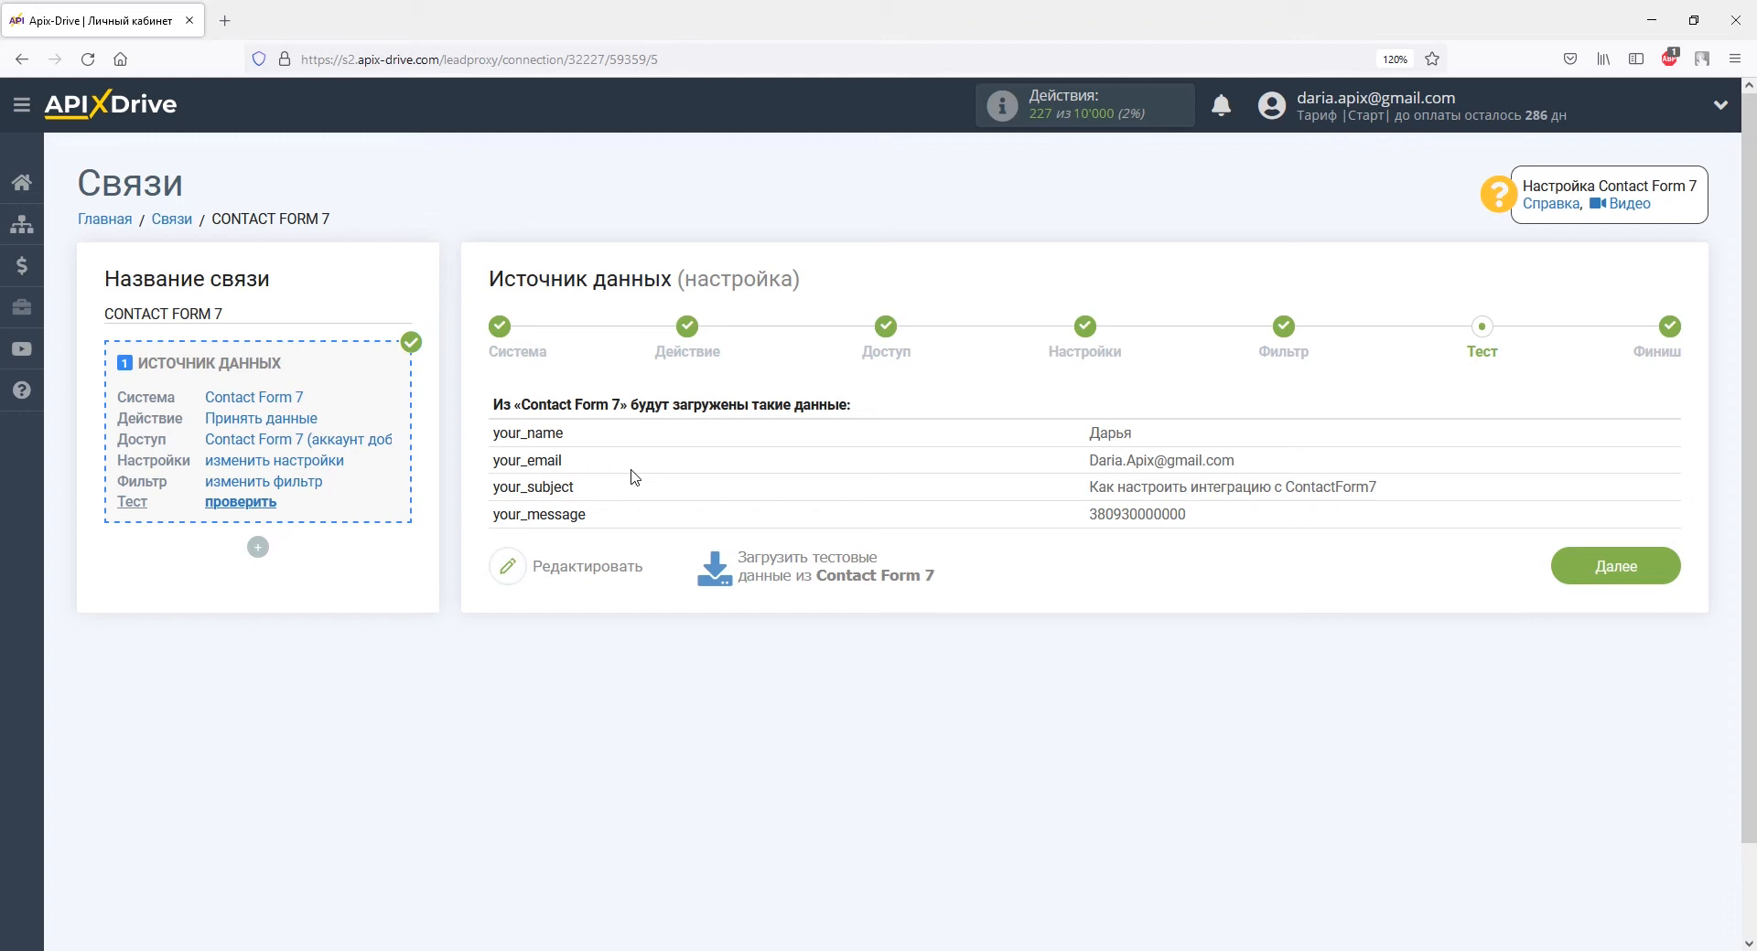
{"action": "left_click", "coordinate": [1572, 565]}
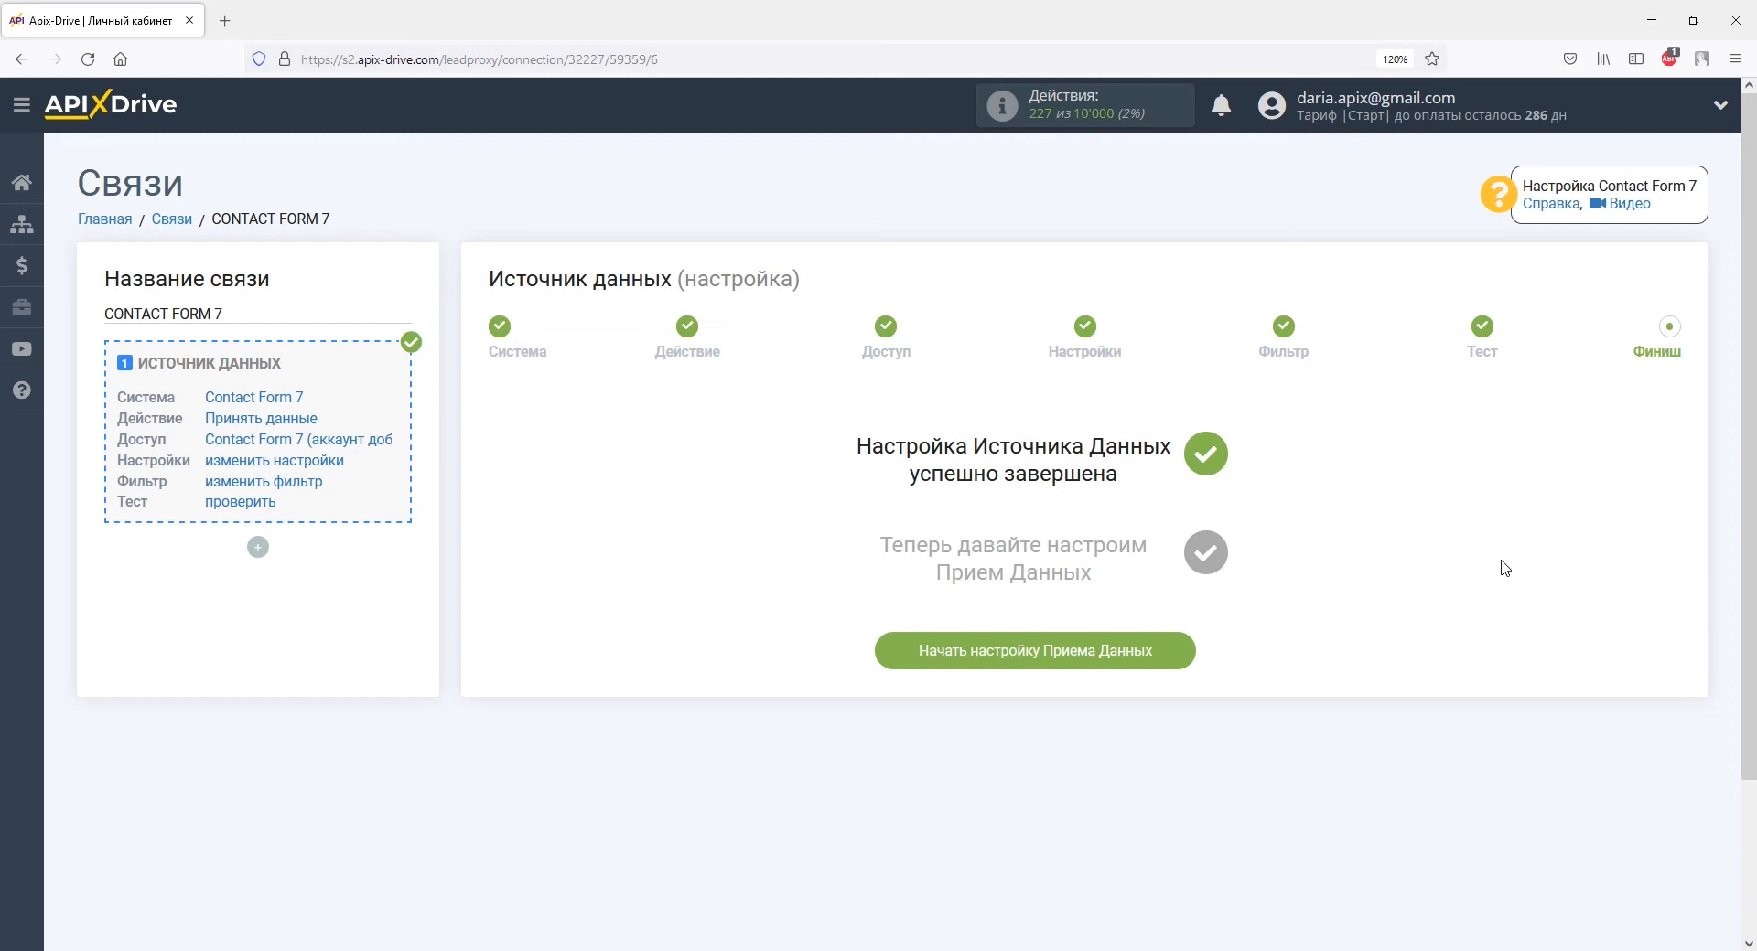
Start the data receiving setup with Retail CRM as the receiving system.
{"action": "left_click", "coordinate": [1175, 652]}
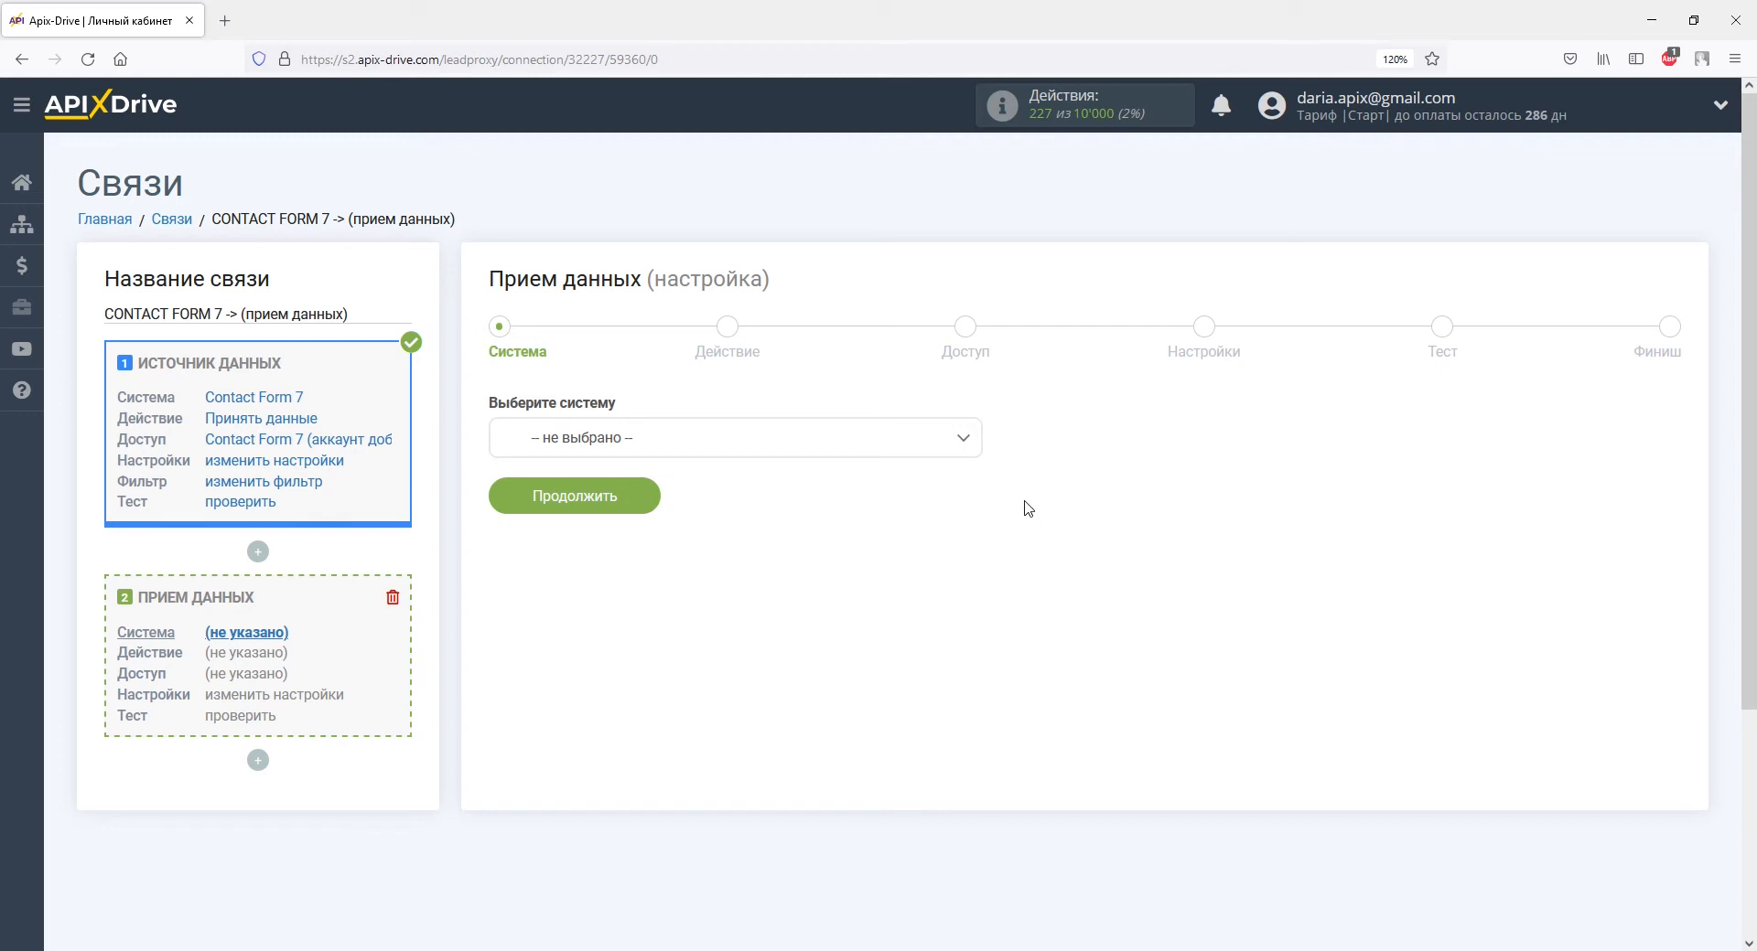
{"action": "left_click", "coordinate": [961, 439]}
{"action": "left_click_drag", "start_coordinate": [971, 482], "coordinate": [972, 626]}
{"action": "left_click", "coordinate": [607, 664]}
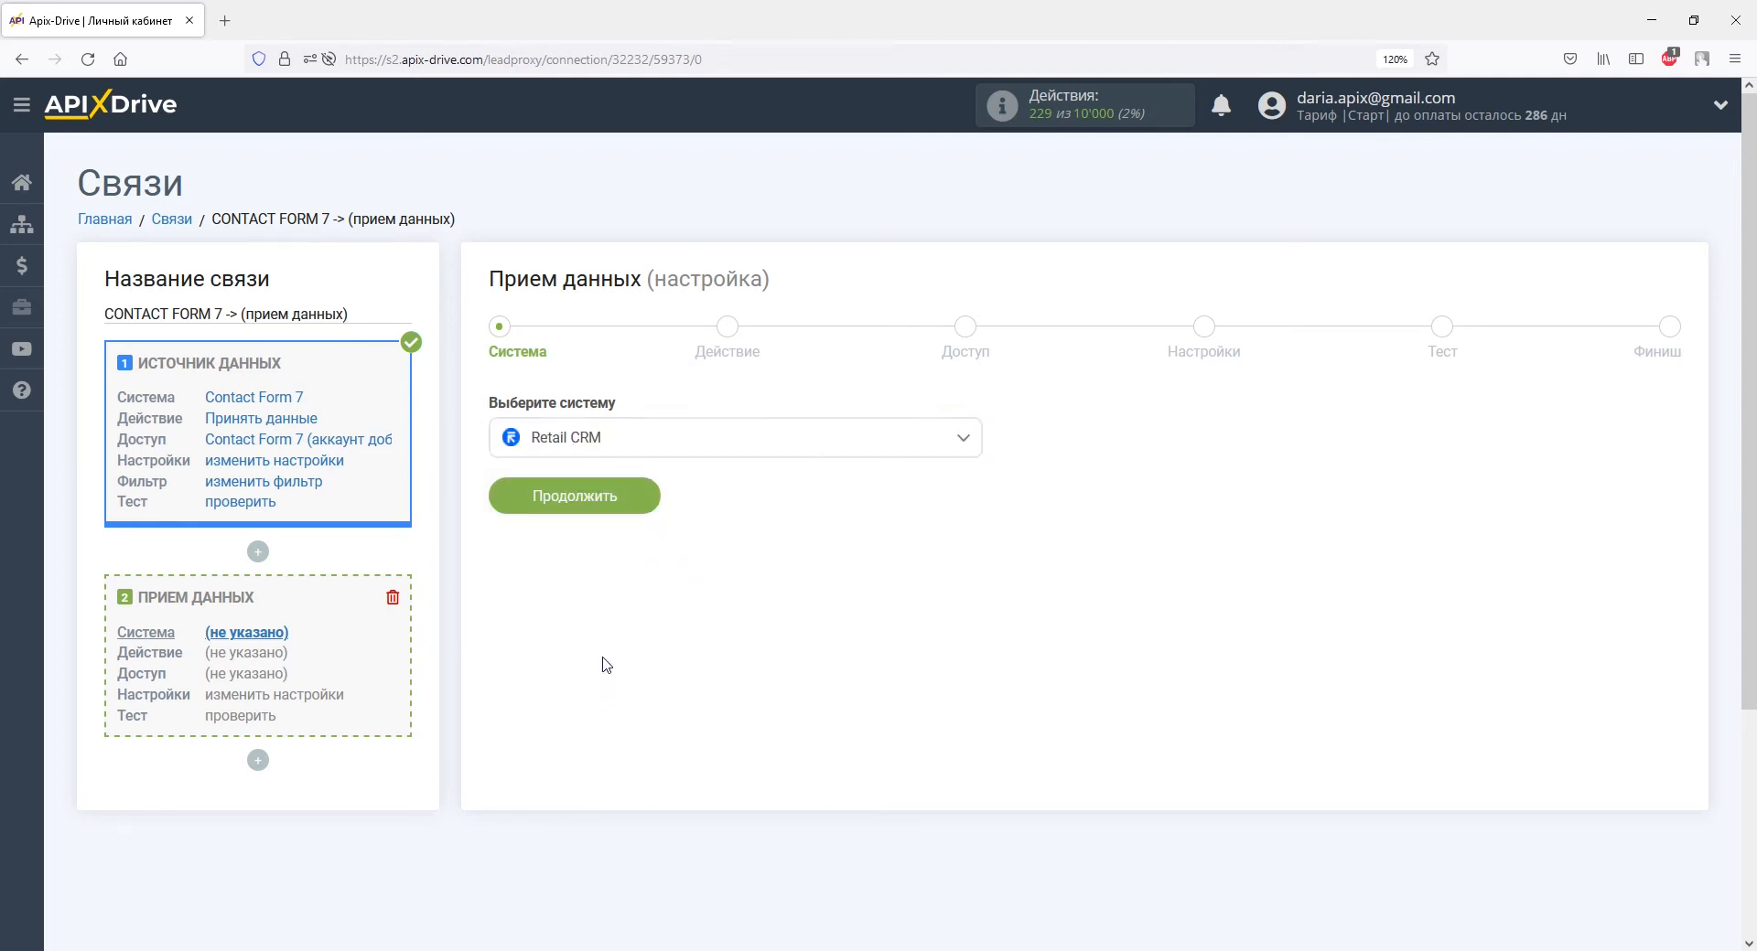
{"action": "left_click", "coordinate": [608, 503]}
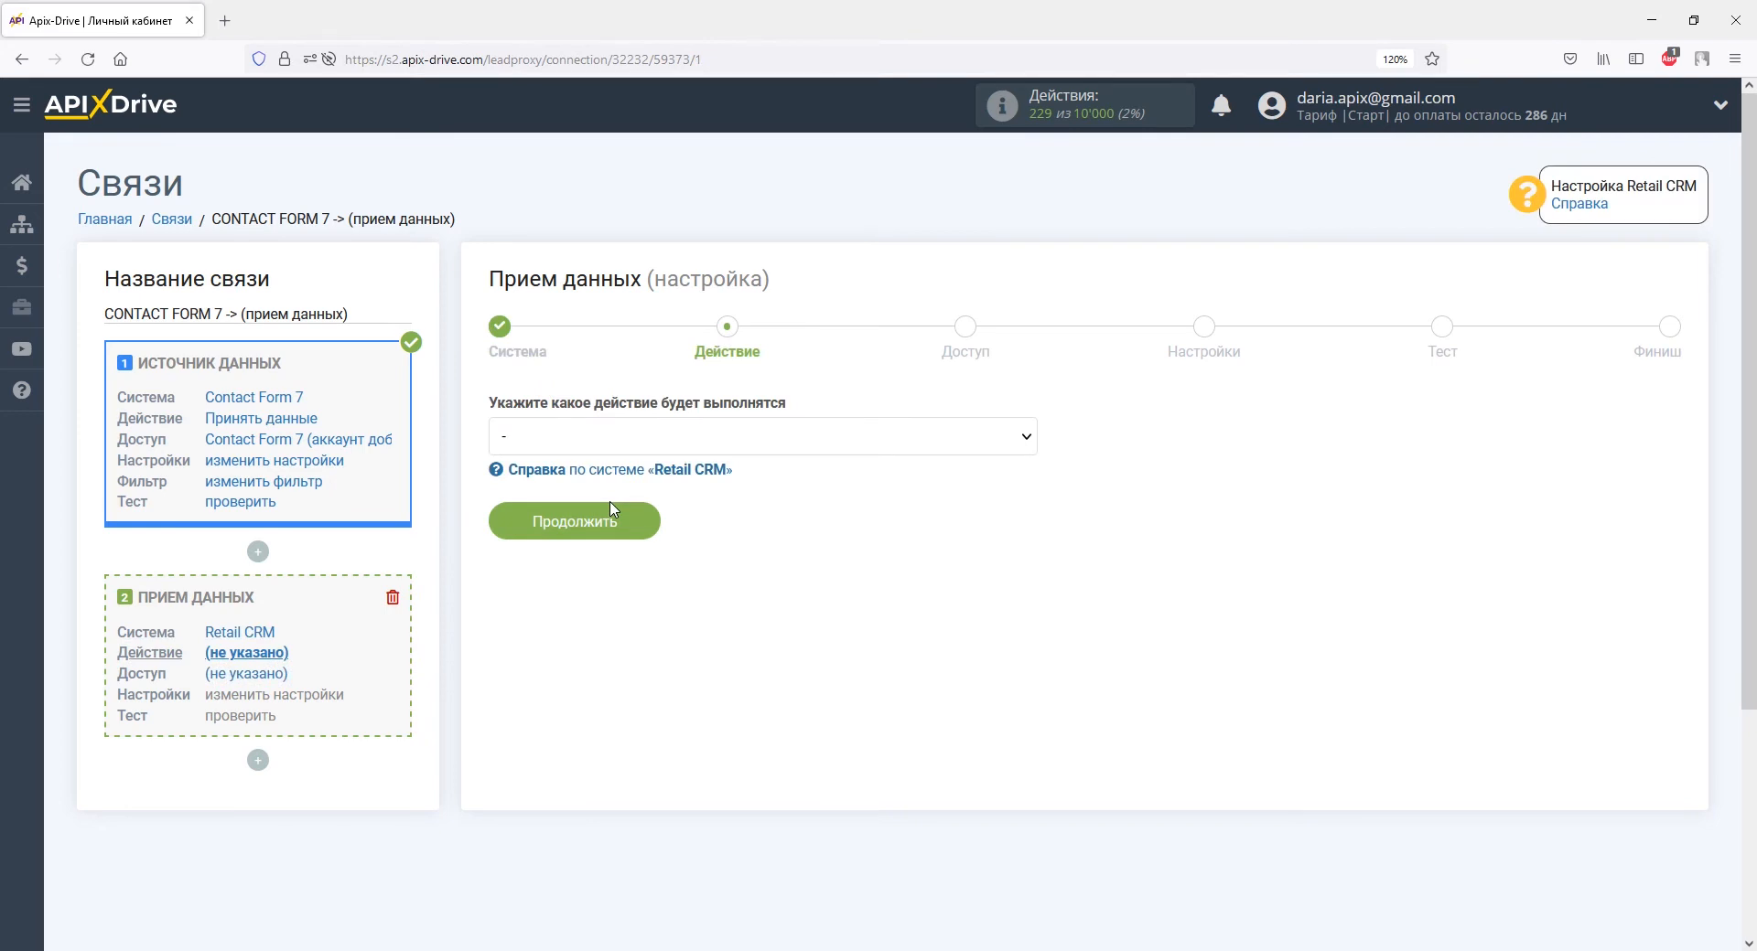
Choose Отправка заказов as the action and begin connecting a Retail CRM account.
{"action": "left_click", "coordinate": [605, 446]}
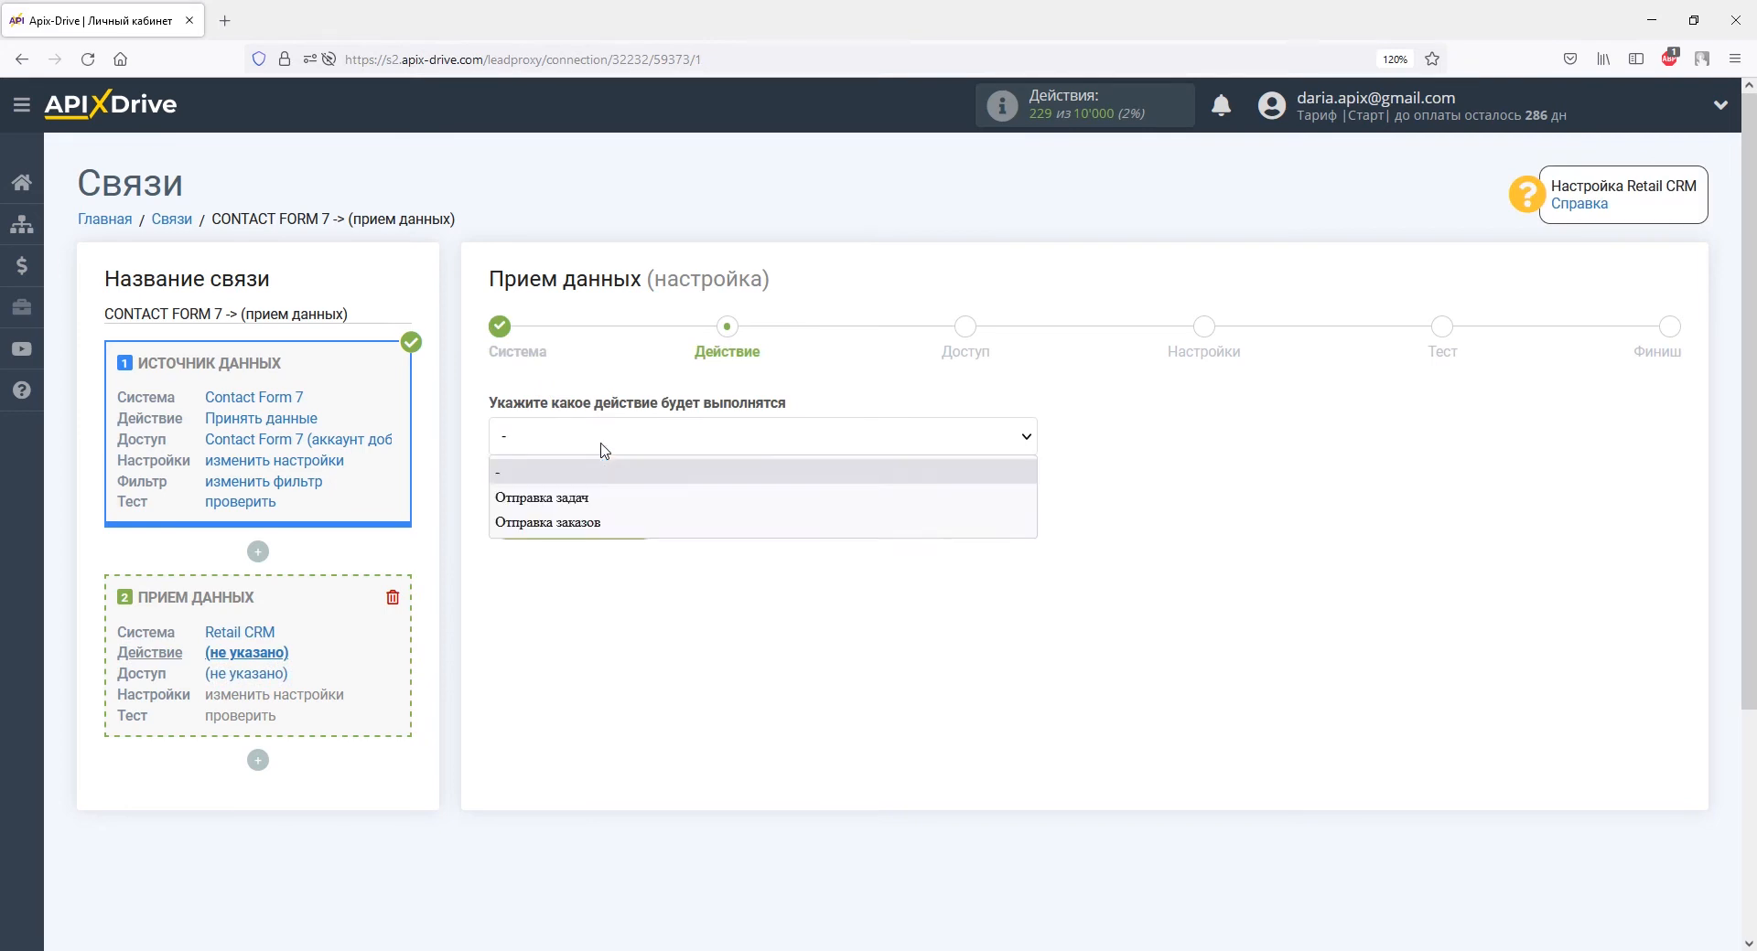
{"action": "left_click", "coordinate": [593, 521]}
{"action": "left_click", "coordinate": [596, 529]}
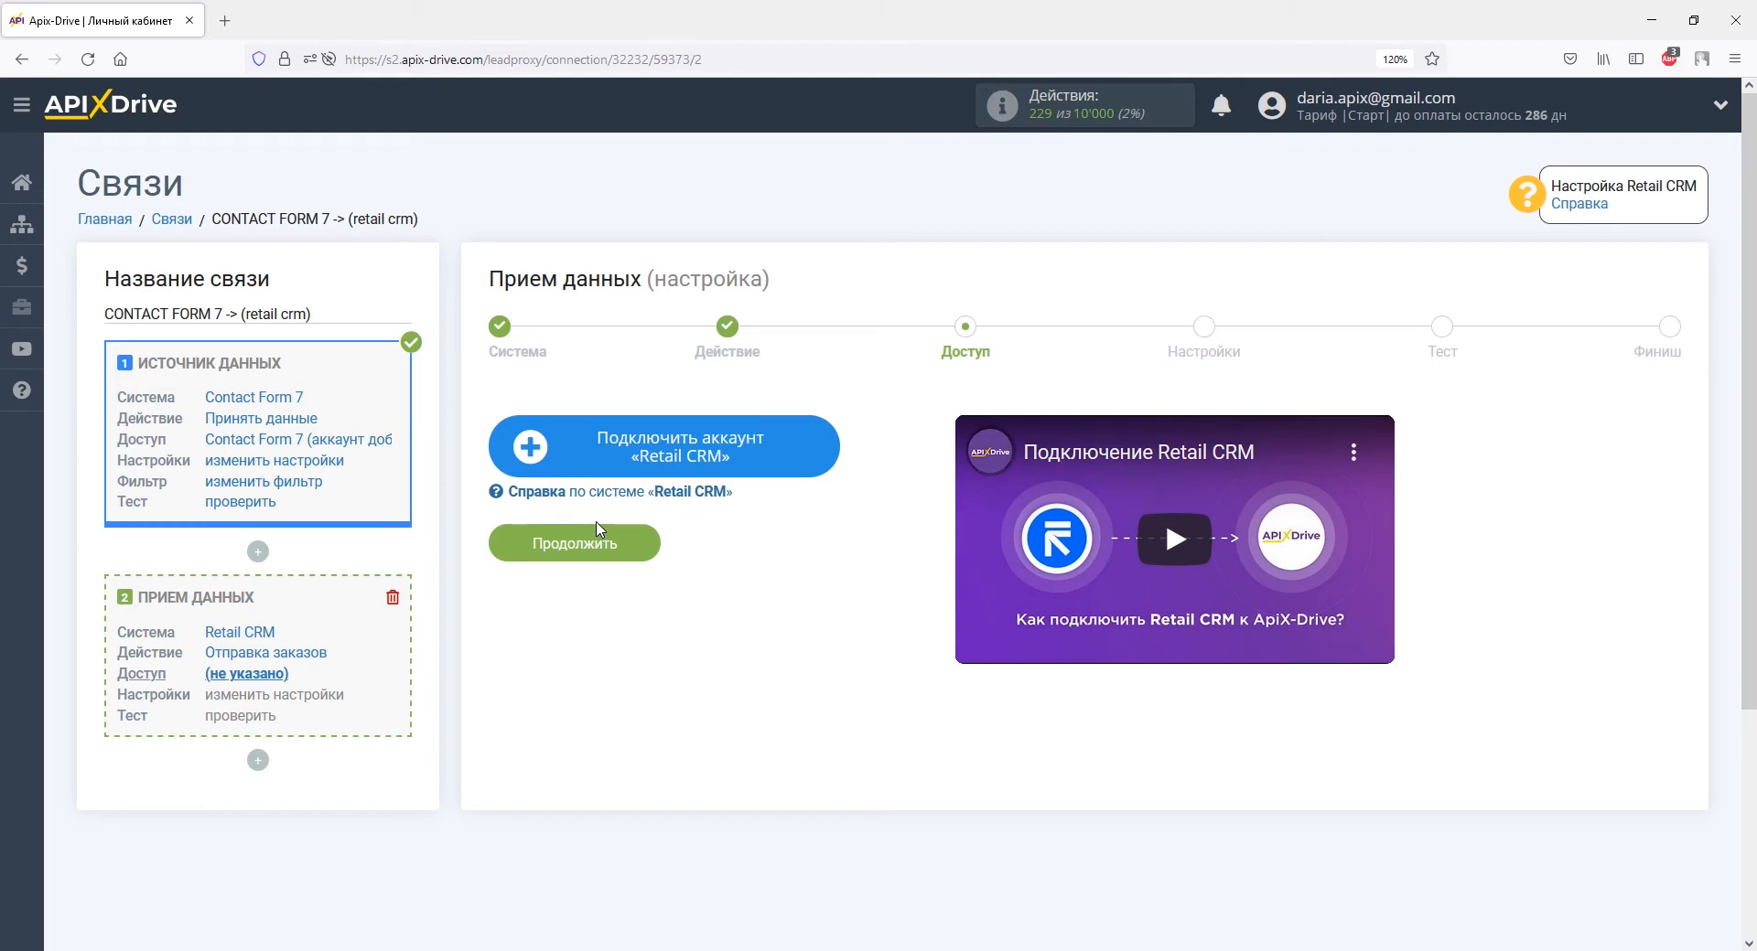
{"action": "left_click", "coordinate": [571, 448]}
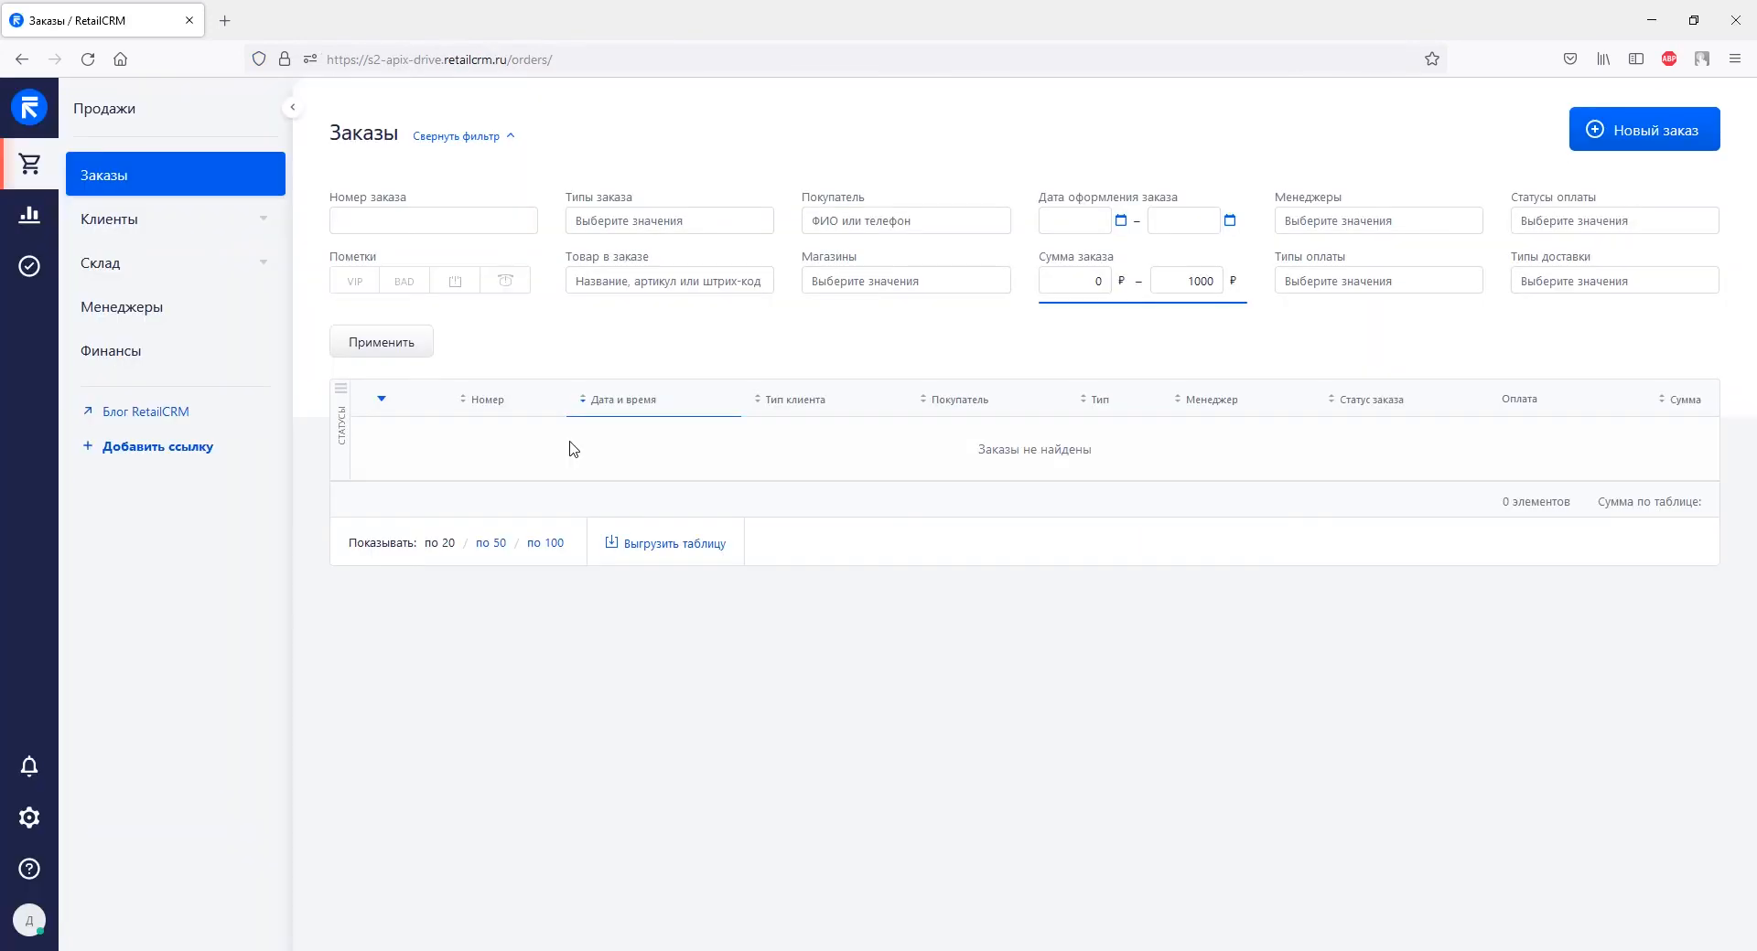
Copy the RetailCRM account domain from the address bar into ApiX-Drive's Домен API field.
{"action": "left_click_drag", "start_coordinate": [368, 59], "coordinate": [508, 60]}
{"action": "right_click", "coordinate": [506, 60]}
{"action": "left_click", "coordinate": [547, 165]}
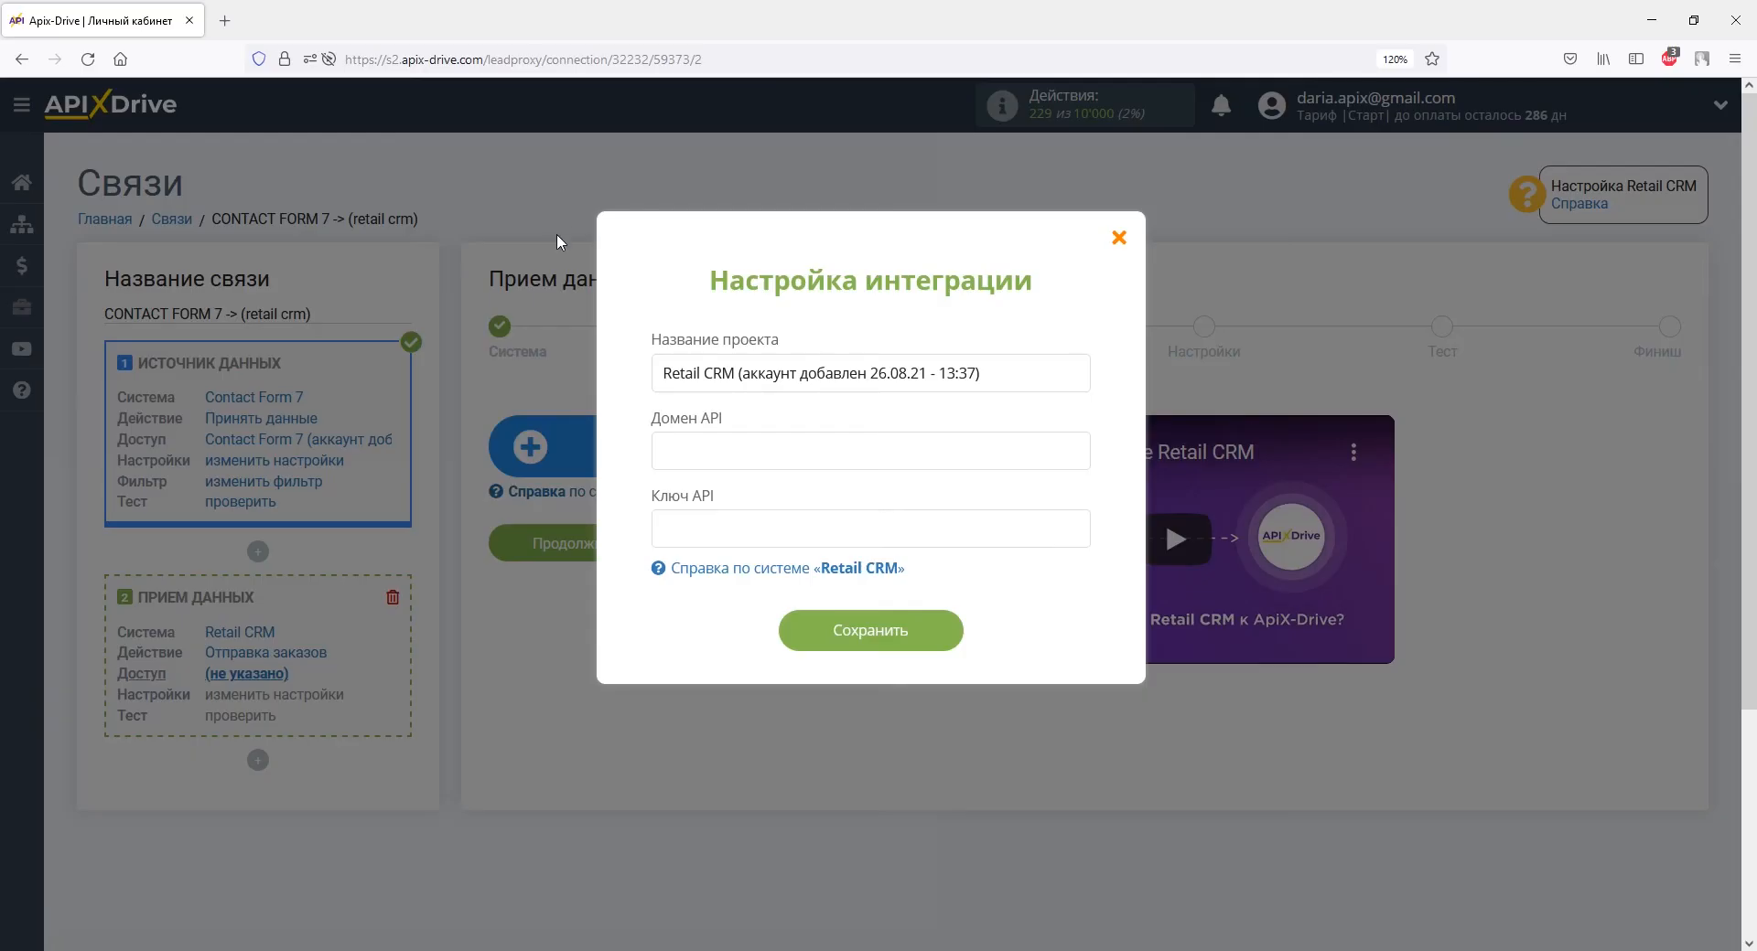
{"action": "left_click", "coordinate": [673, 446]}
{"action": "right_click", "coordinate": [673, 445]}
{"action": "left_click", "coordinate": [733, 585]}
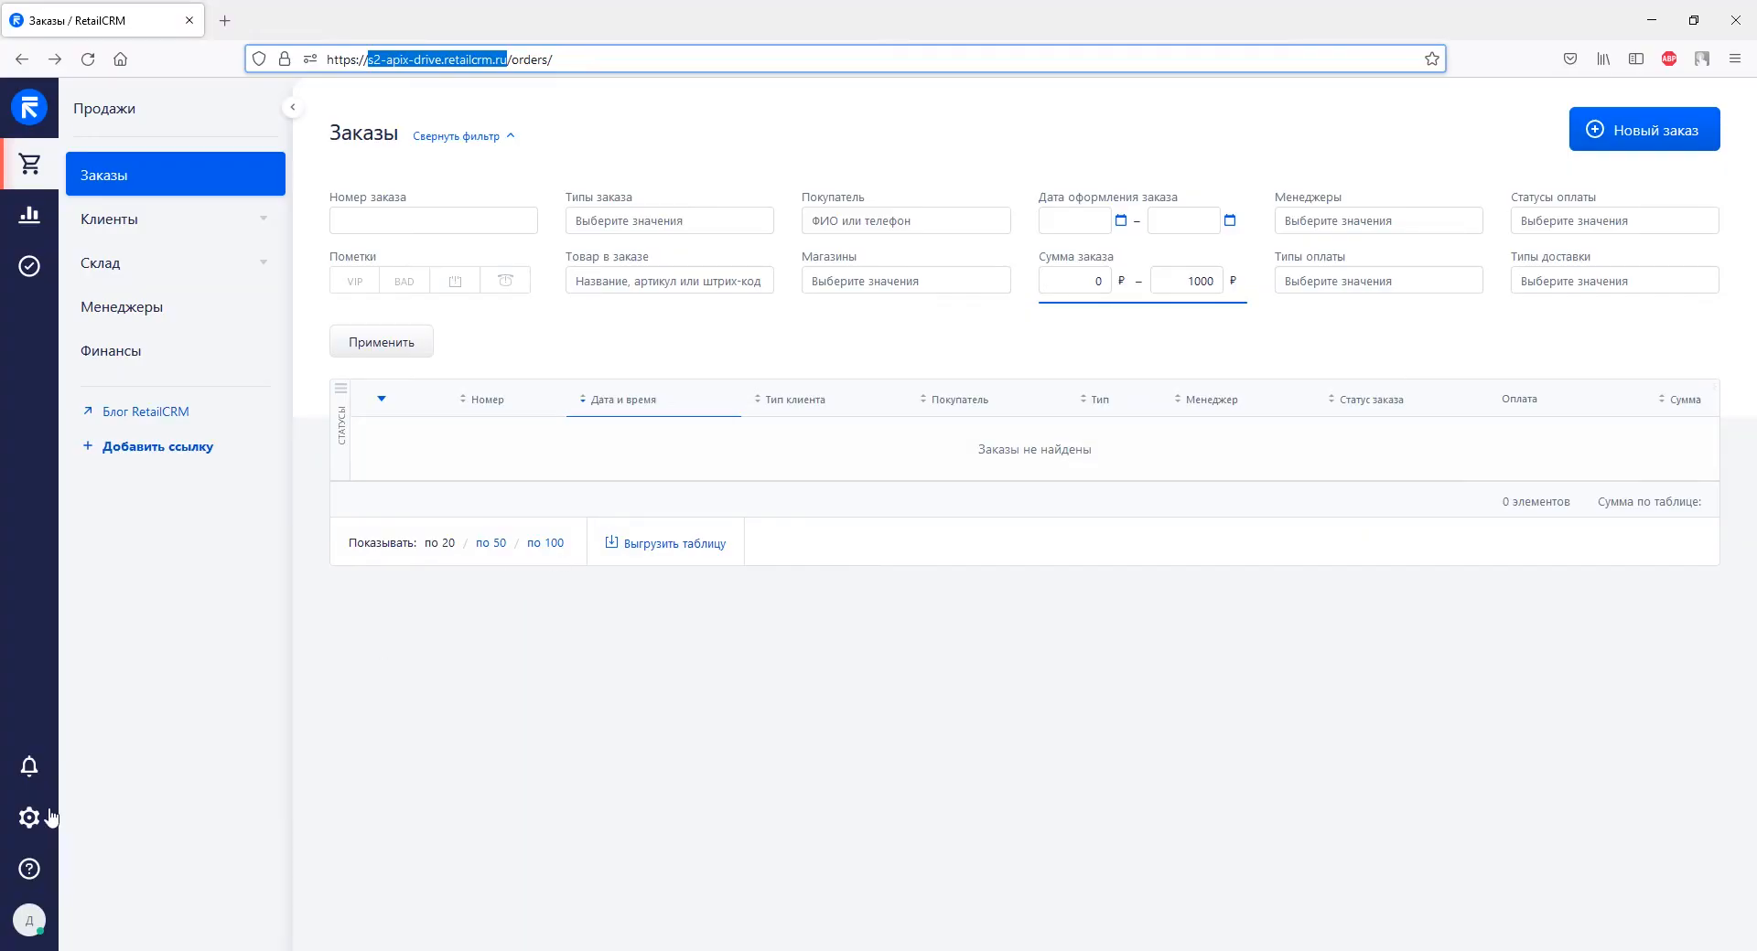
Open the existing API key under RetailCRM Настройки > Интеграция > Ключи доступа к API.
{"action": "left_click", "coordinate": [40, 815]}
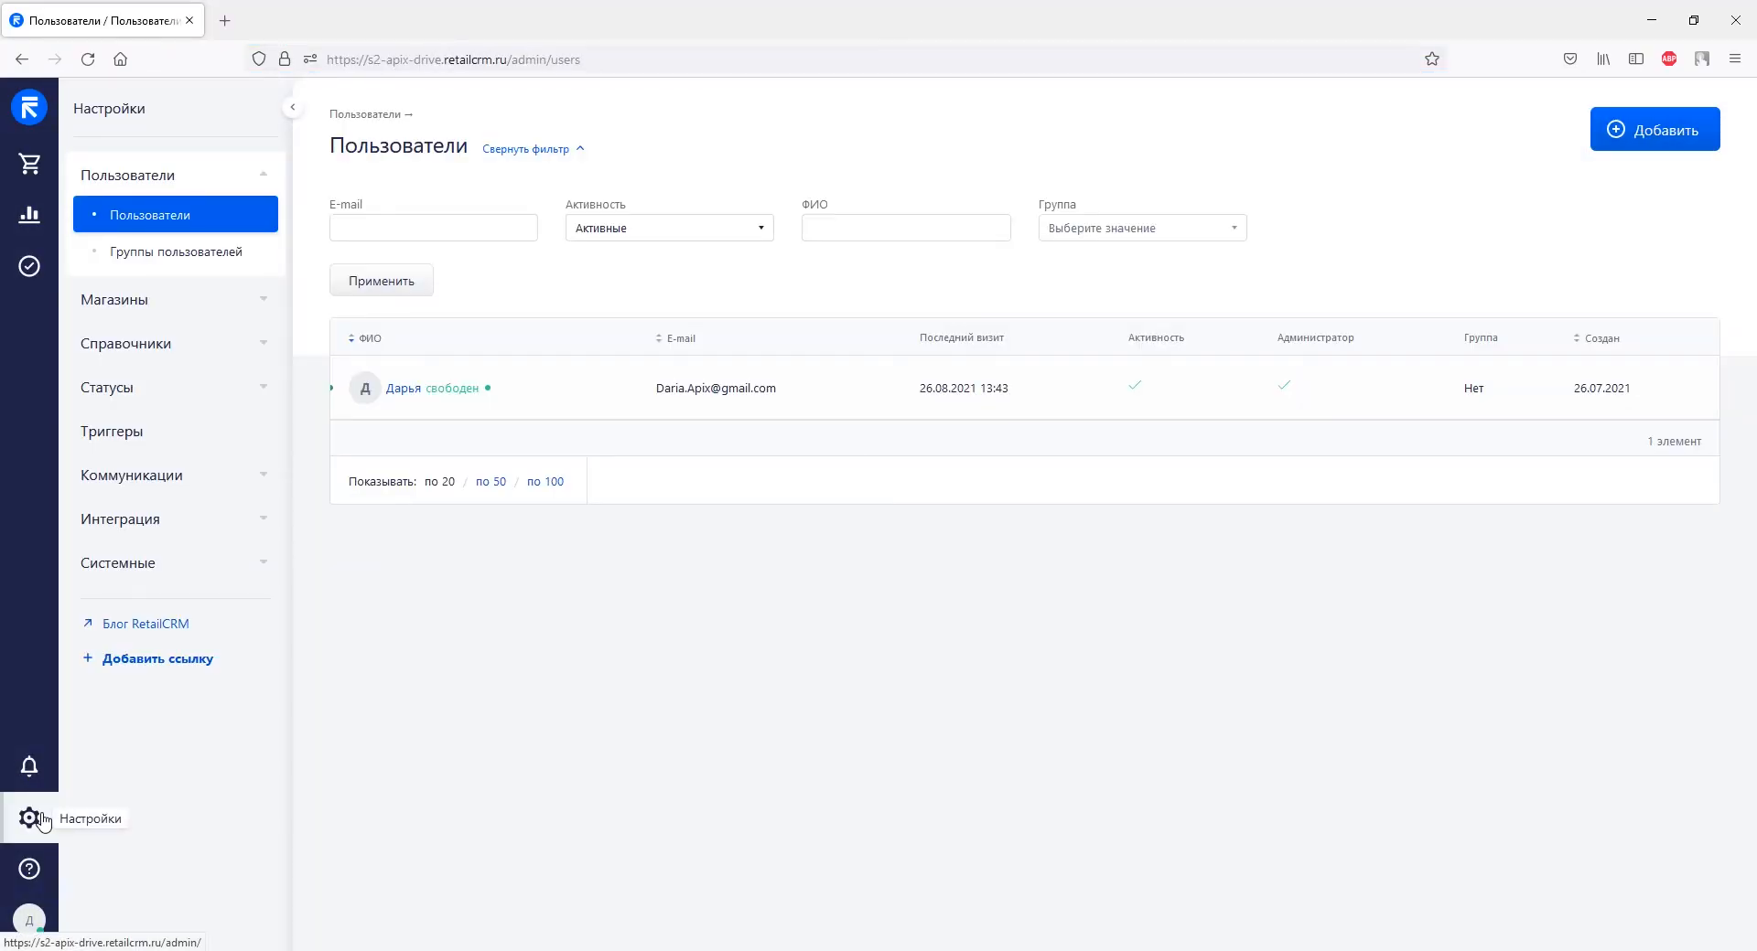
{"action": "left_click", "coordinate": [140, 530]}
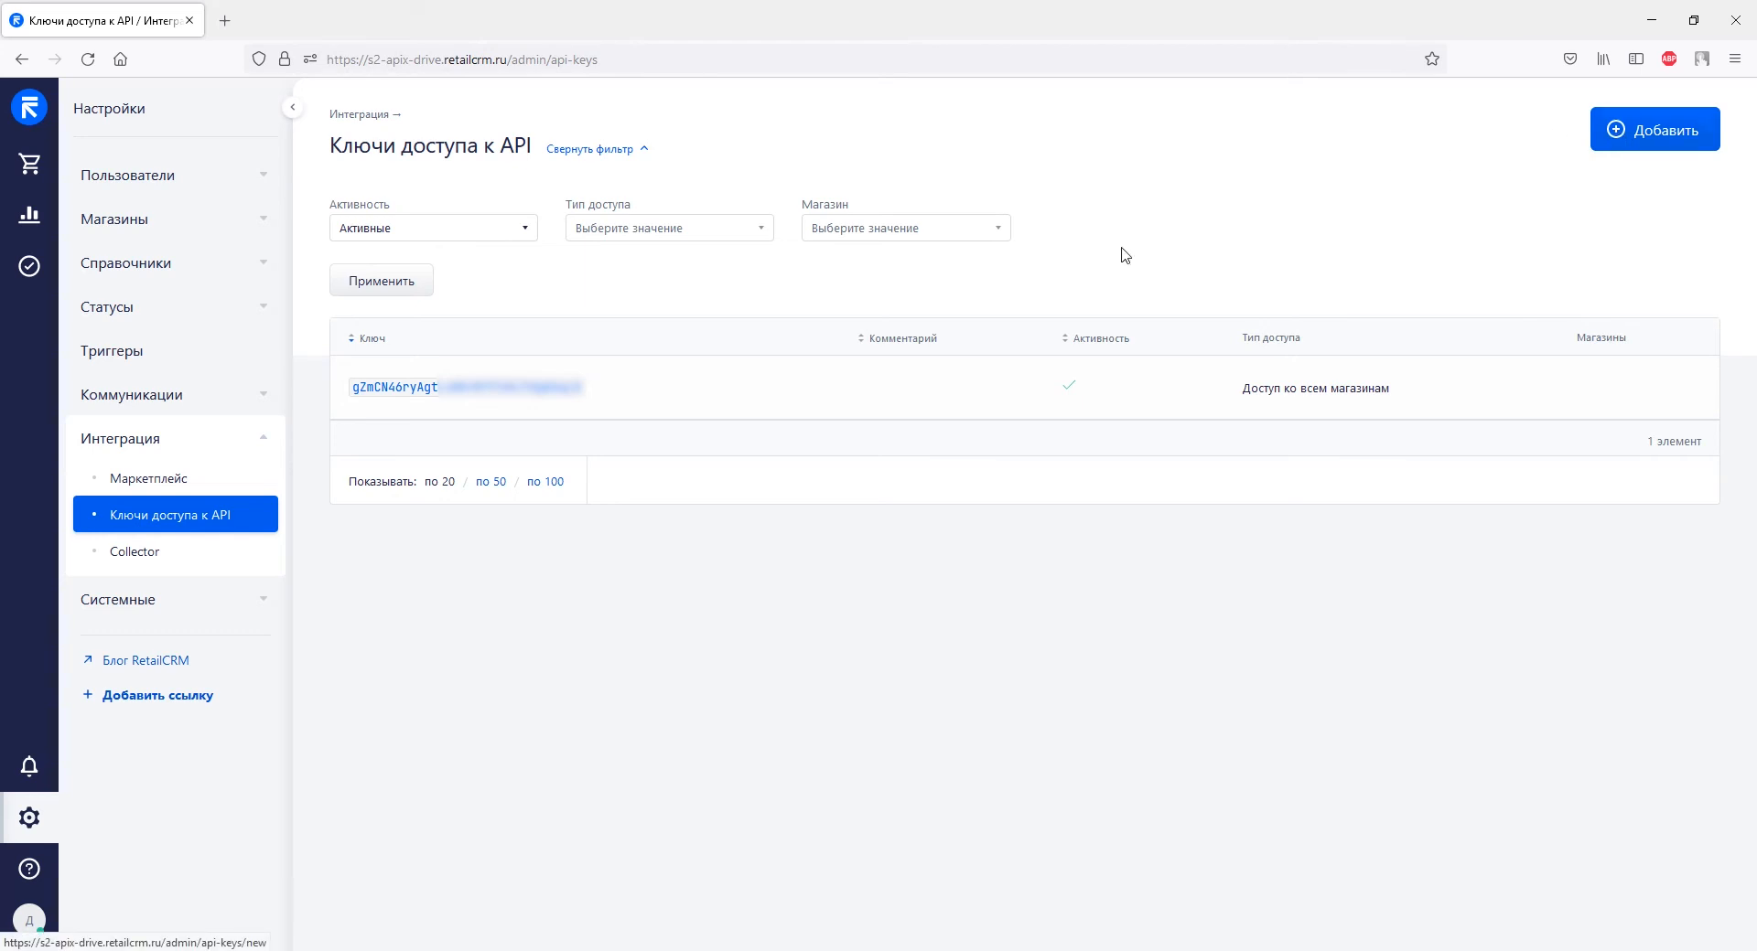
{"action": "left_click", "coordinate": [577, 391]}
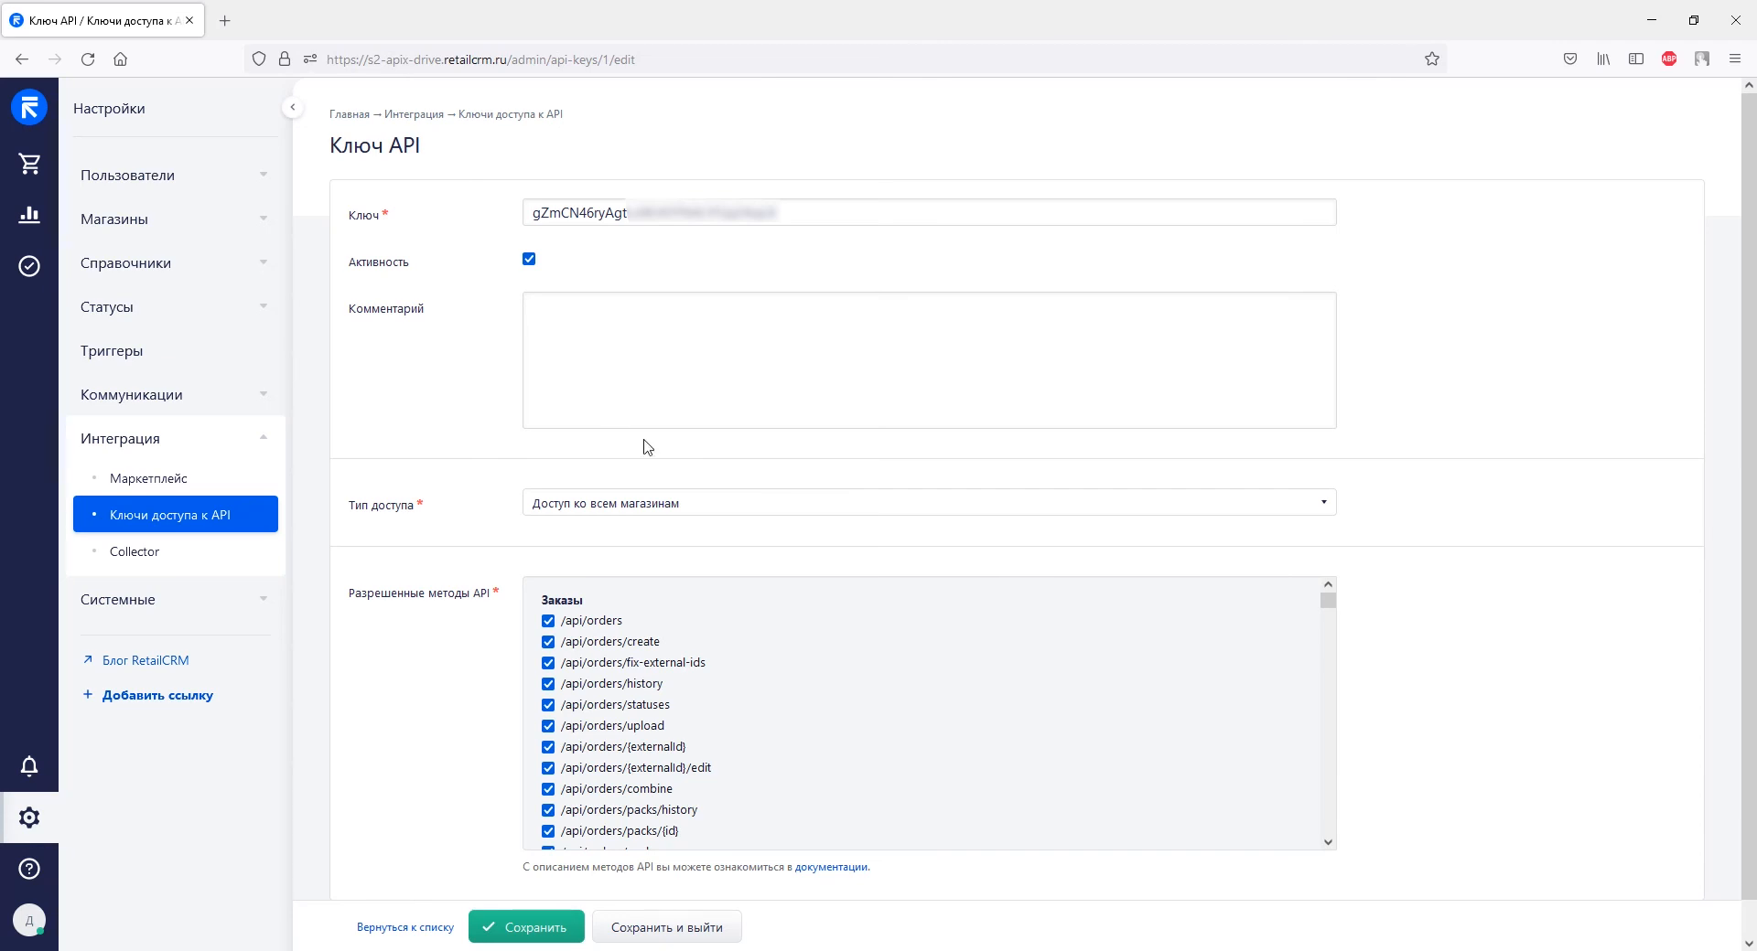
Save the API key with access to all stores and every API method enabled.
{"action": "left_click", "coordinate": [694, 504]}
{"action": "left_click", "coordinate": [695, 504]}
{"action": "scroll", "coordinate": [753, 625], "scroll_direction": "down", "scroll_amount": 15}
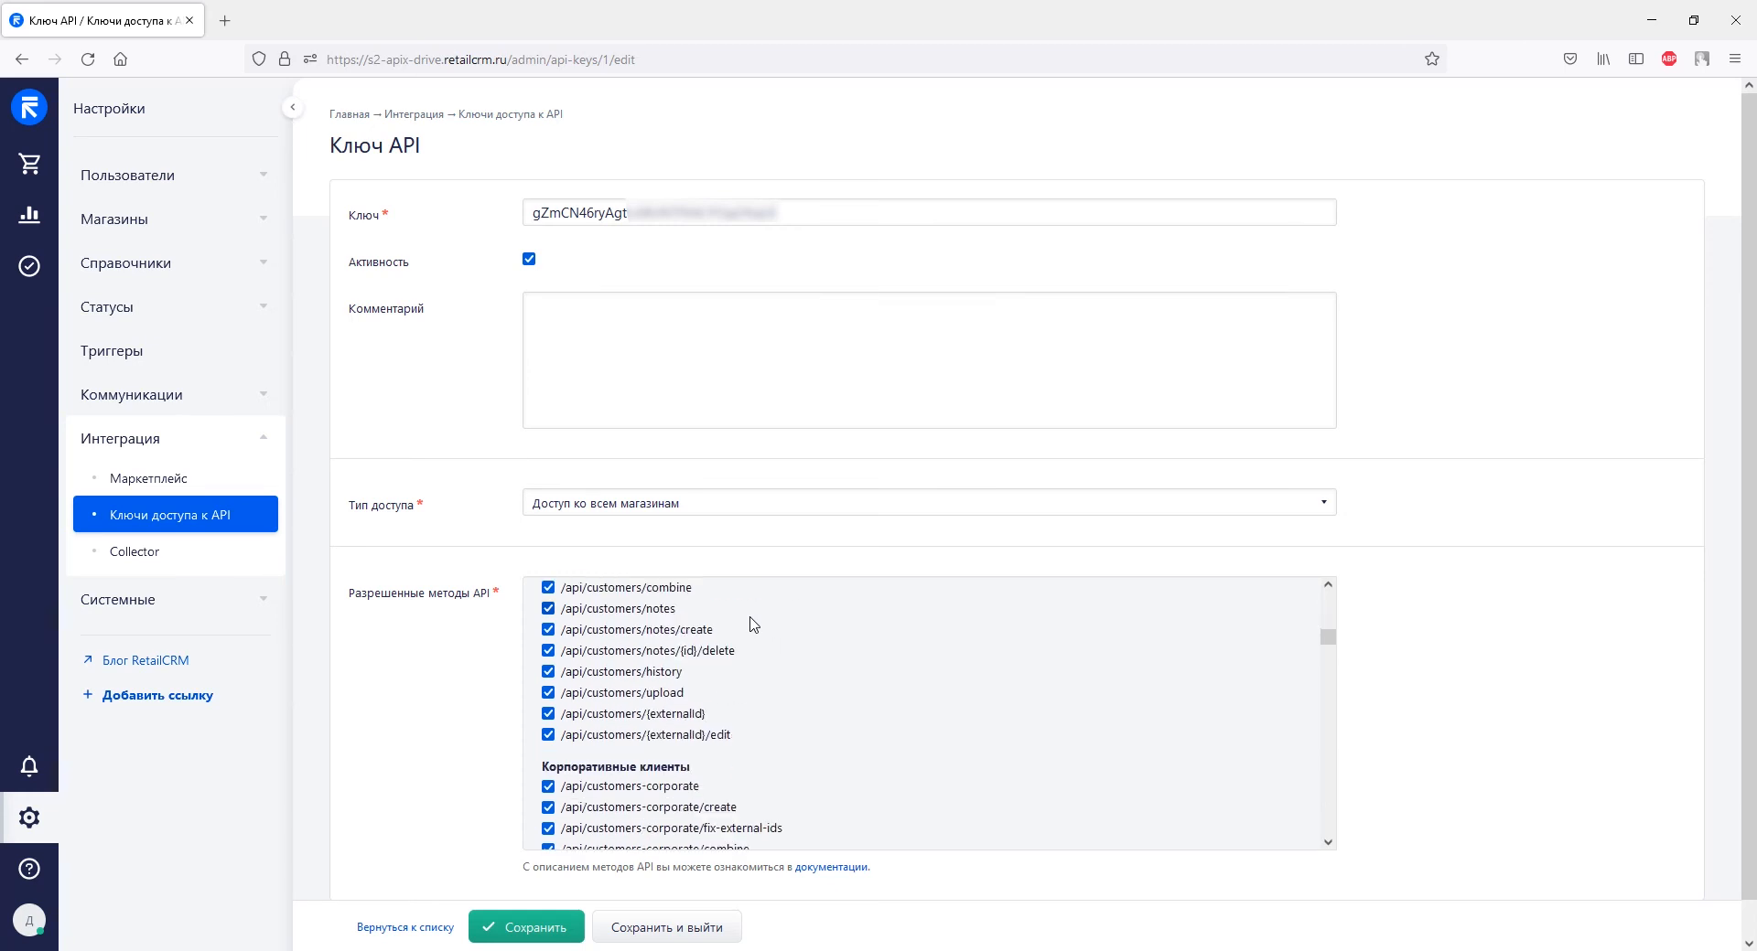
{"action": "scroll", "coordinate": [746, 628], "scroll_direction": "down", "scroll_amount": 20}
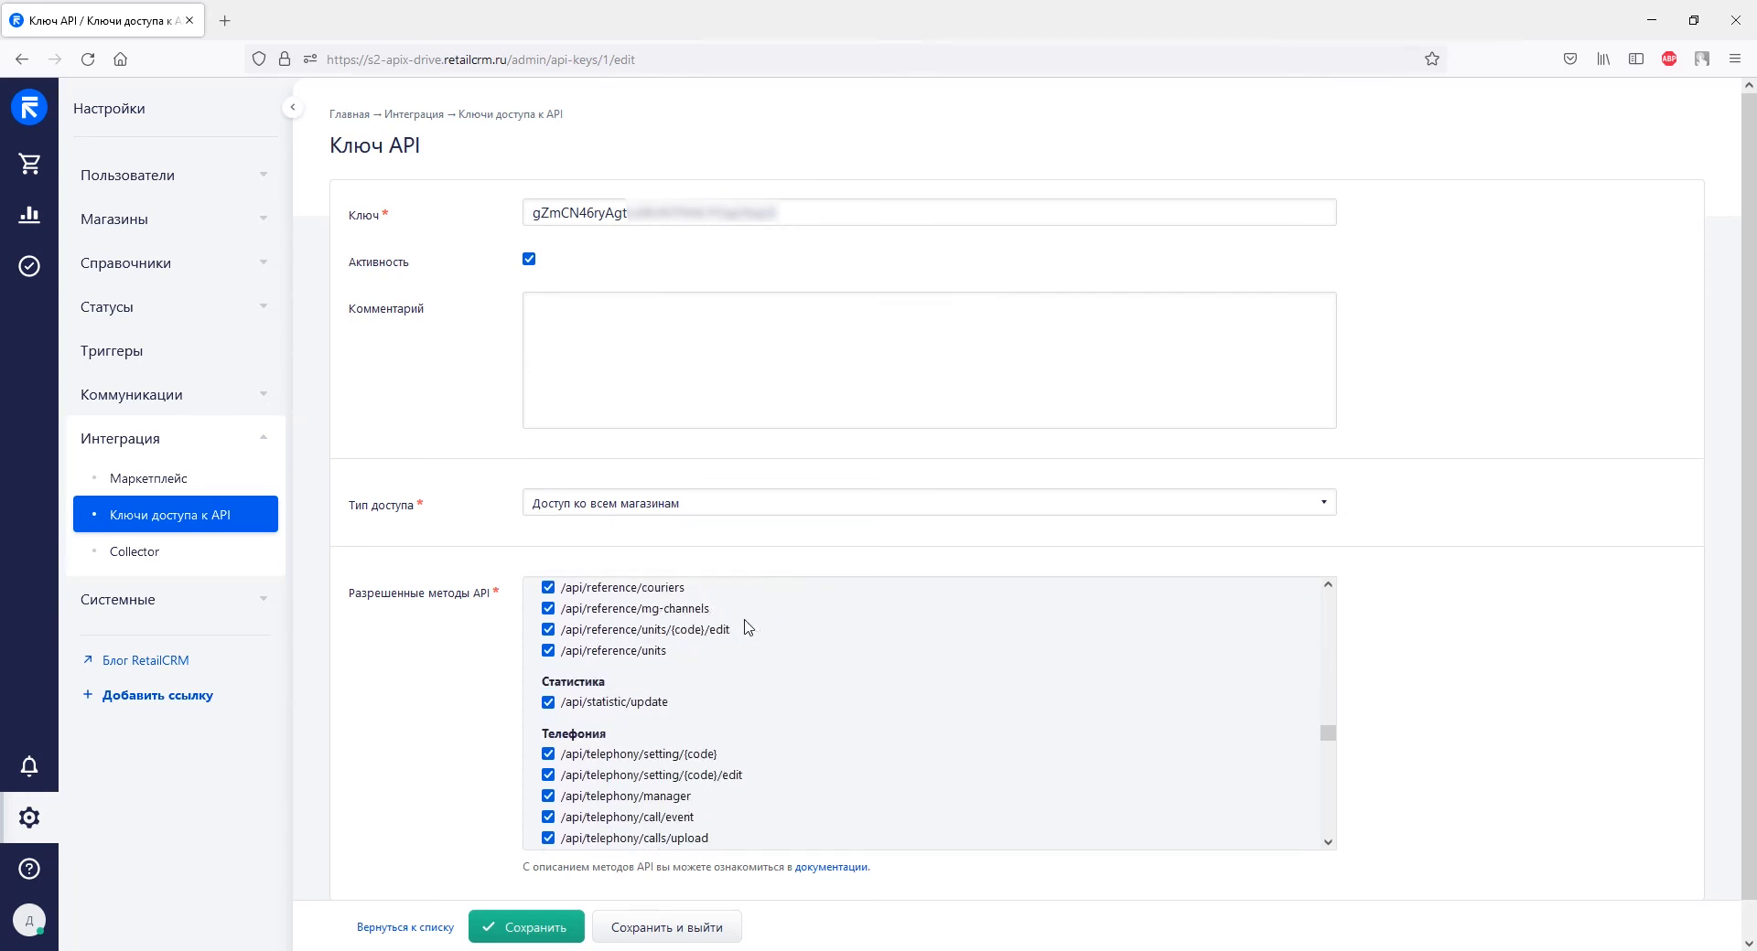
{"action": "scroll", "coordinate": [746, 627], "scroll_direction": "down", "scroll_amount": 20}
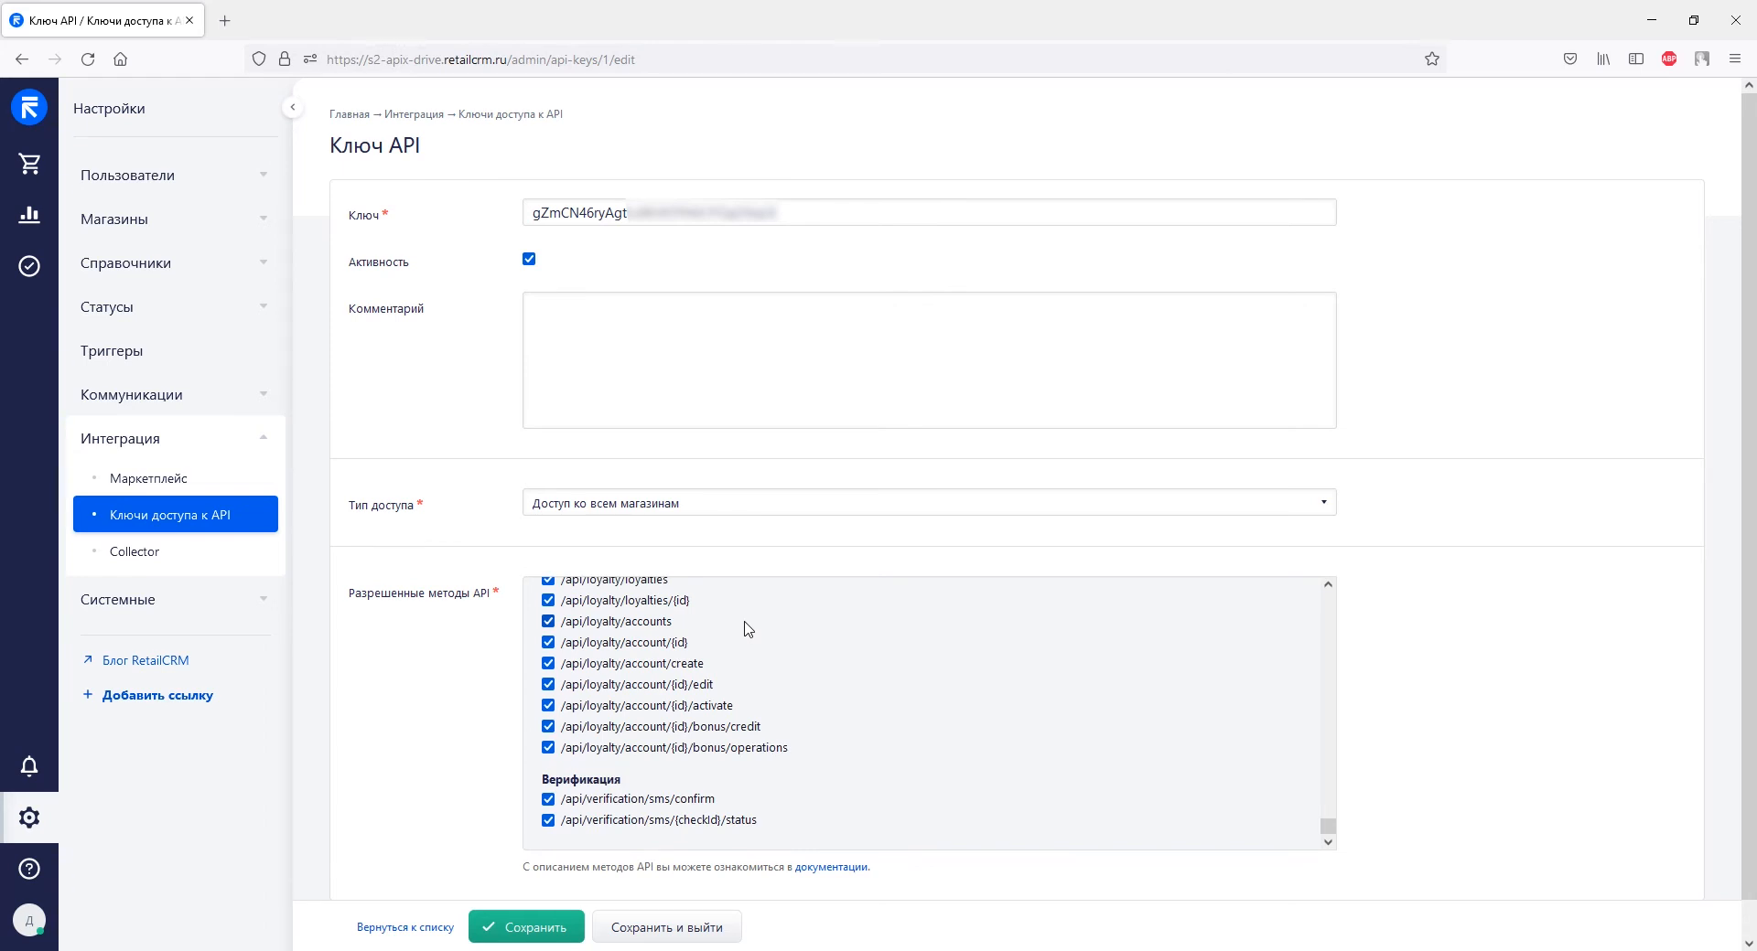
{"action": "left_click", "coordinate": [541, 929]}
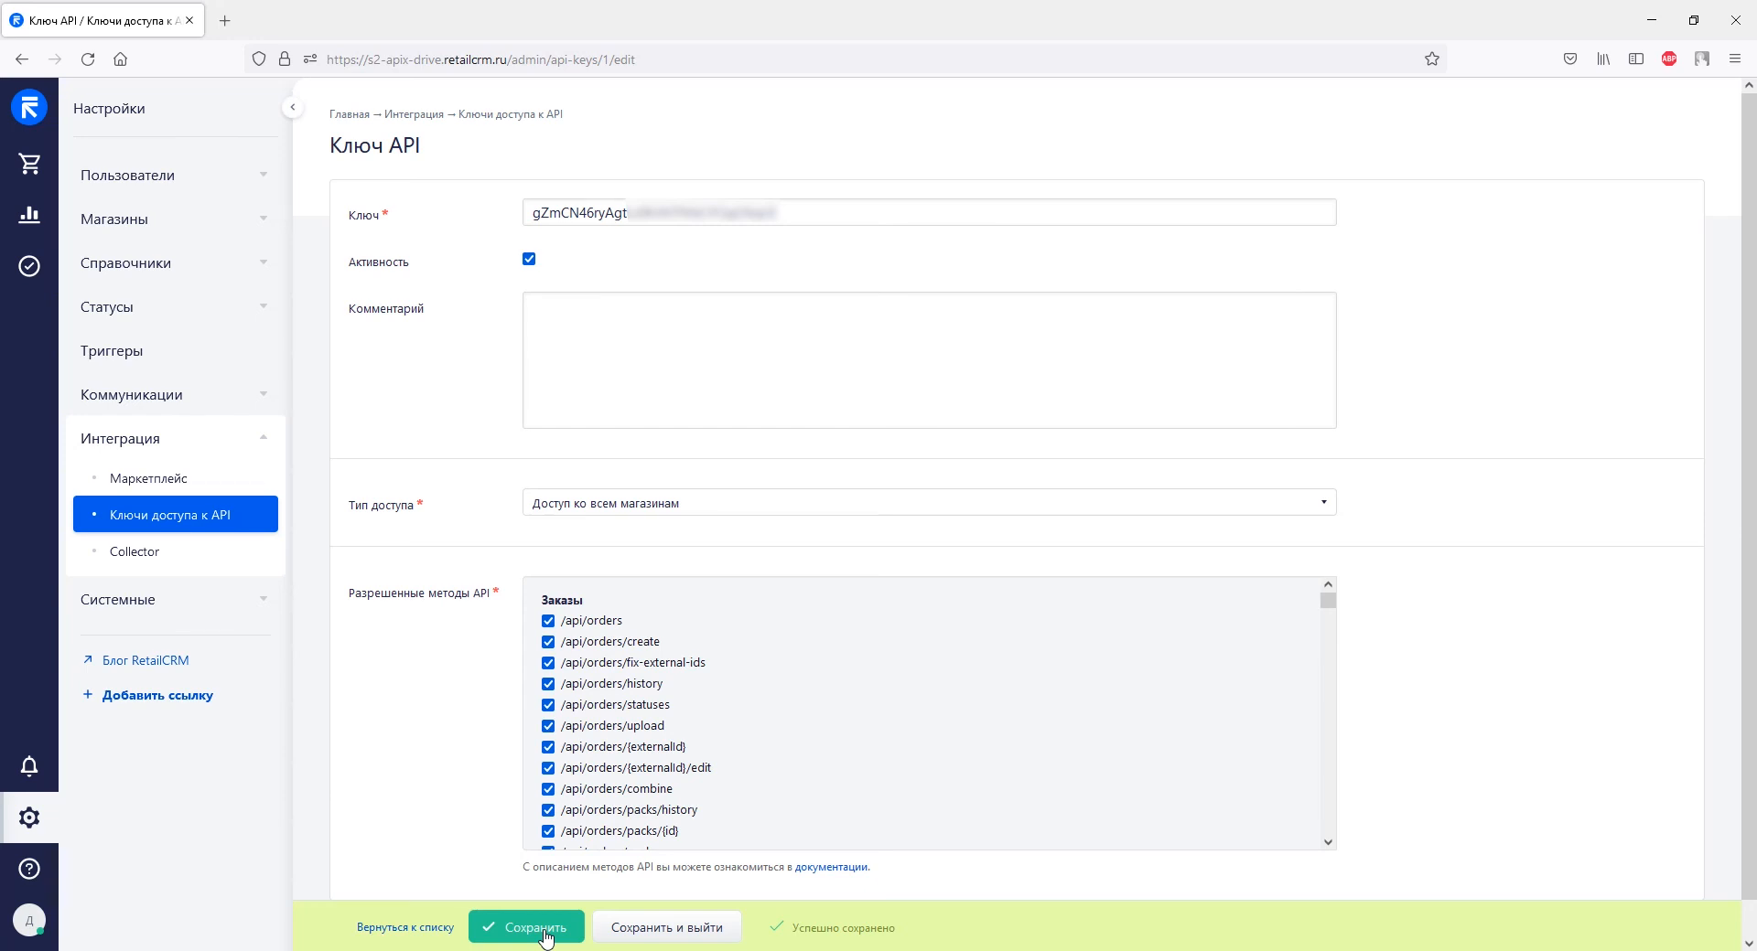
Copy the API key value from the Ключ field.
{"action": "left_click_drag", "start_coordinate": [780, 212], "coordinate": [528, 212]}
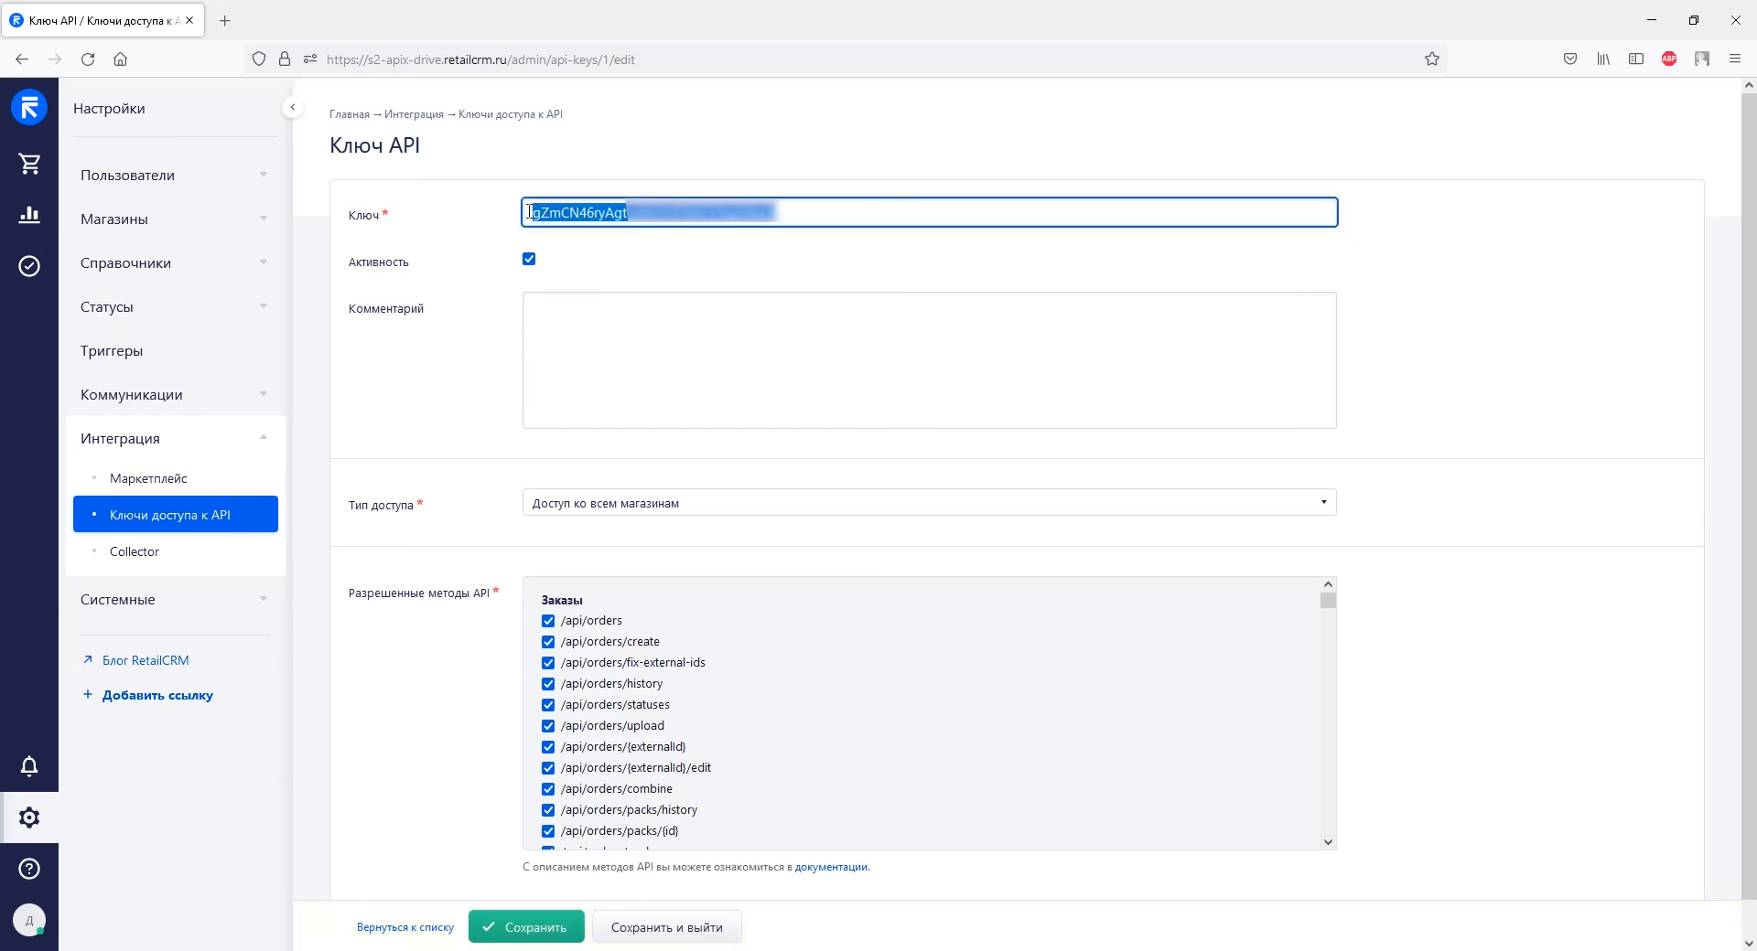
{"action": "right_click", "coordinate": [529, 212]}
{"action": "left_click", "coordinate": [578, 316]}
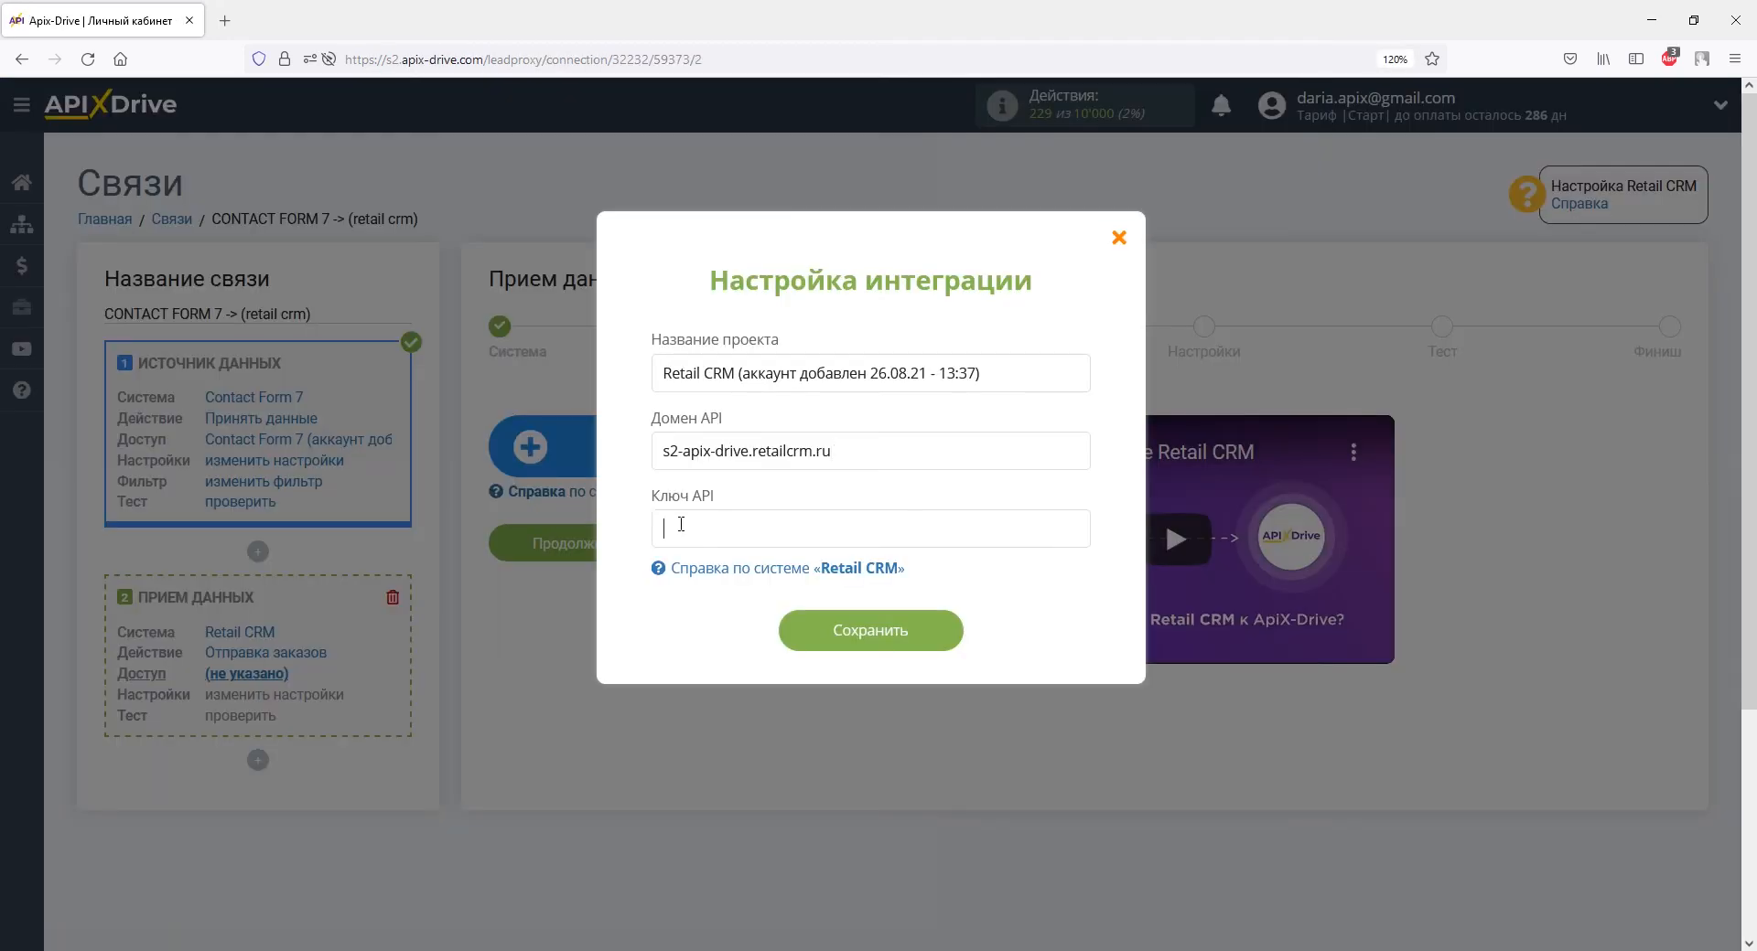
Paste the RetailCRM key into Ключ API, save the account and continue to Настройки.
{"action": "right_click", "coordinate": [681, 524]}
{"action": "left_click", "coordinate": [641, 515]}
{"action": "left_click", "coordinate": [797, 631]}
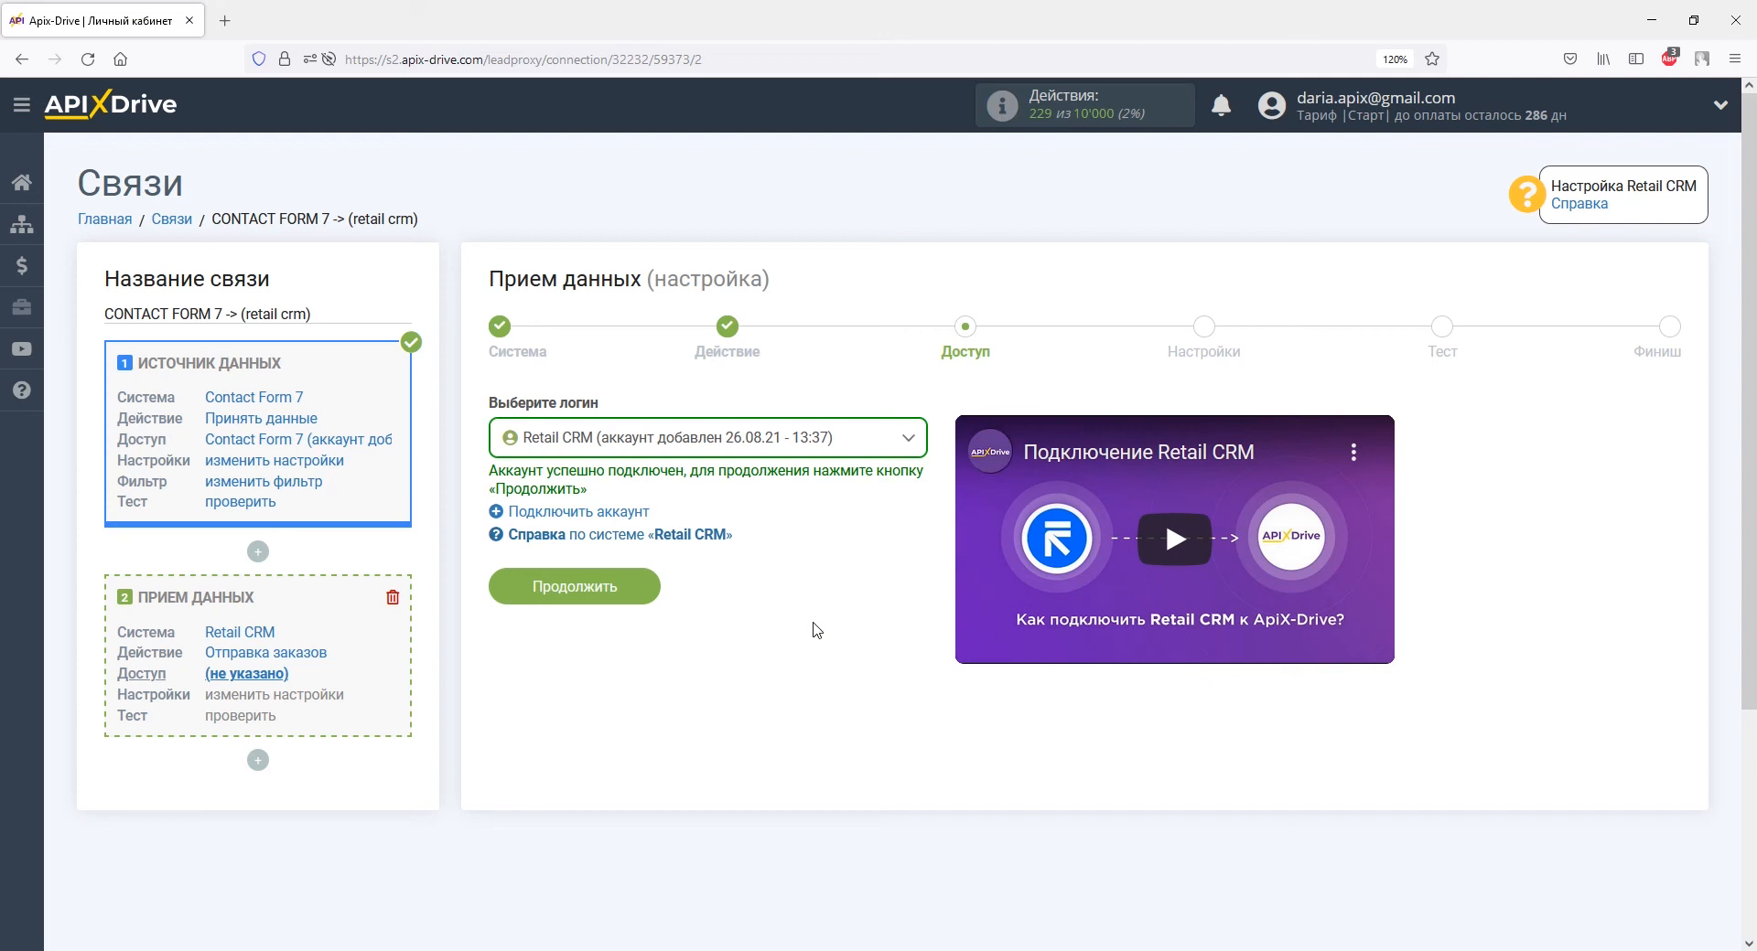
{"action": "left_click", "coordinate": [622, 588]}
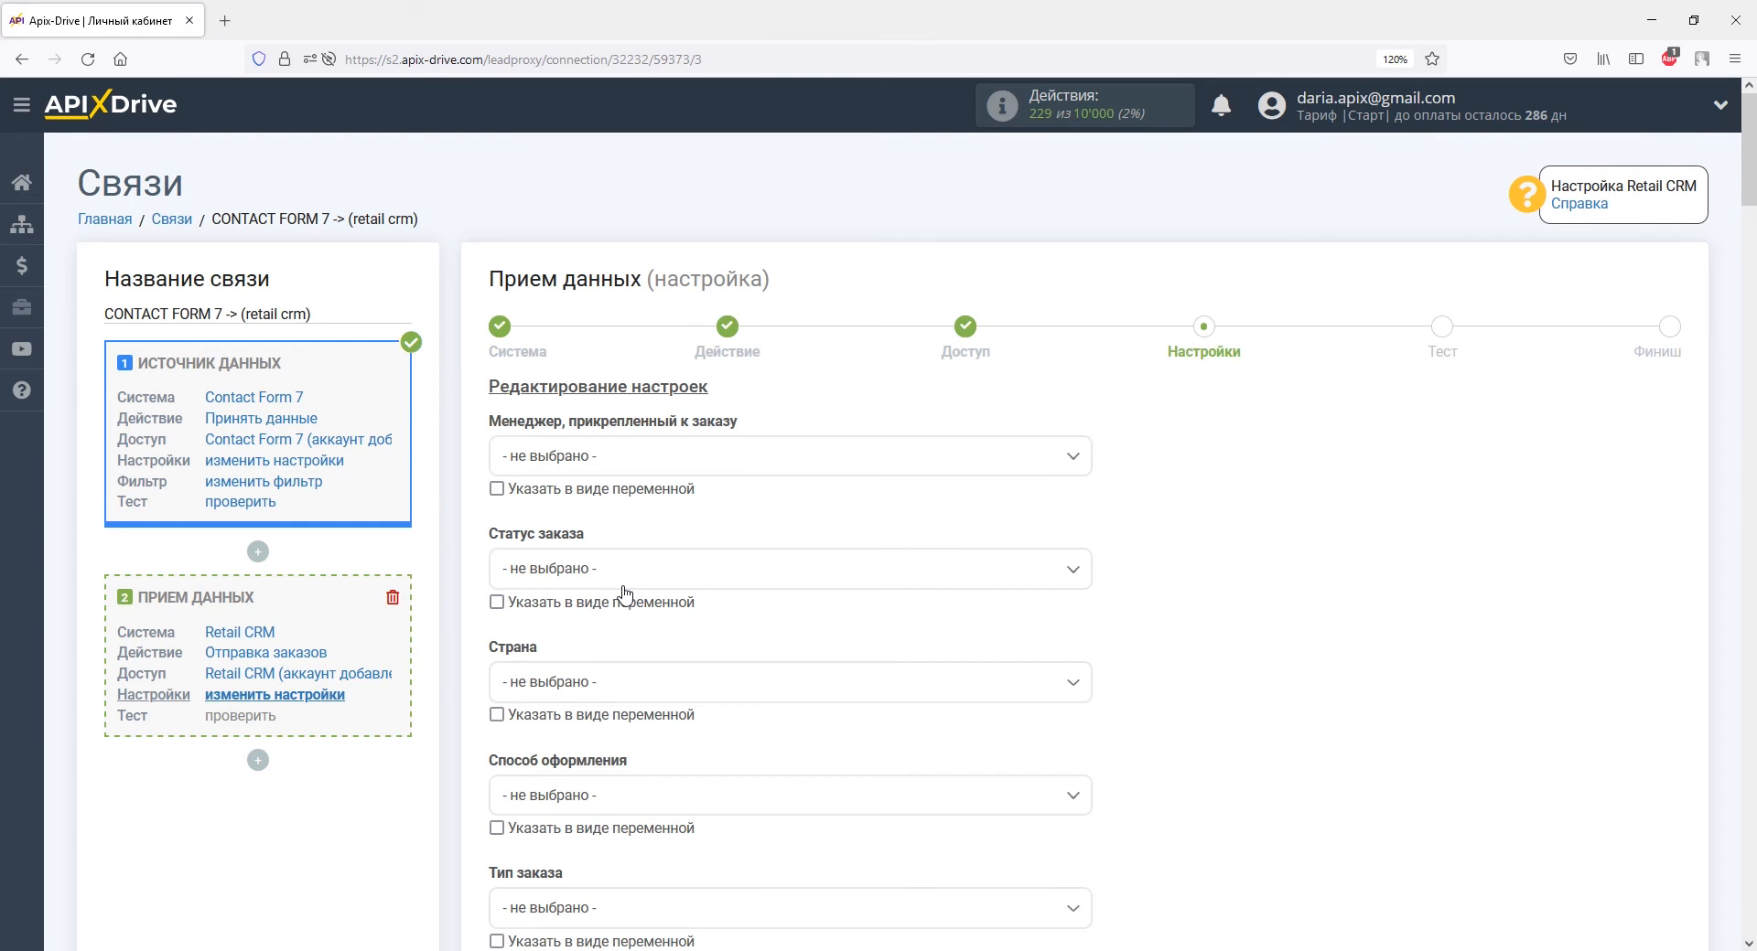
Set order status to Новый, country to UA and ordering method to По телефону.
{"action": "left_click", "coordinate": [622, 576]}
{"action": "left_click", "coordinate": [573, 652]}
{"action": "left_click", "coordinate": [554, 683]}
{"action": "left_click", "coordinate": [524, 820]}
{"action": "left_click", "coordinate": [524, 809]}
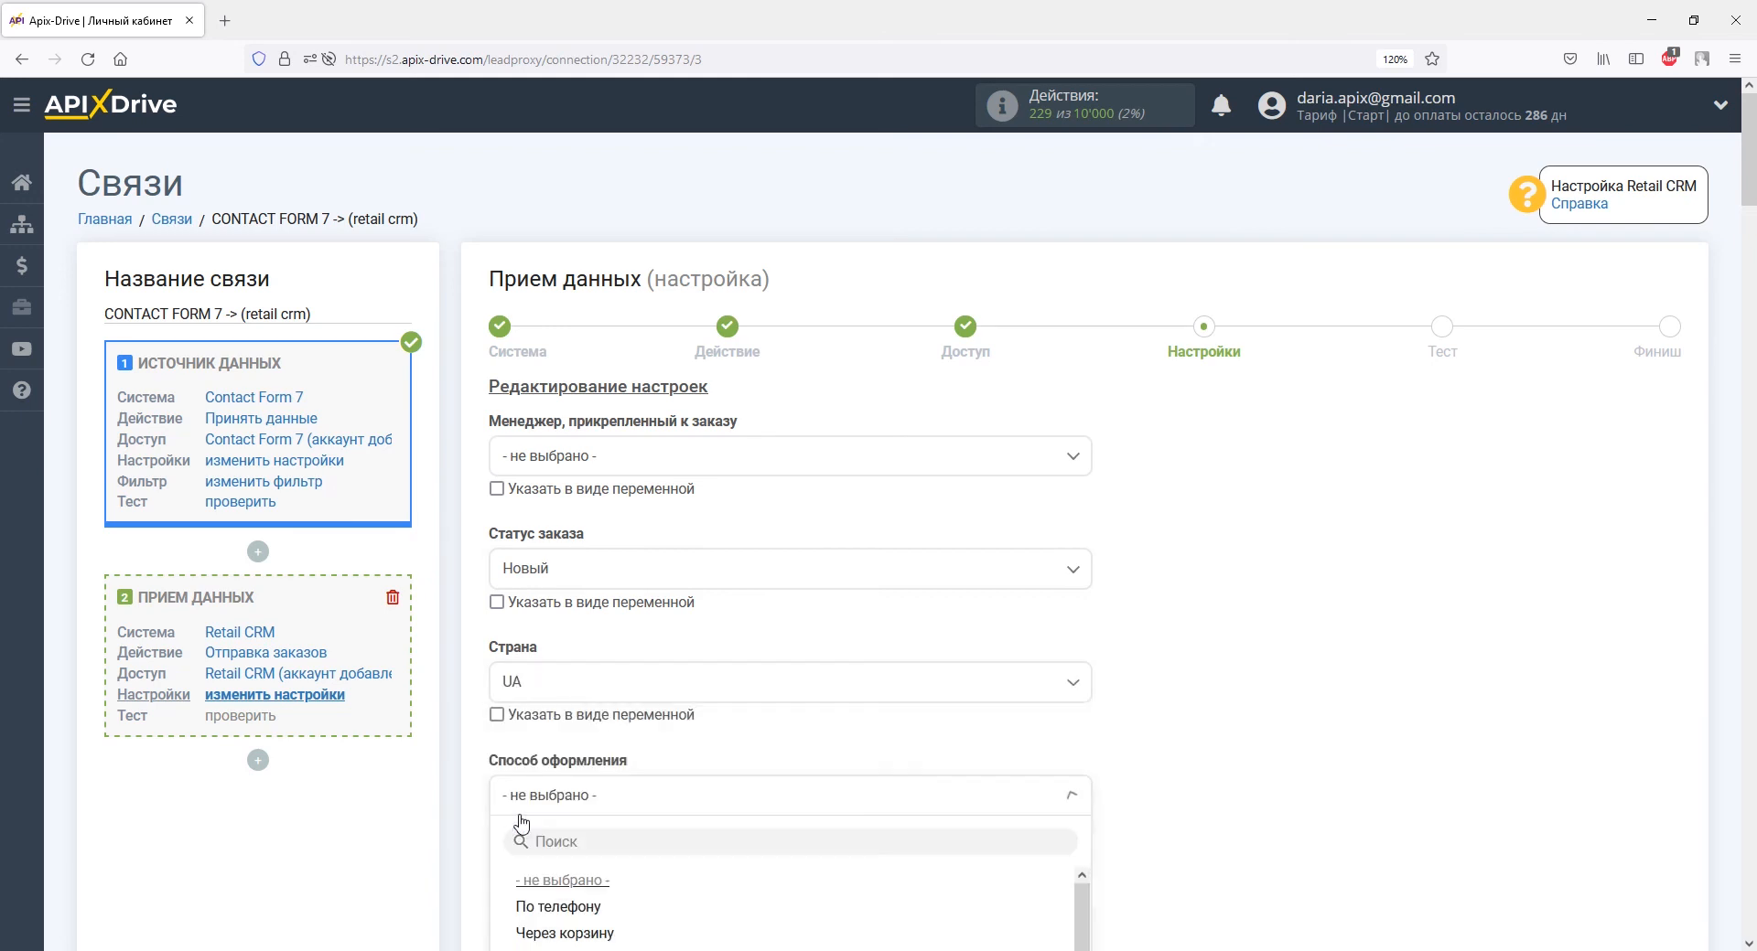
{"action": "left_click", "coordinate": [527, 906]}
{"action": "scroll", "coordinate": [527, 906], "scroll_direction": "down", "scroll_amount": 7}
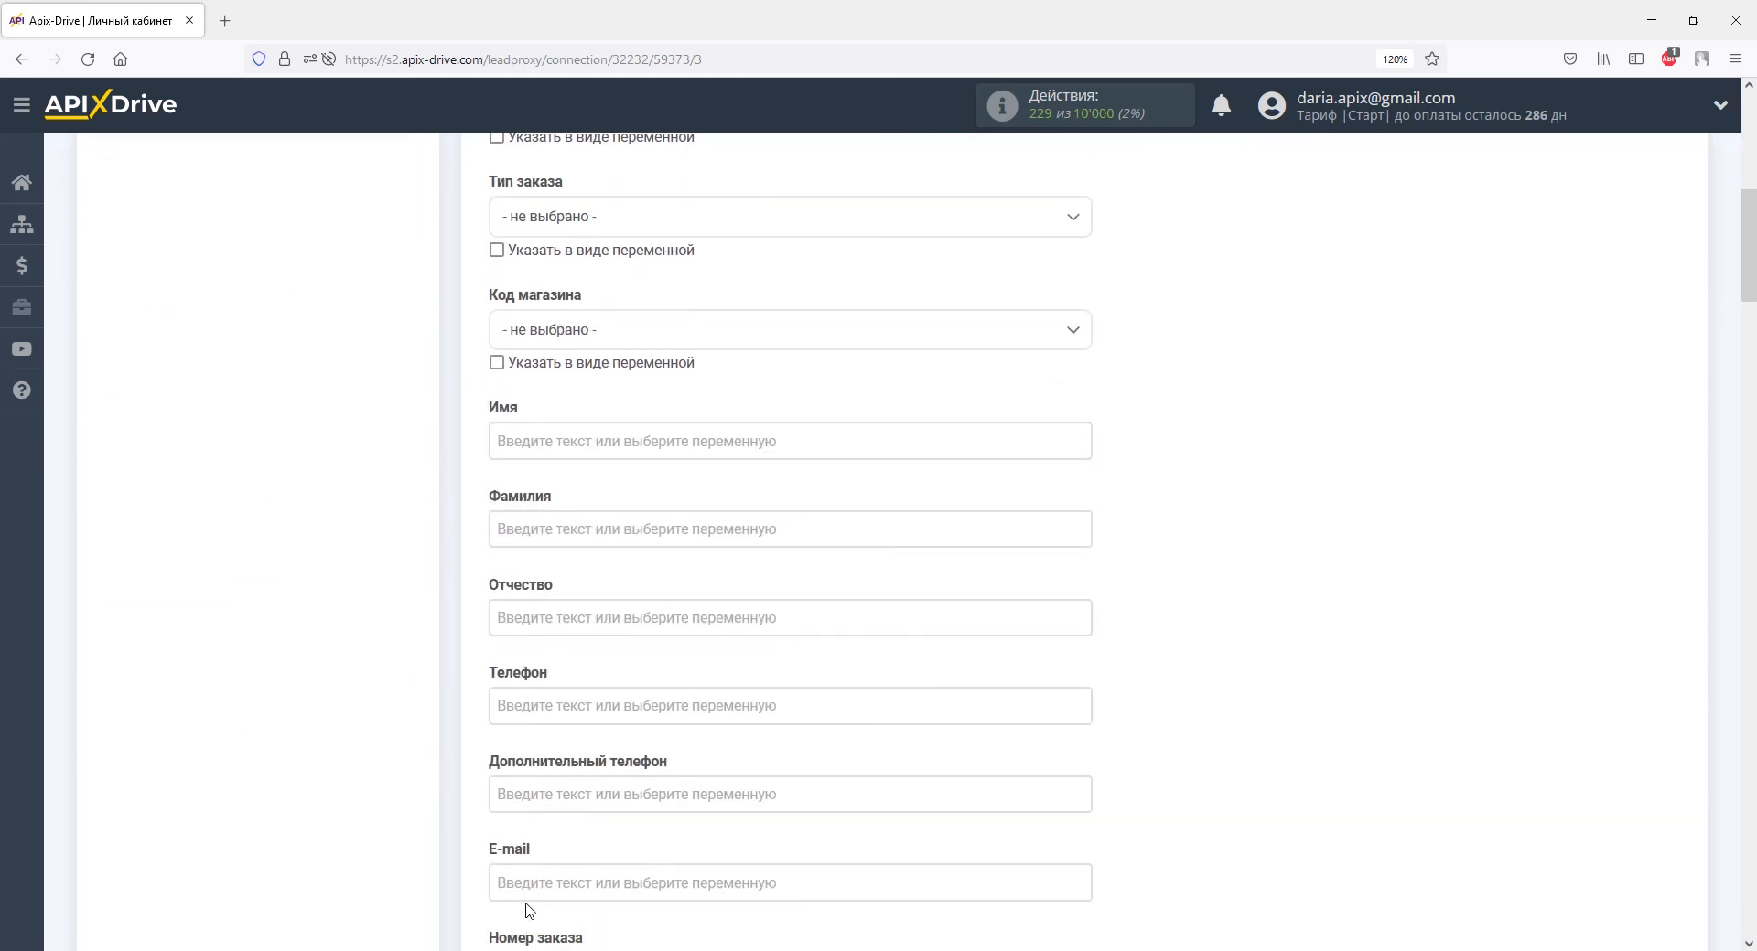
Map Имя to your_name, Телефон to your_message and E-mail to your_email.
{"action": "left_click", "coordinate": [521, 441]}
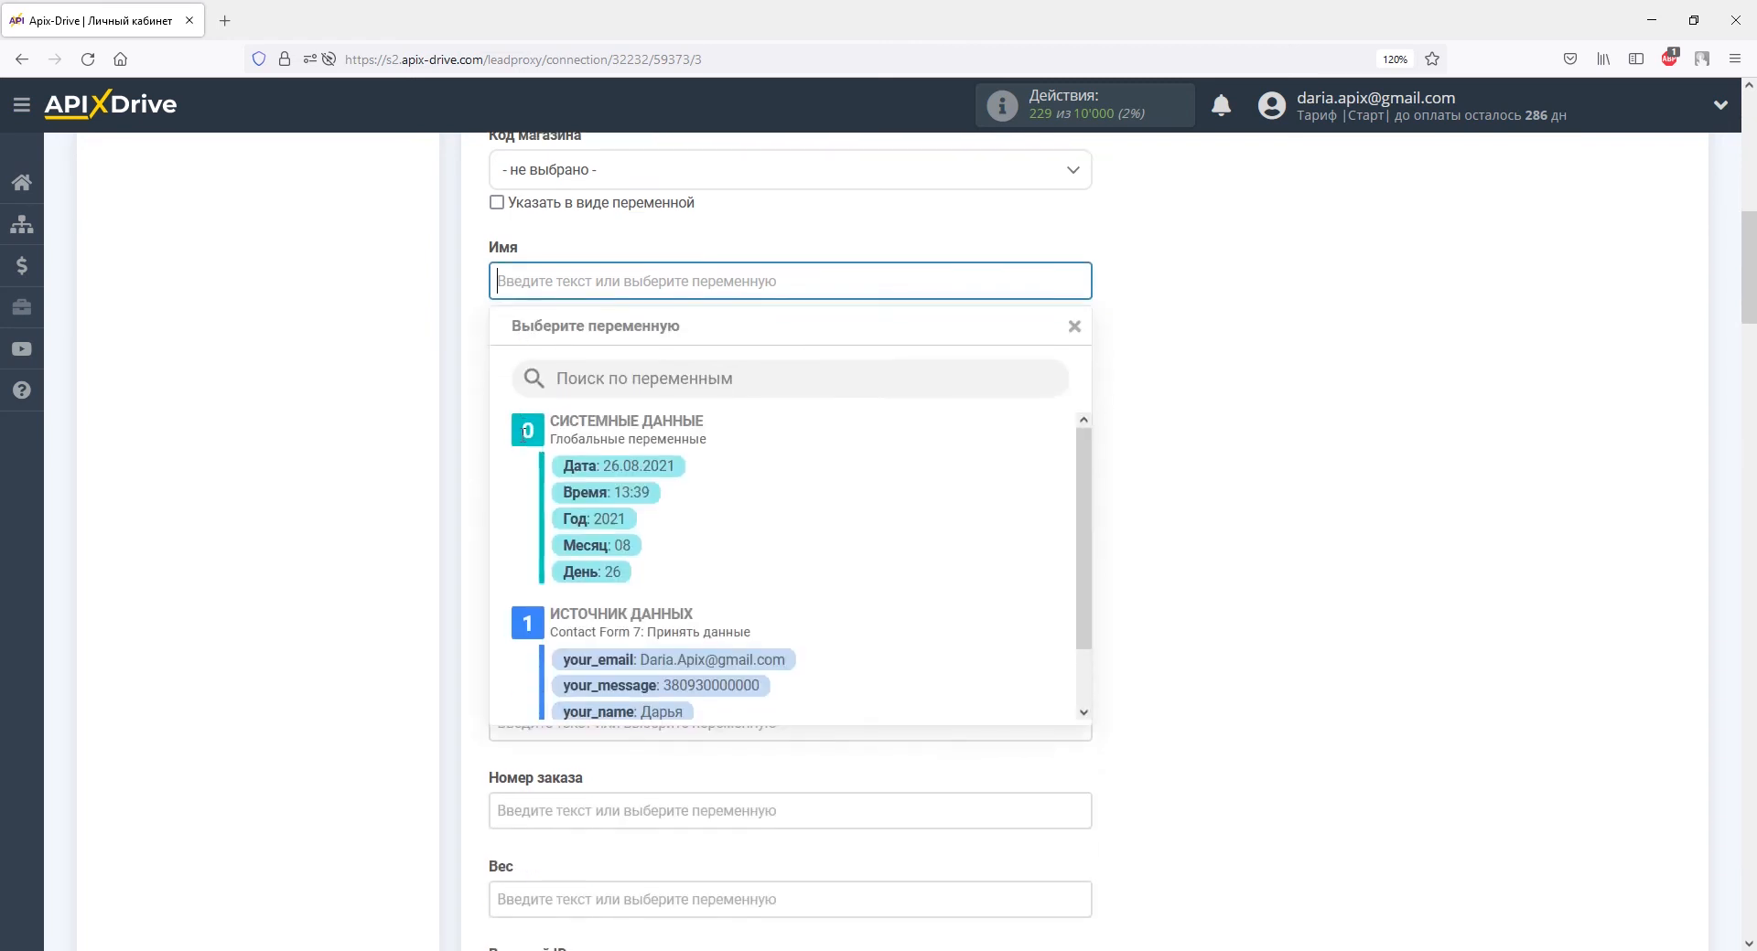
{"action": "left_click", "coordinate": [615, 670]}
{"action": "left_click", "coordinate": [616, 502]}
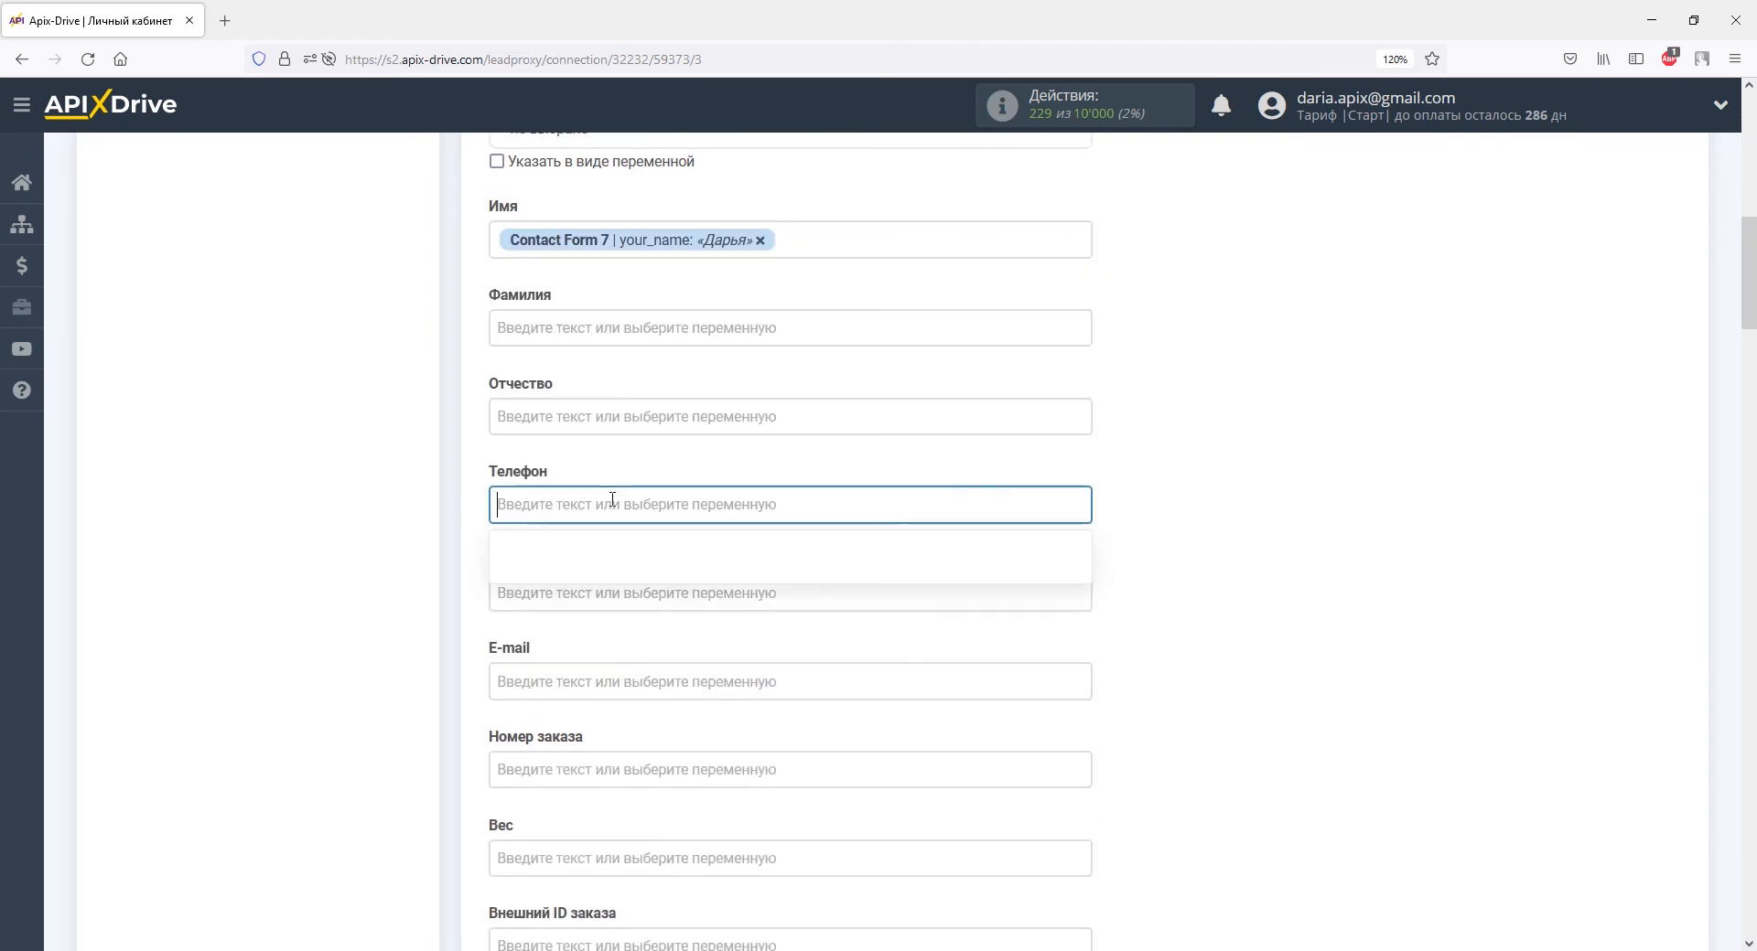
{"action": "left_click", "coordinate": [640, 645]}
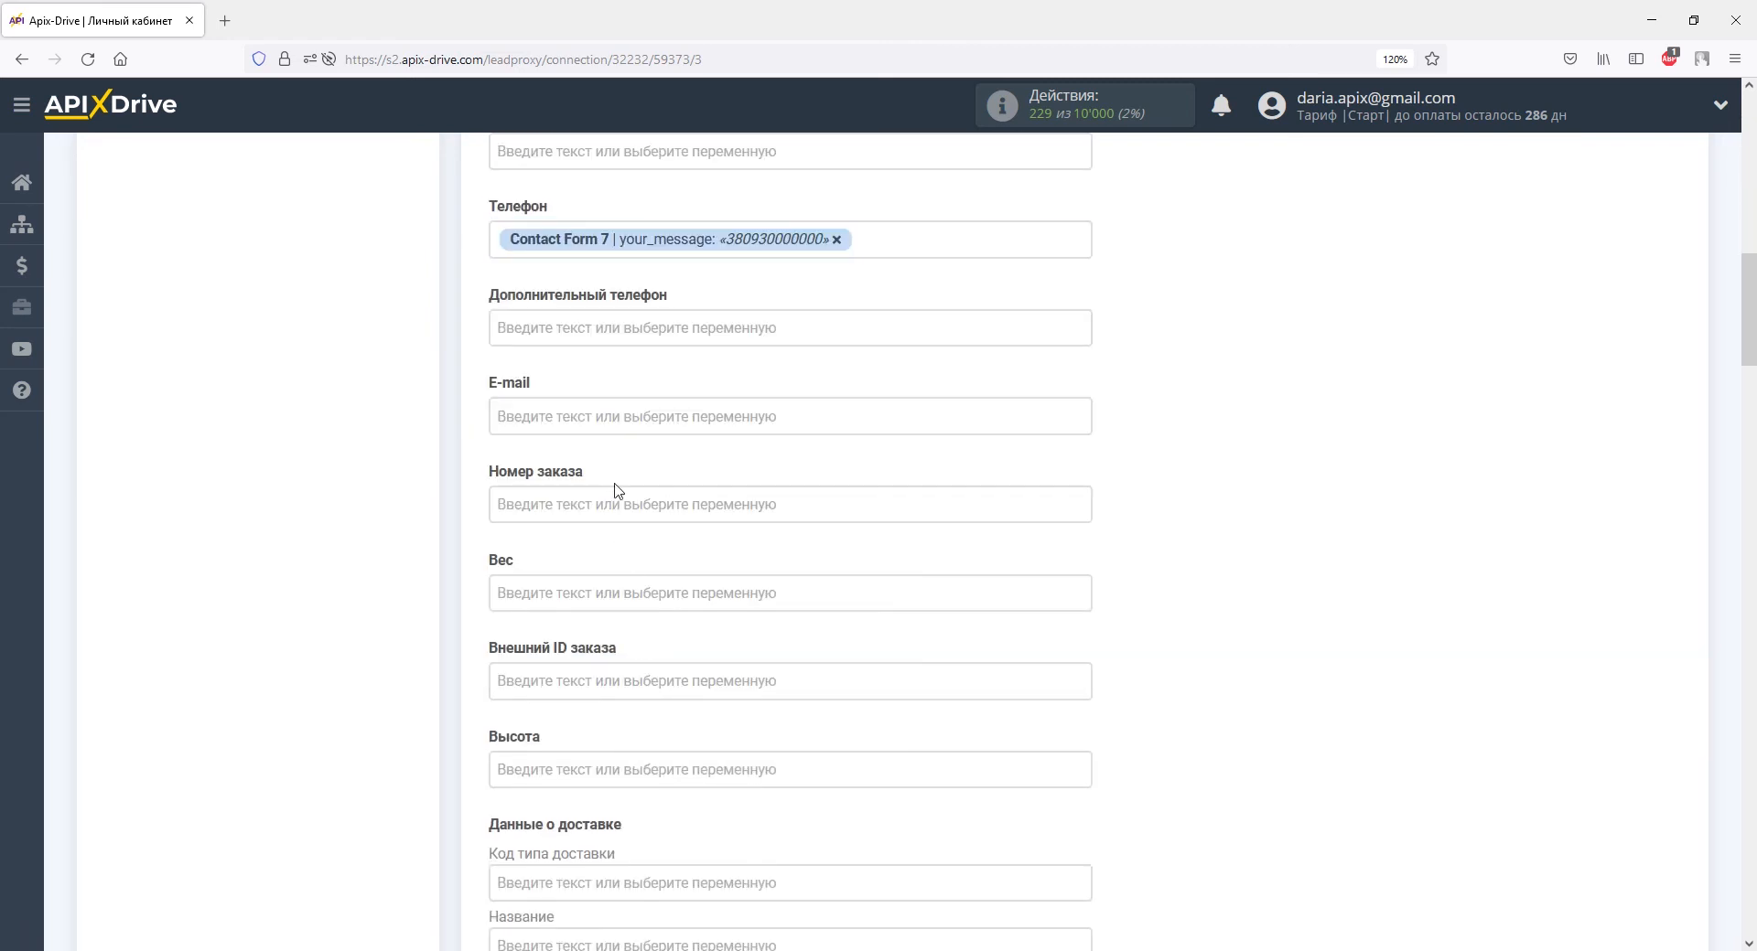
{"action": "left_click", "coordinate": [616, 419]}
{"action": "left_click", "coordinate": [645, 616]}
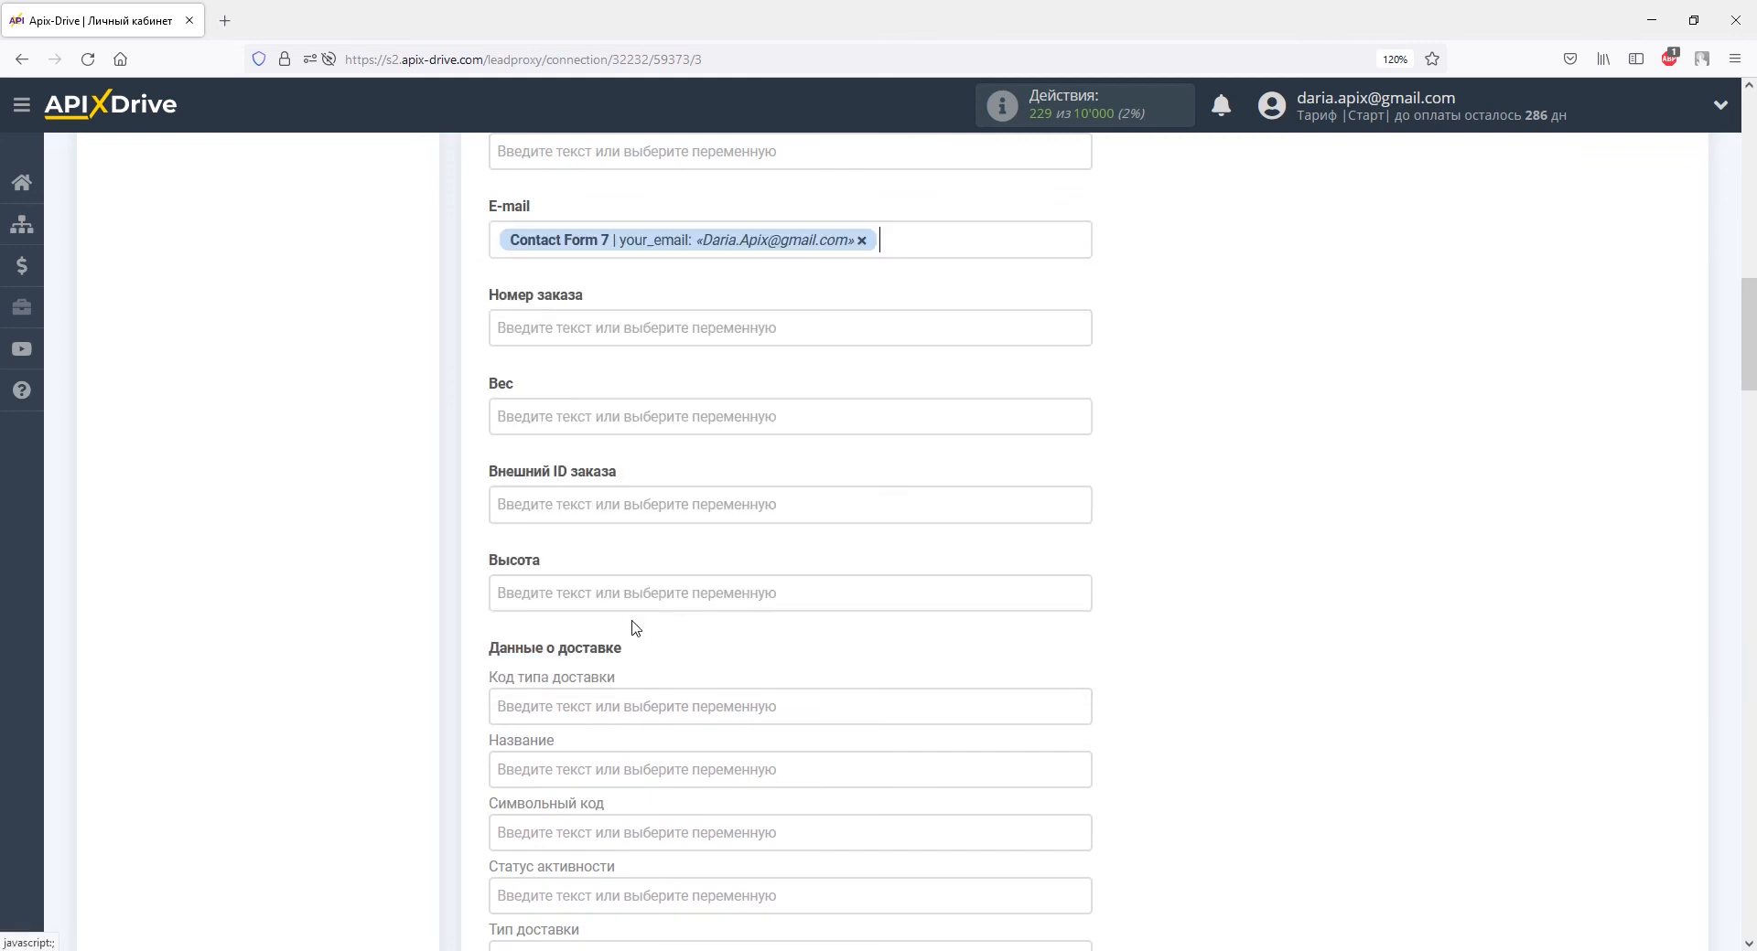
{"action": "scroll", "coordinate": [633, 626], "scroll_direction": "down", "scroll_amount": 15}
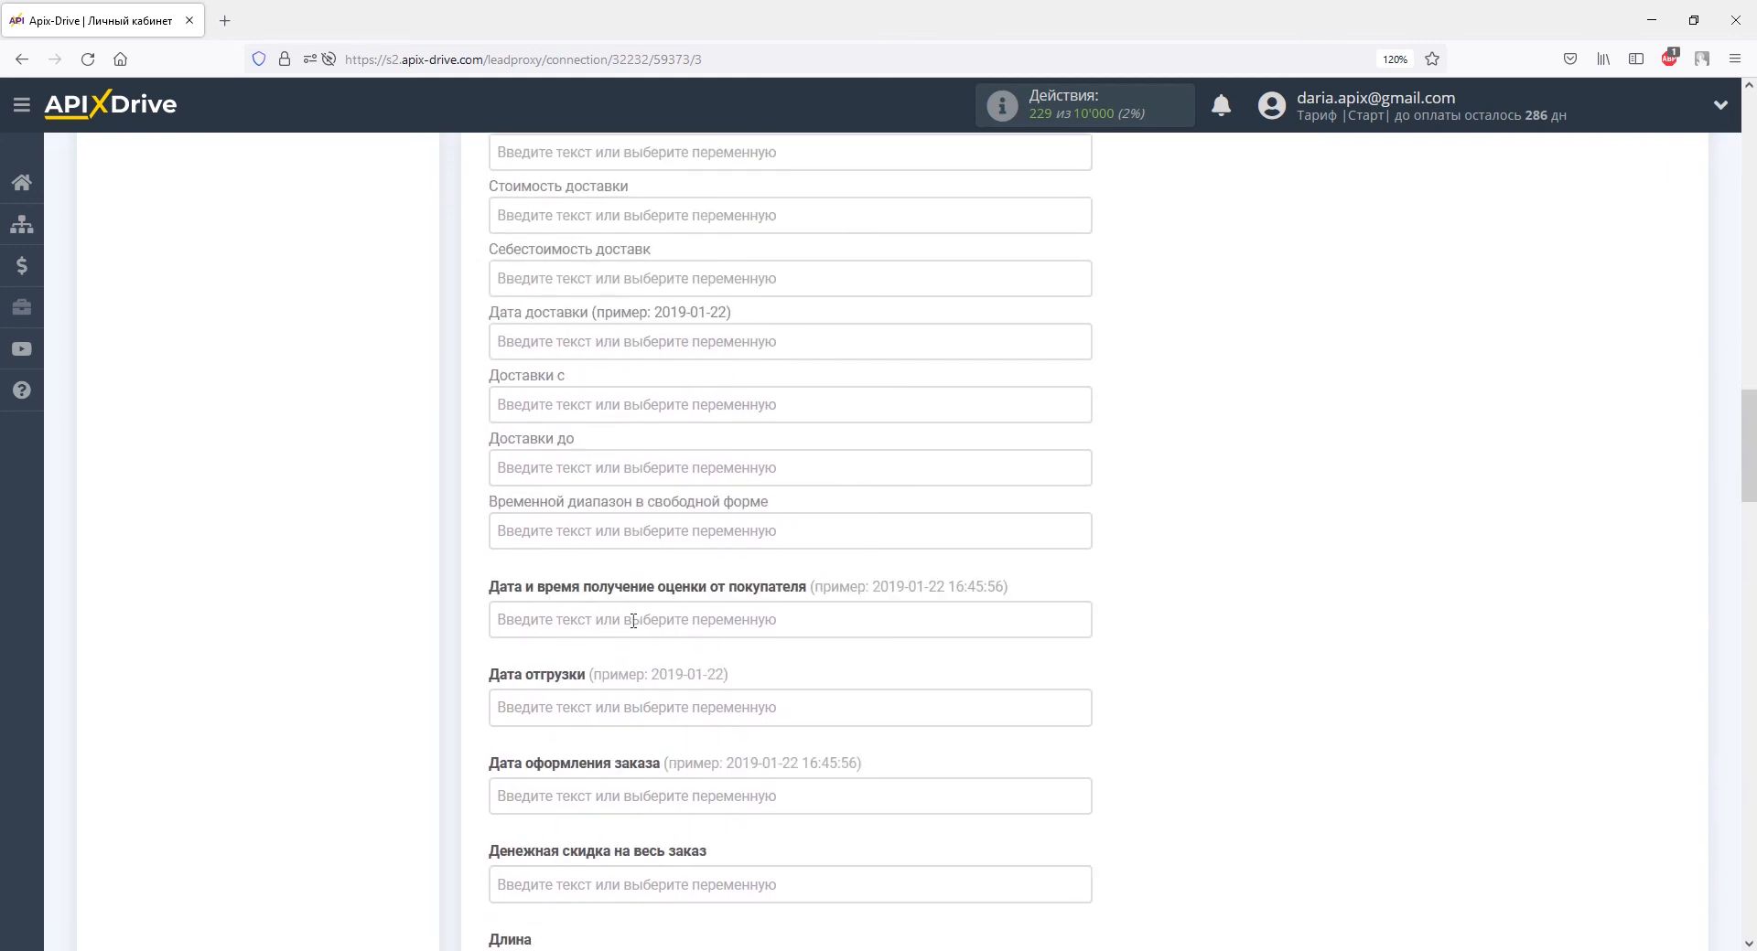
{"action": "scroll", "coordinate": [633, 621], "scroll_direction": "down", "scroll_amount": 1}
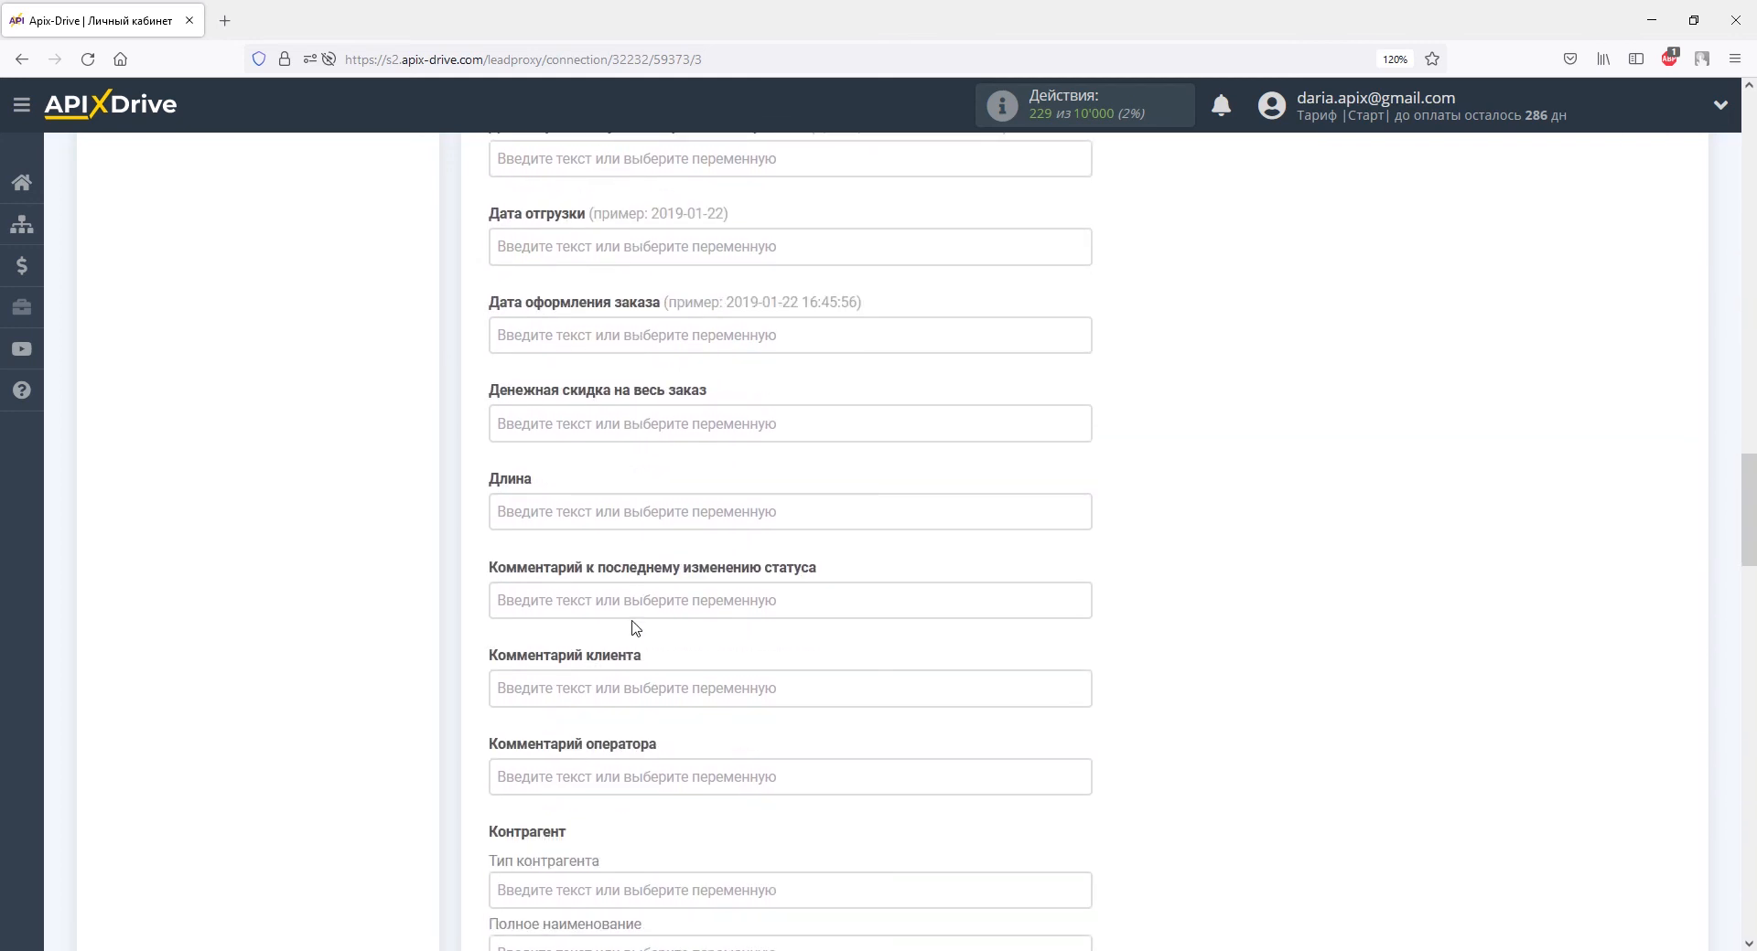
{"action": "left_click", "coordinate": [645, 688]}
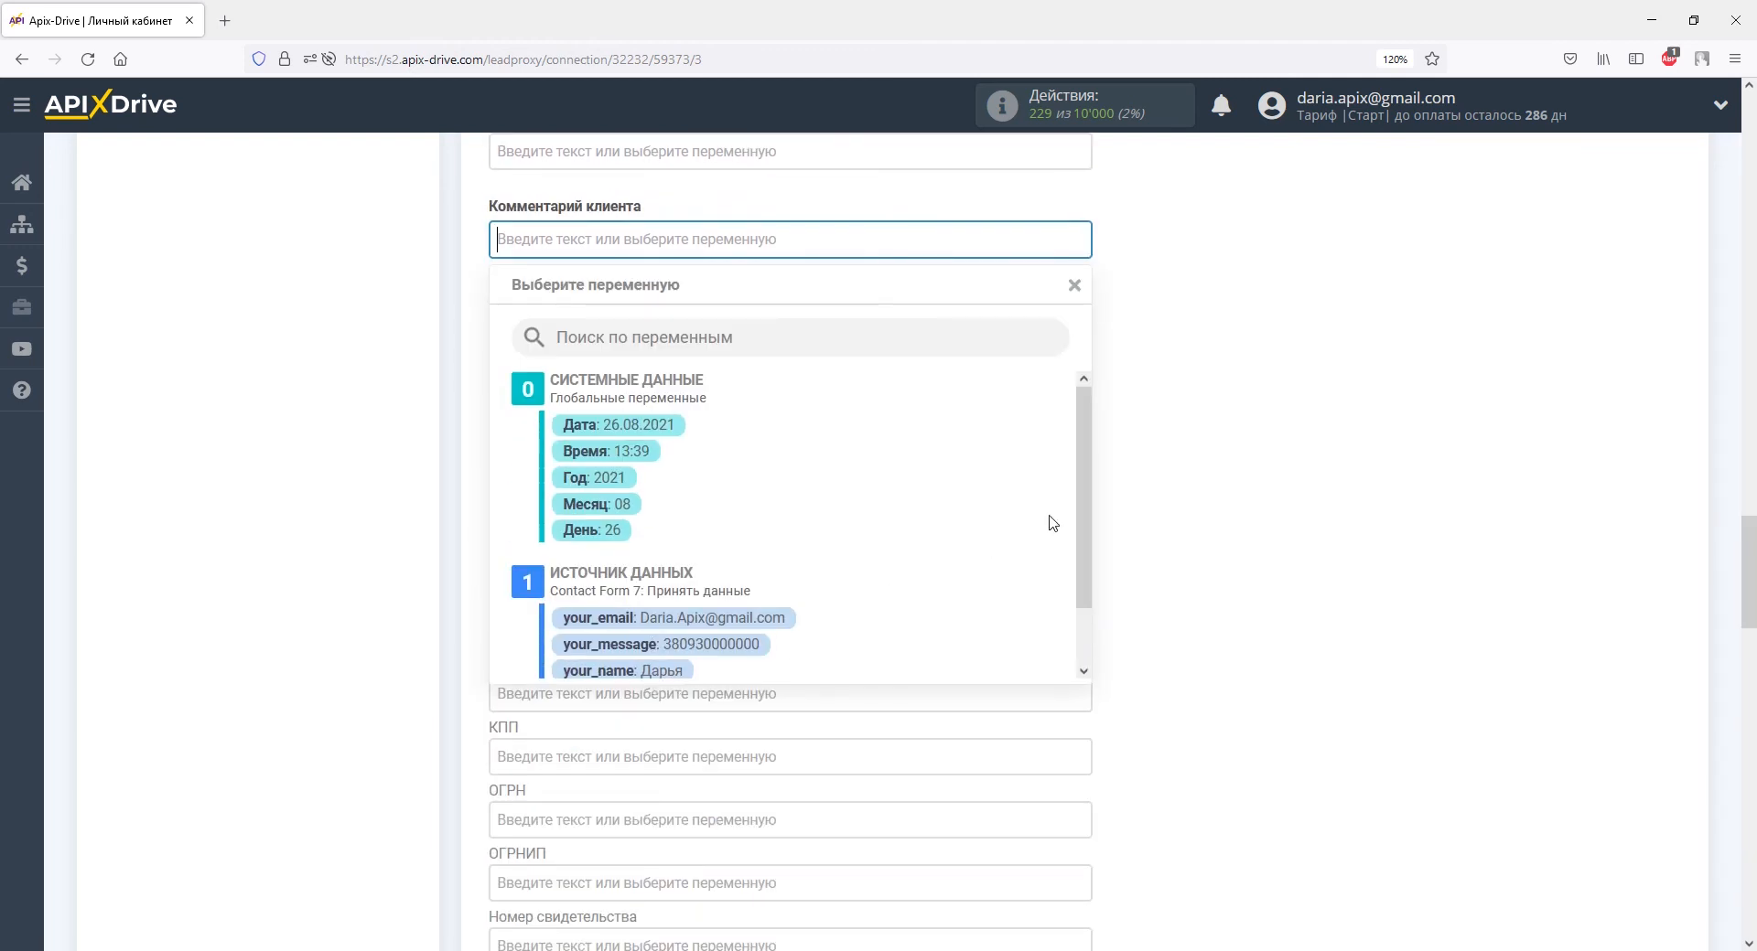
Fill Комментарий клиента with 'Обращение через Contact Form 7:' followed by the your_subject variable.
{"action": "scroll", "coordinate": [1052, 523], "scroll_direction": "down", "scroll_amount": 3}
{"action": "left_click", "coordinate": [839, 628]}
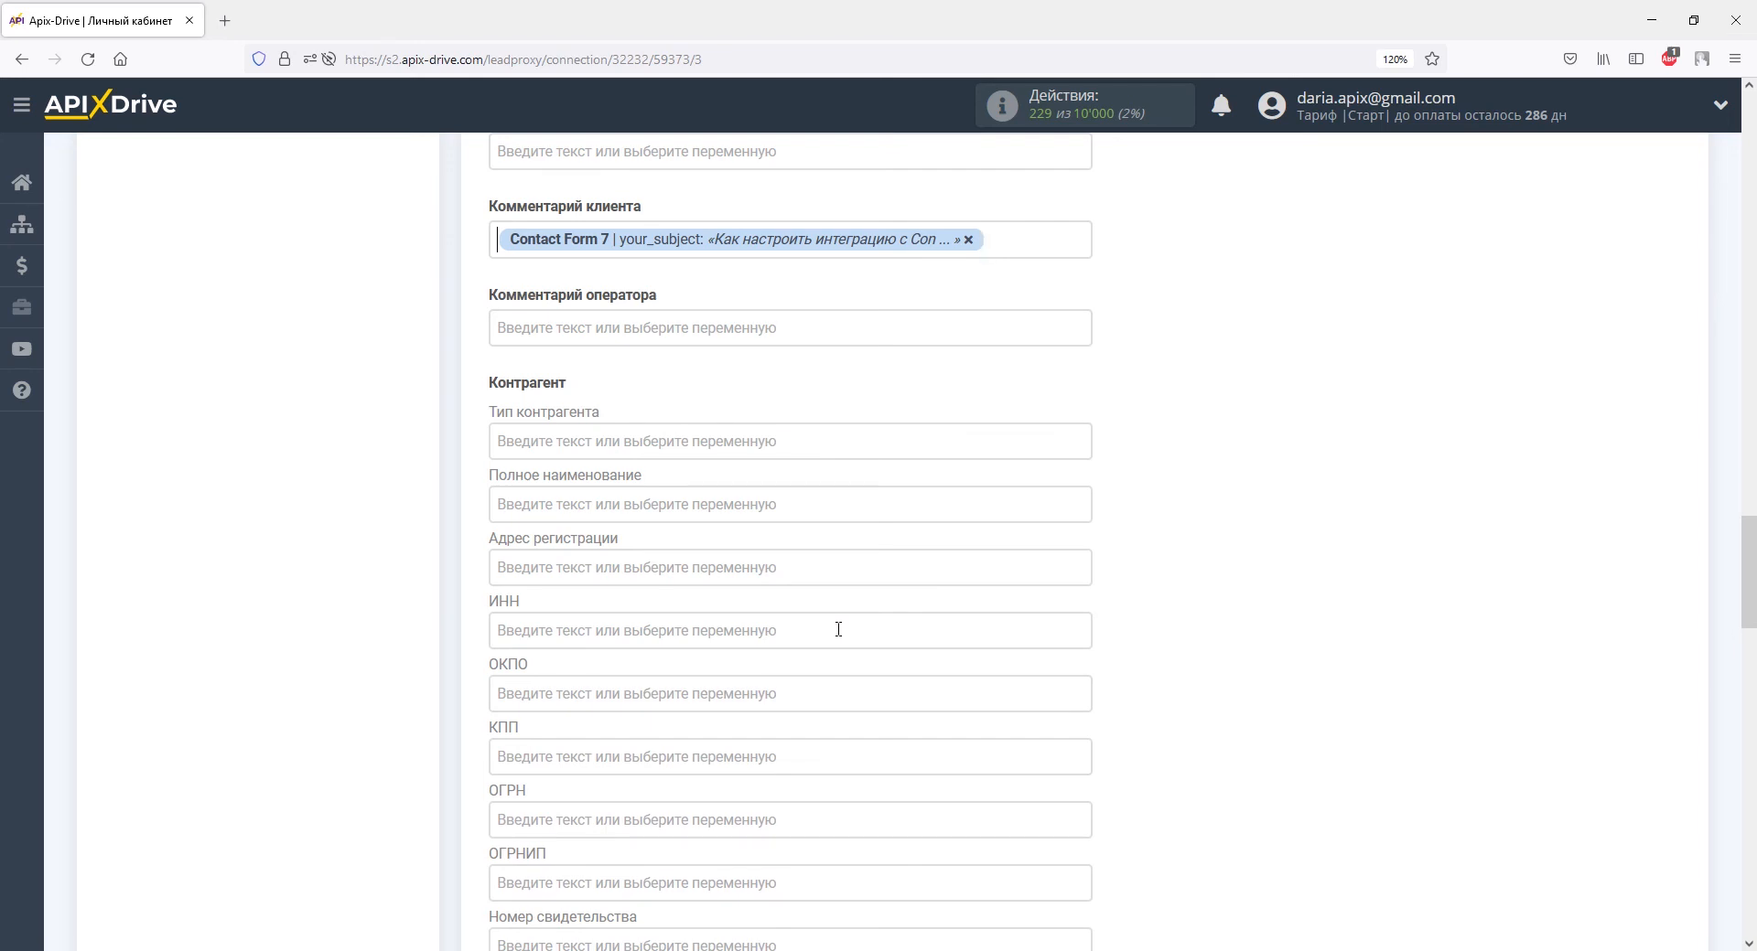
{"action": "type", "text": "Обращение "}
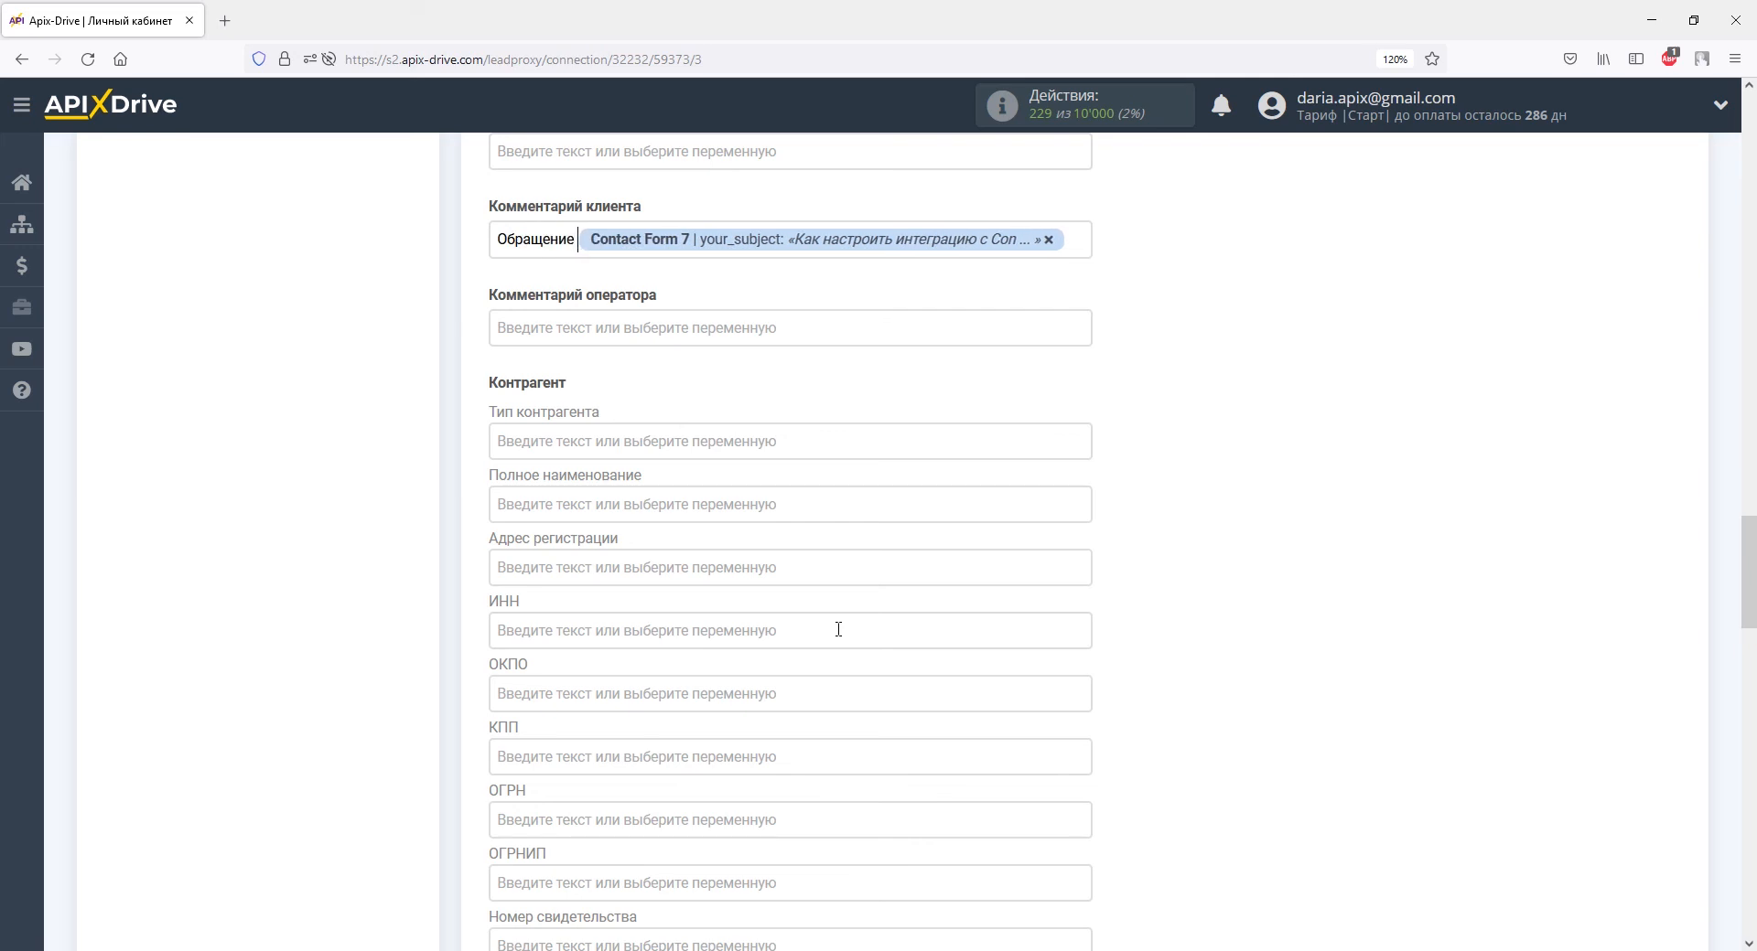
{"action": "type", "text": "через Co"}
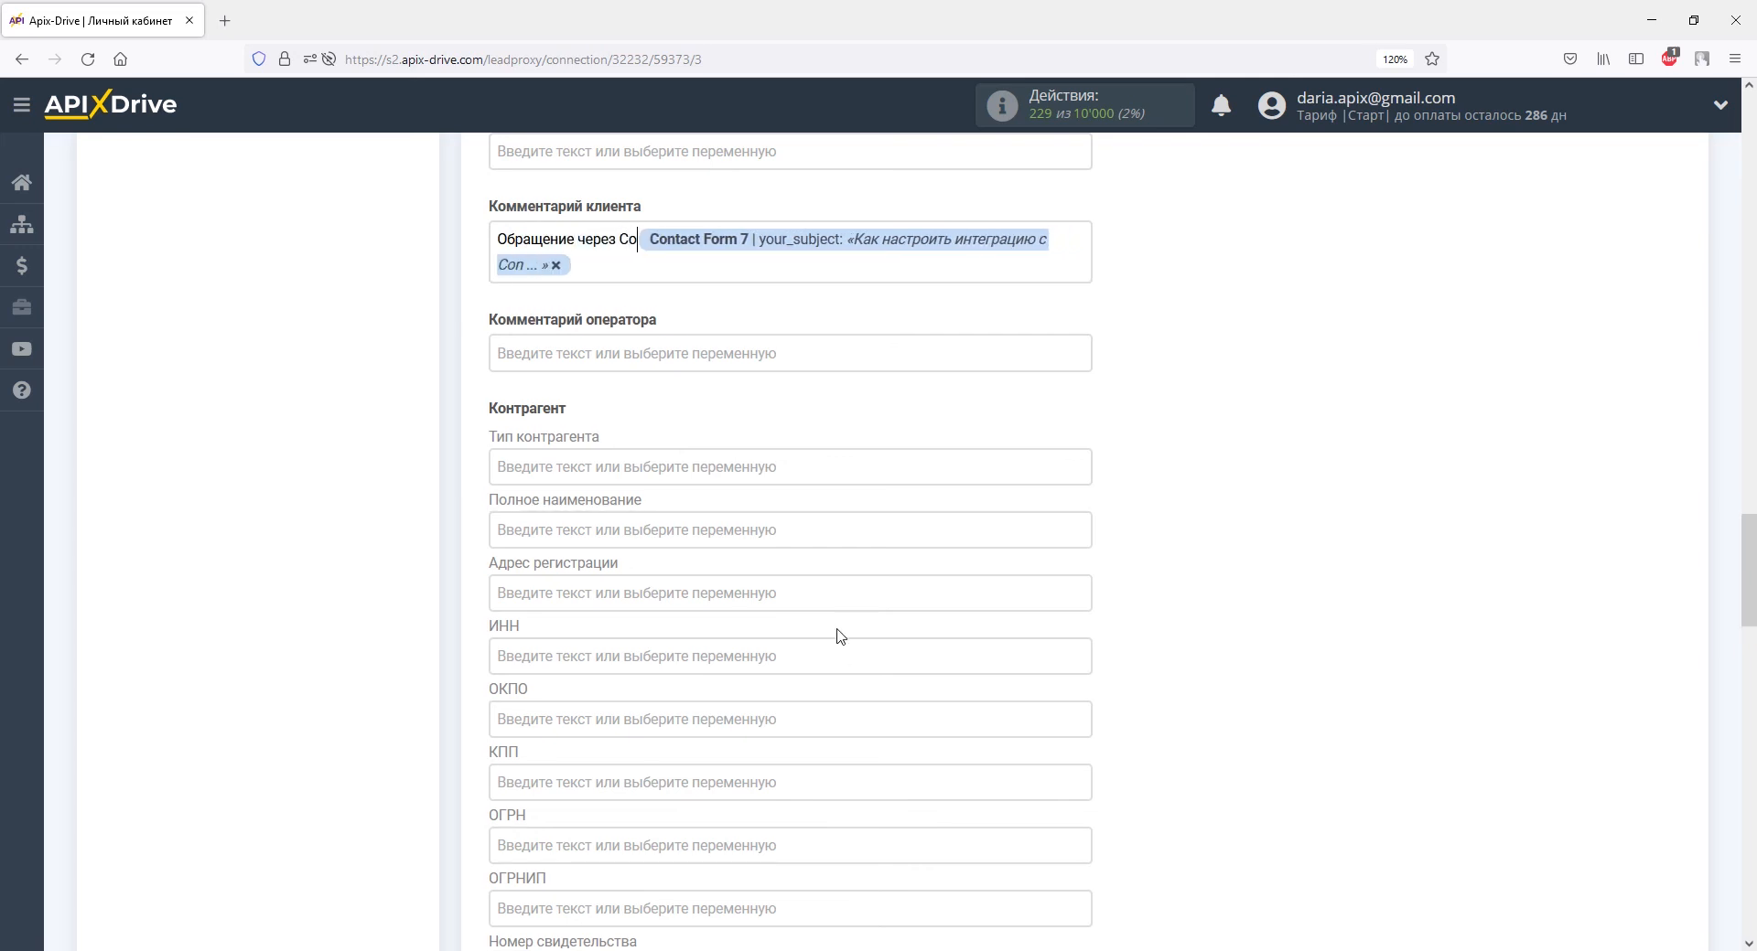
{"action": "type", "text": "ntact Fo"}
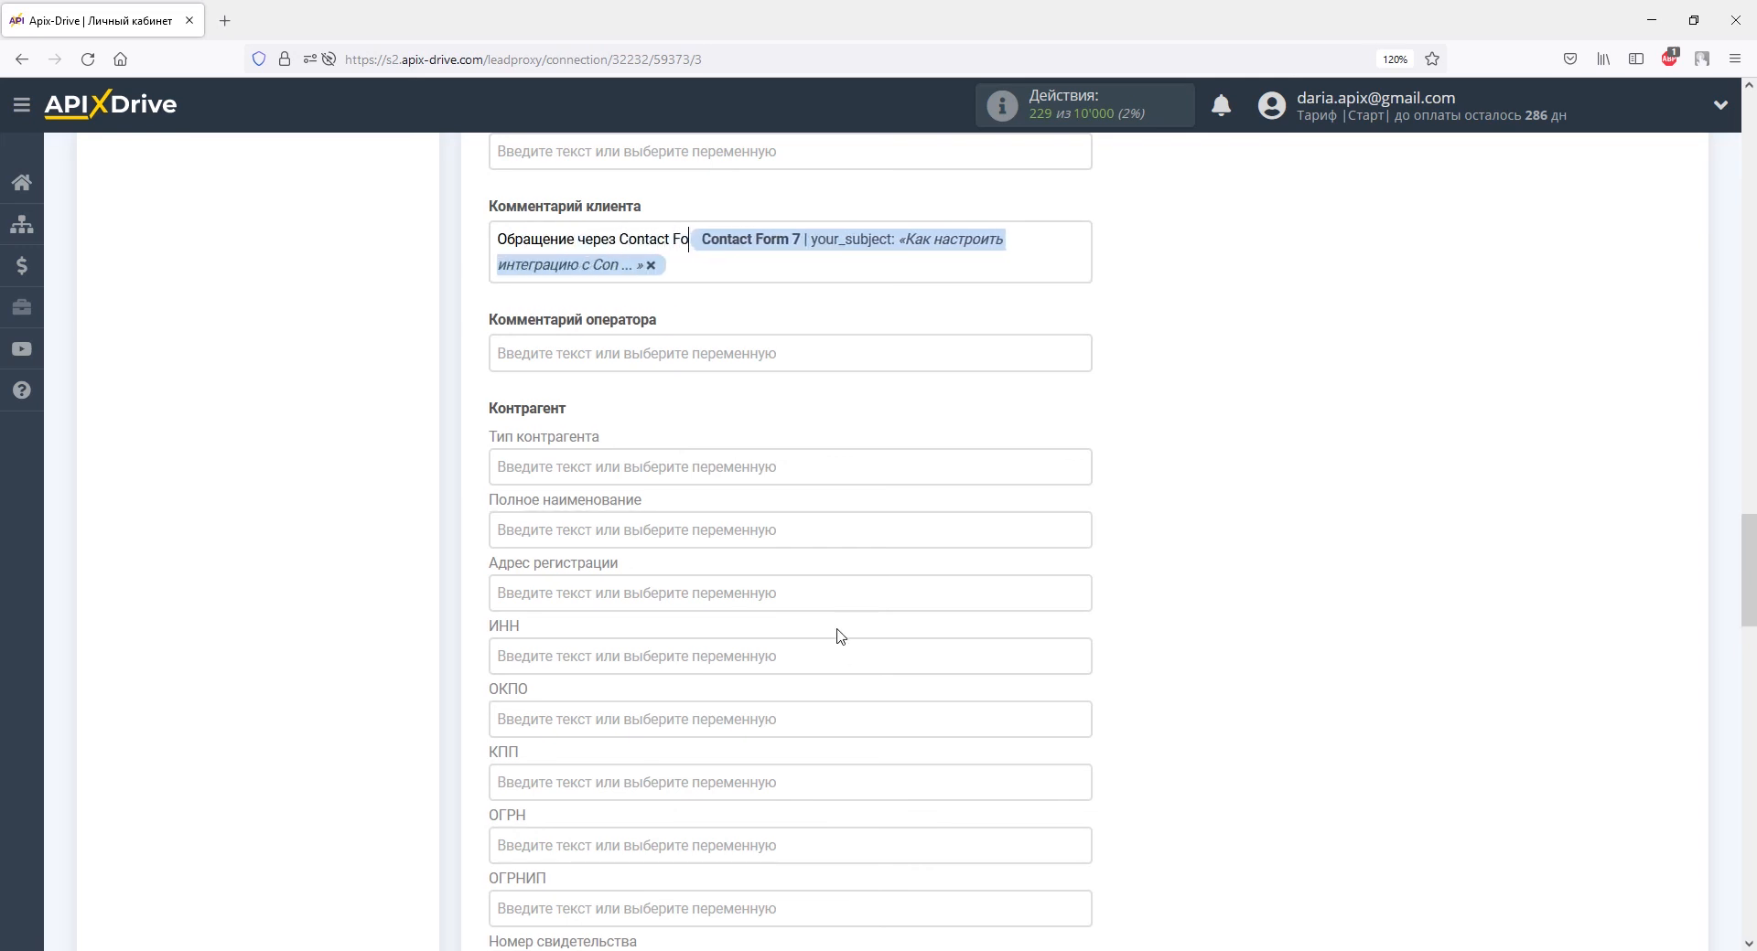
{"action": "type", "text": "rm 7:"}
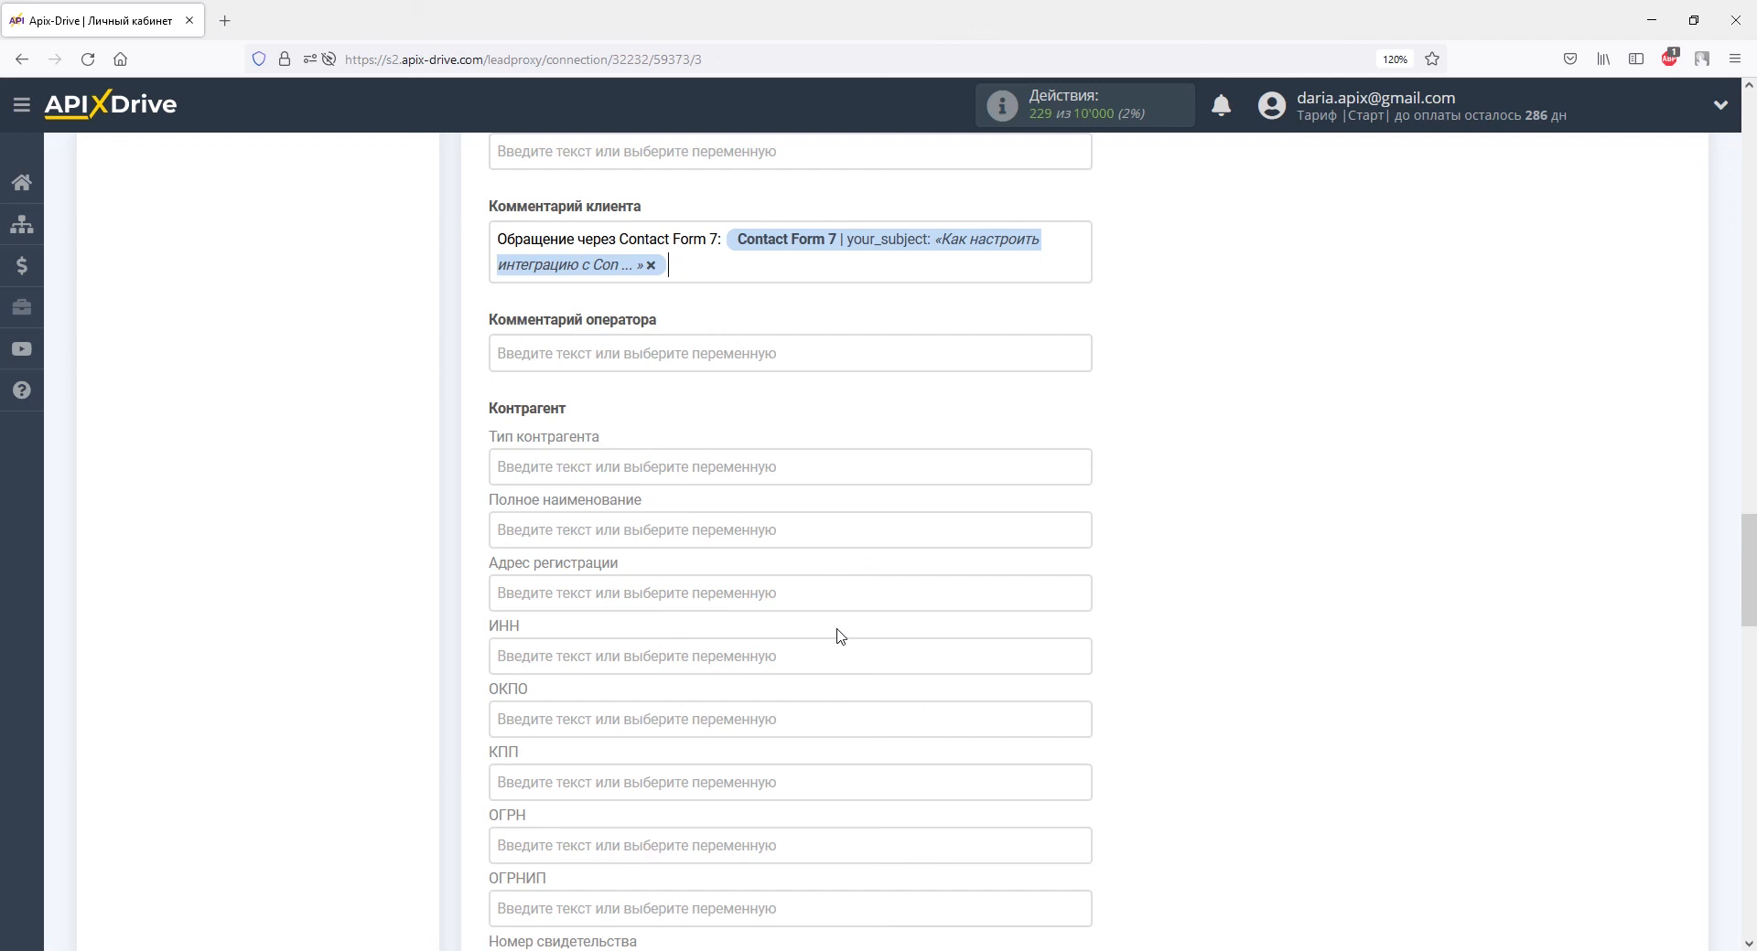
{"action": "scroll", "coordinate": [840, 635], "scroll_direction": "down", "scroll_amount": 20}
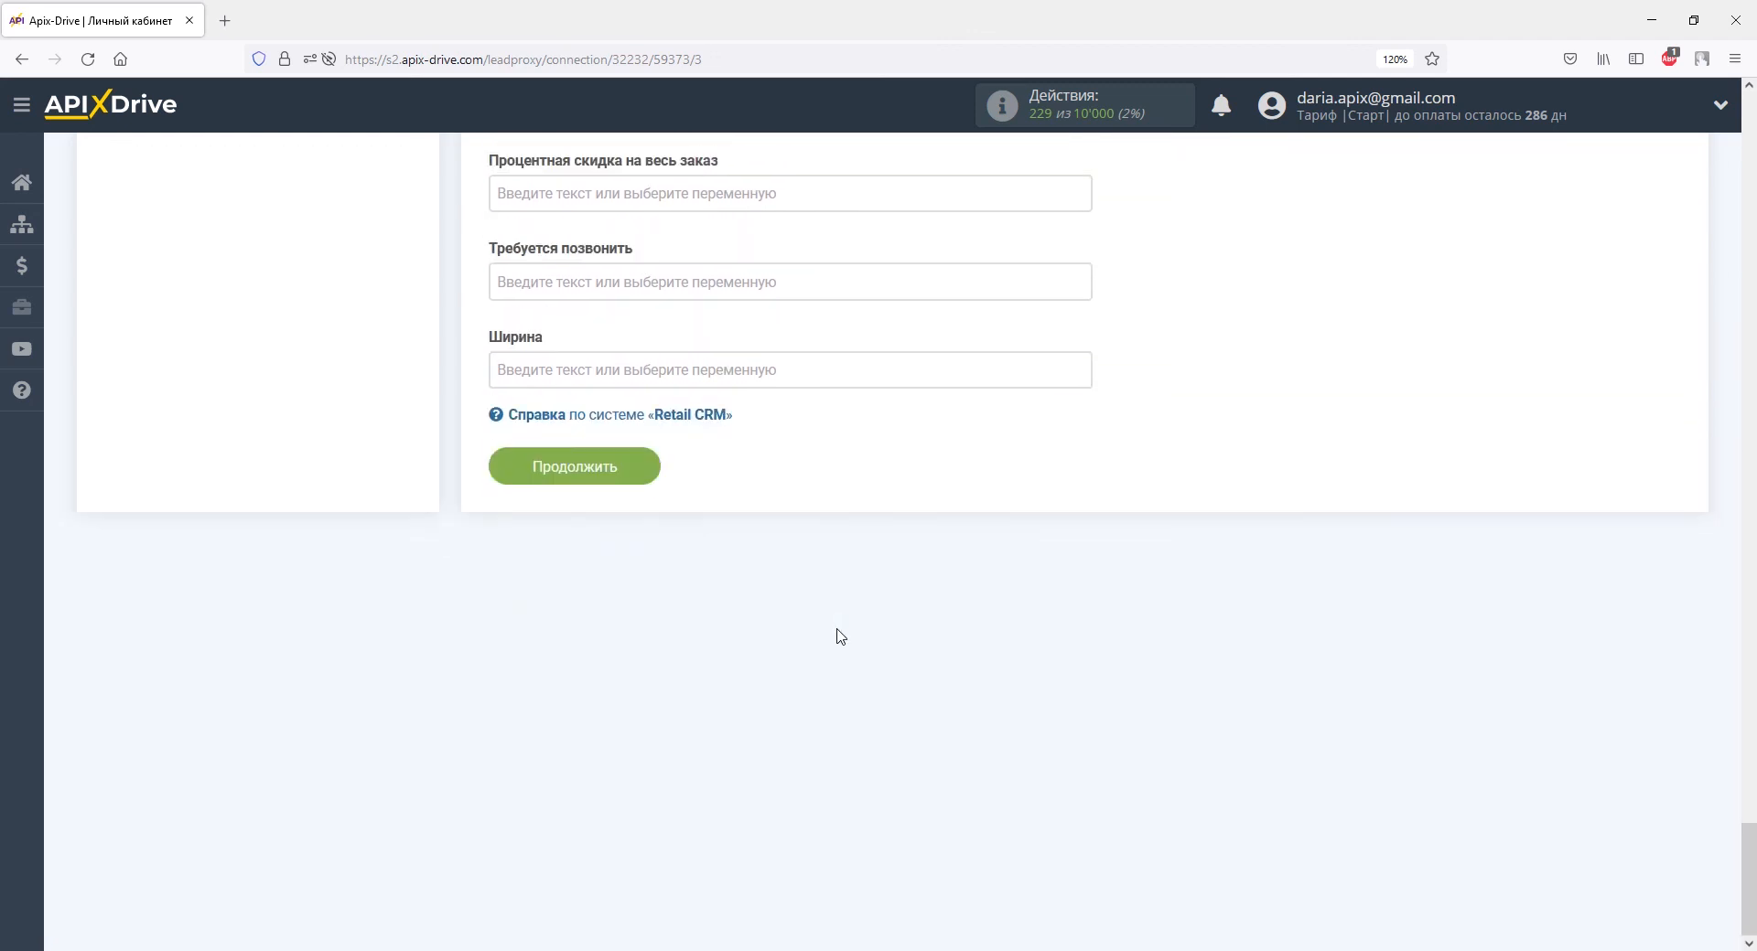
Save the field mapping, review the test preview and send the test order to Retail CRM.
{"action": "left_click", "coordinate": [618, 466]}
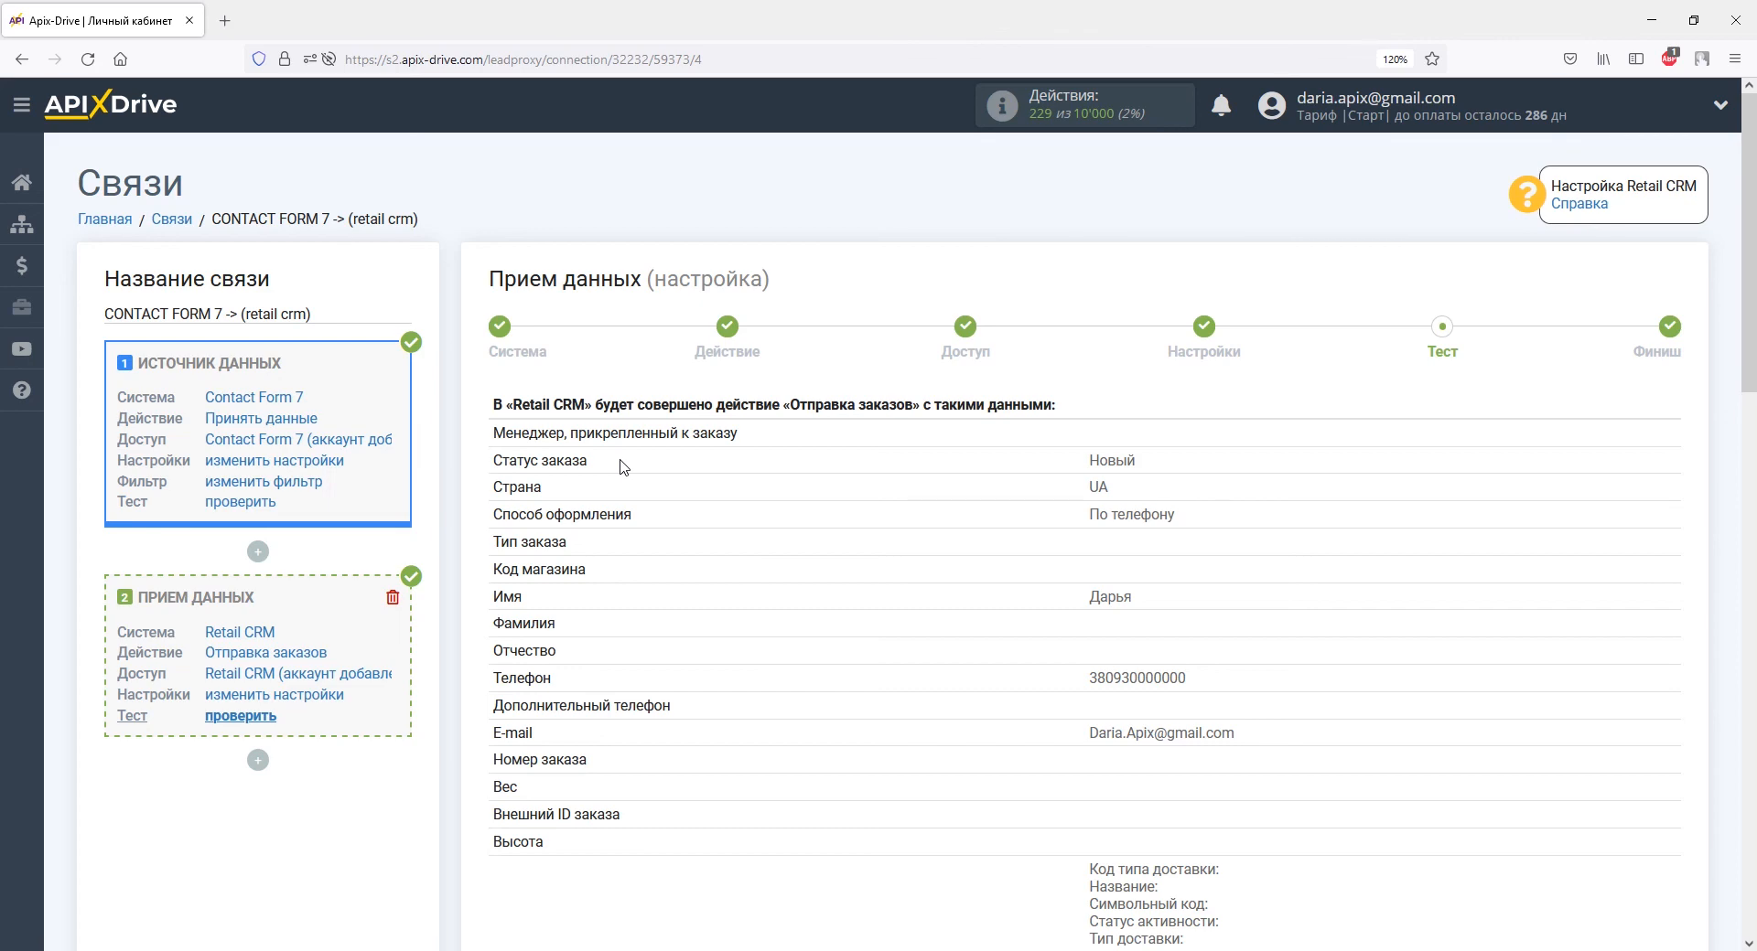
{"action": "scroll", "coordinate": [620, 467], "scroll_direction": "down", "scroll_amount": 15}
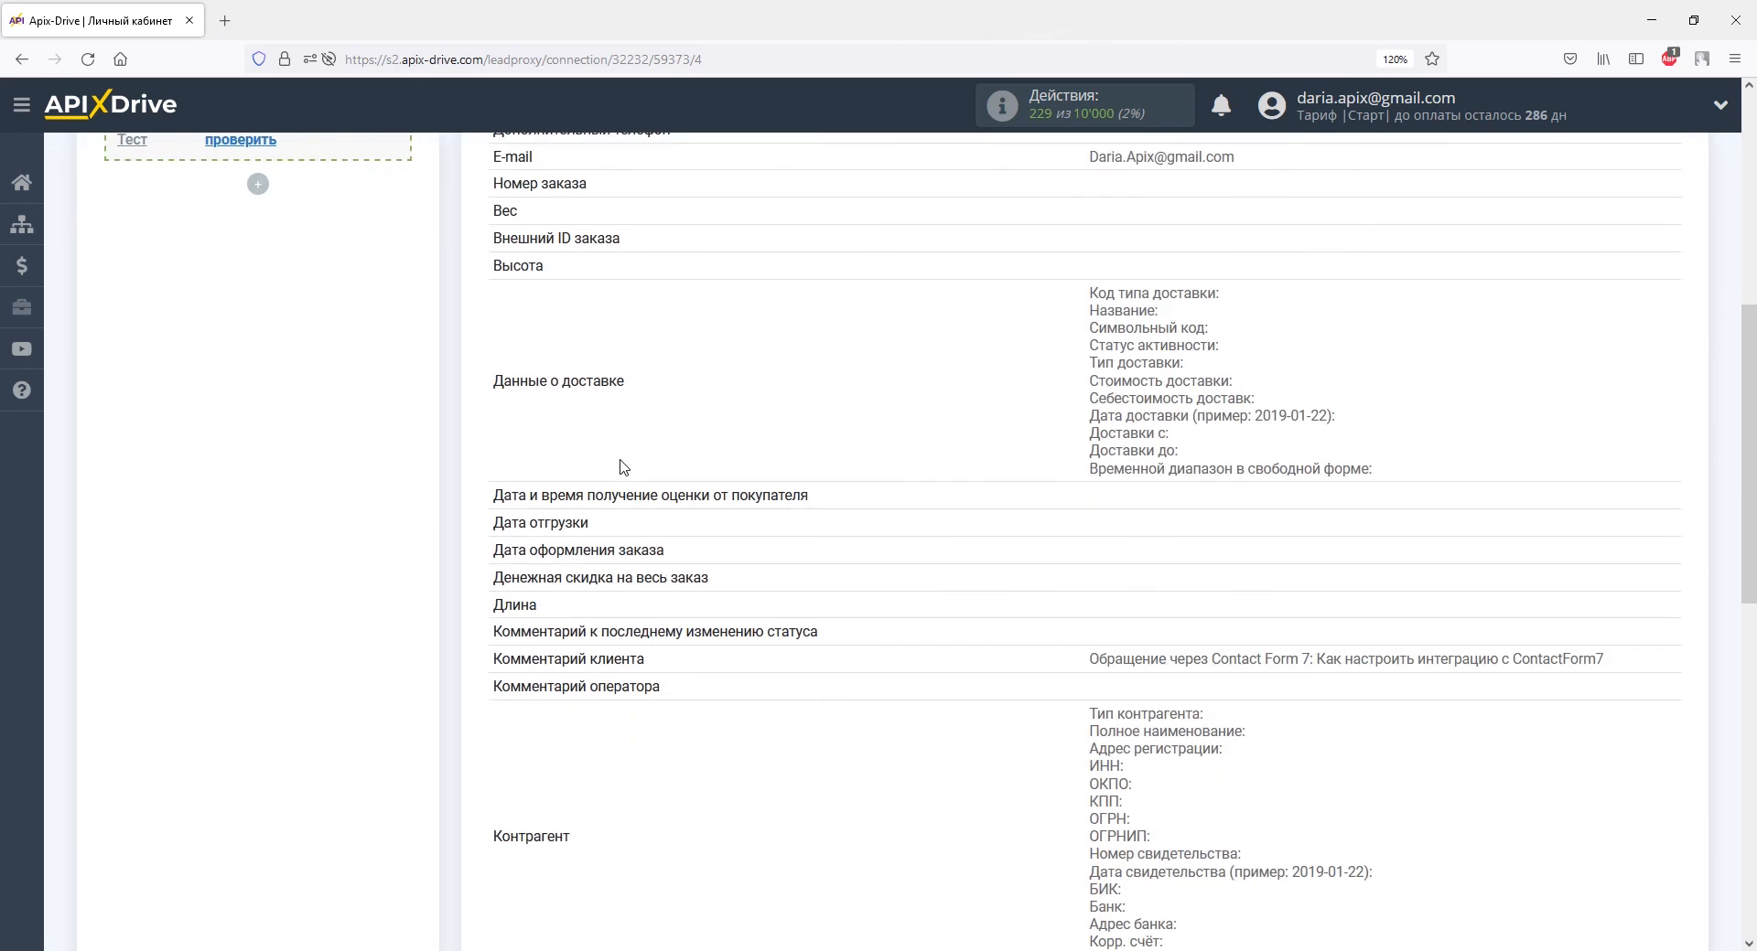
{"action": "left_click", "coordinate": [839, 560]}
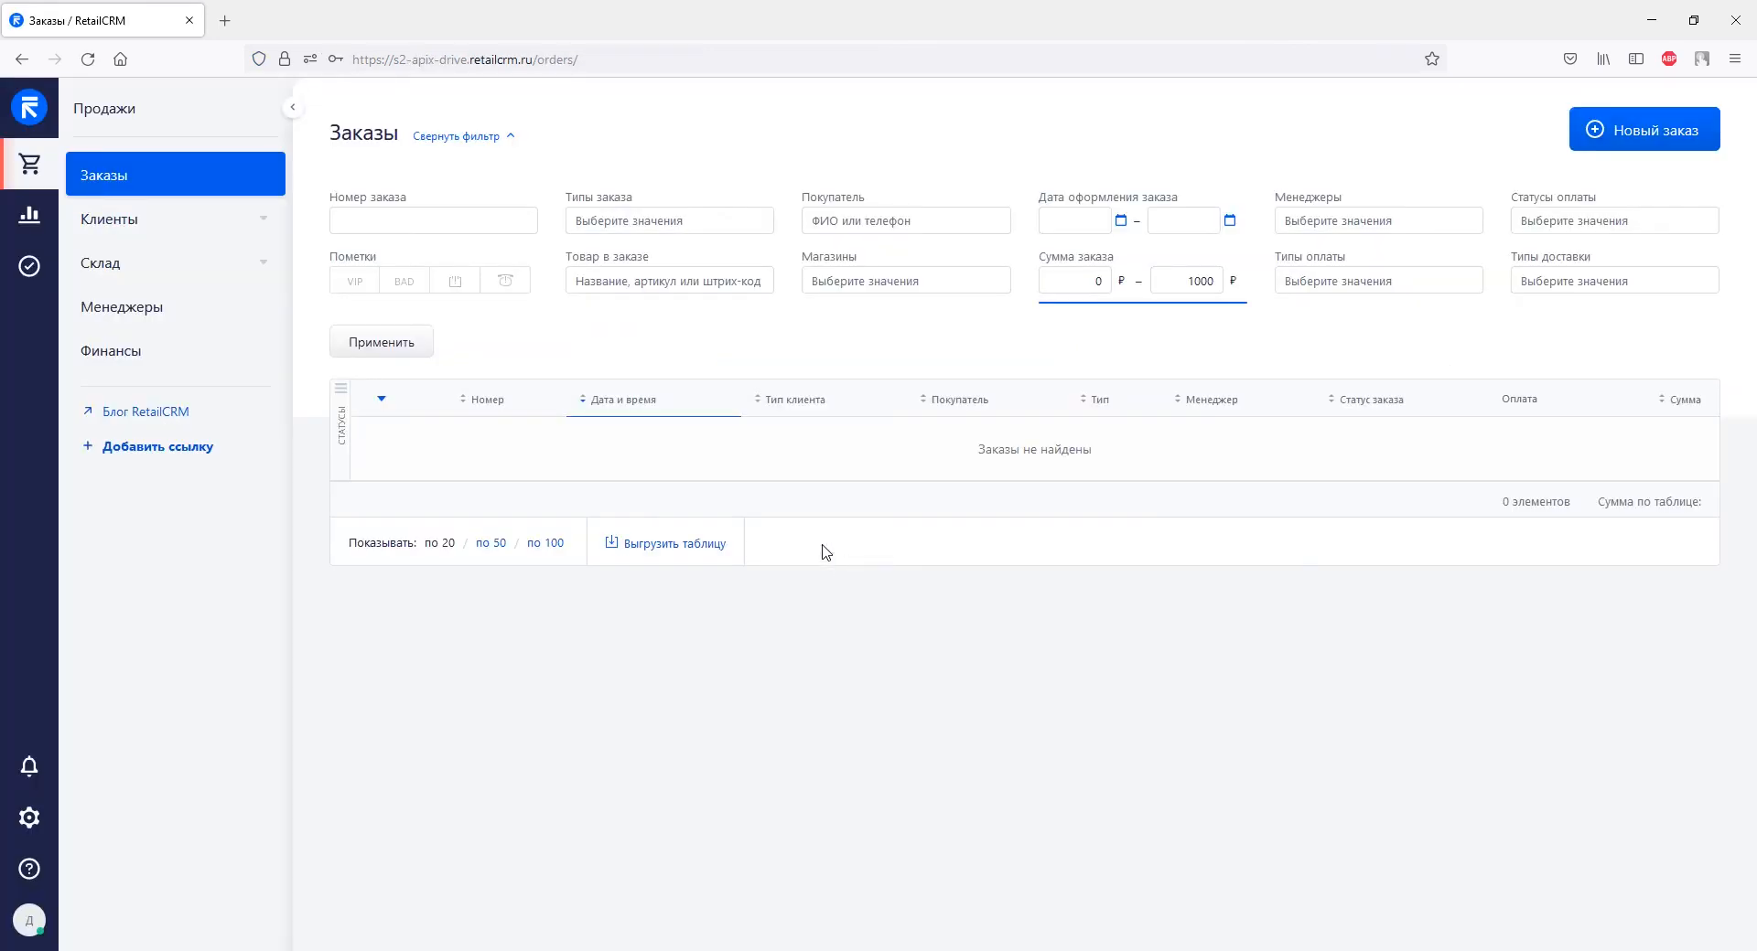
Reload RetailCRM orders and check test order 80A's details, then return to ApiX-Drive.
{"action": "left_click", "coordinate": [89, 59]}
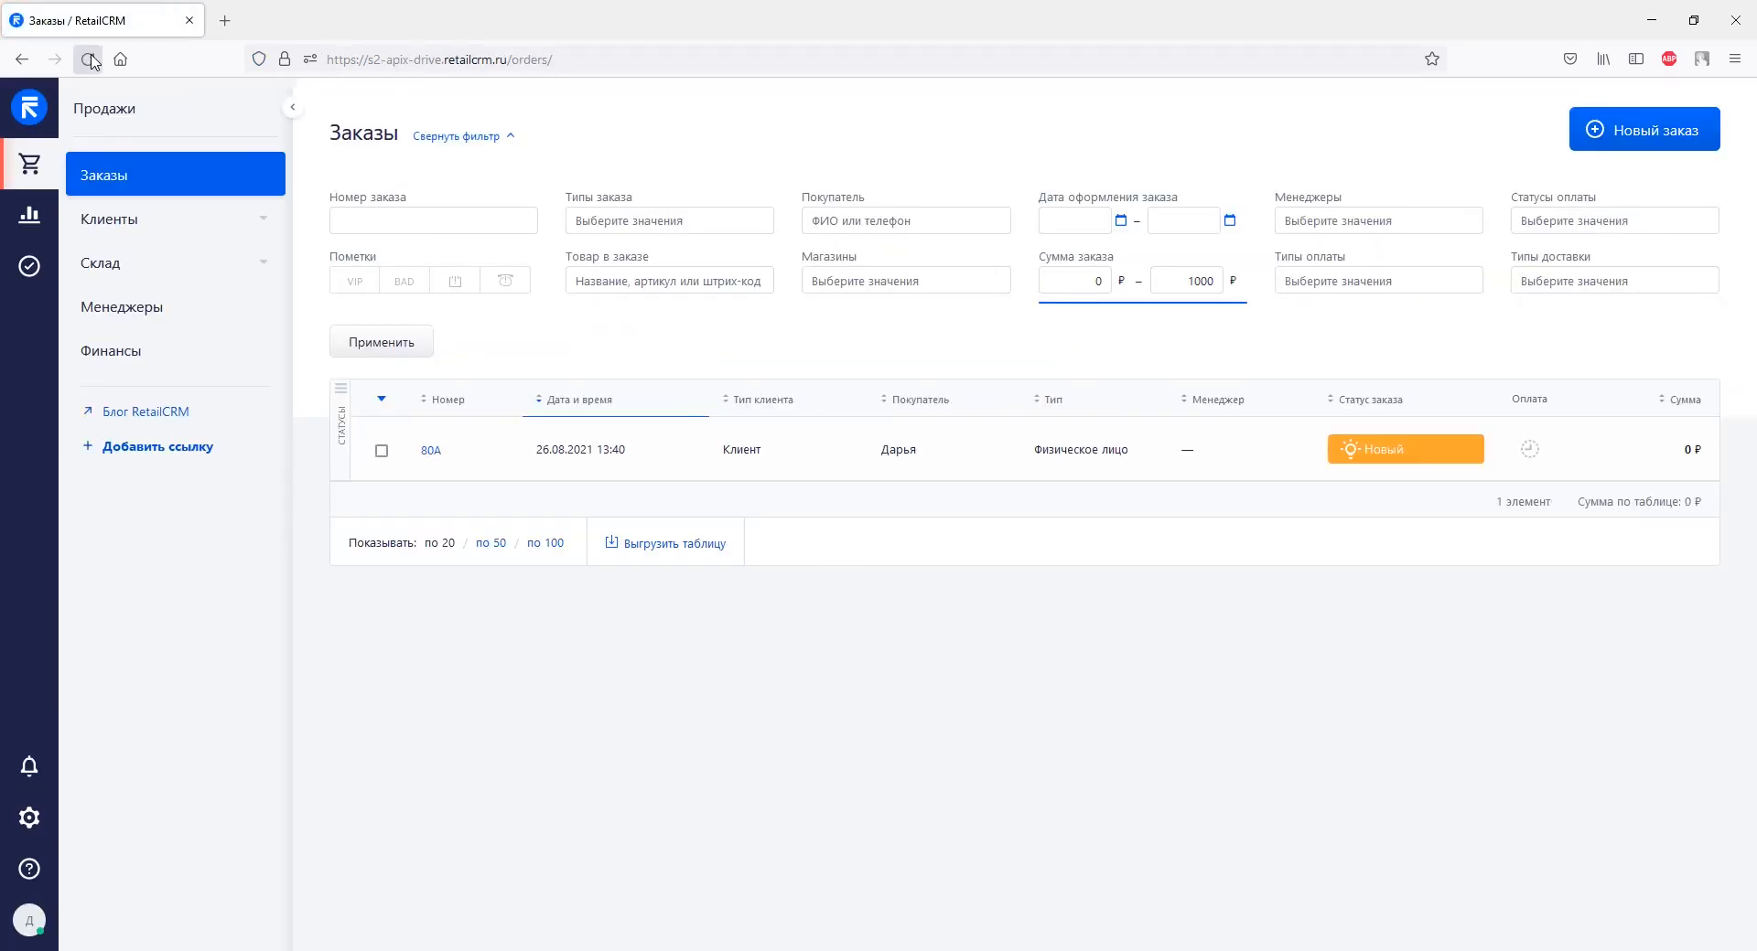
{"action": "left_click", "coordinate": [429, 452]}
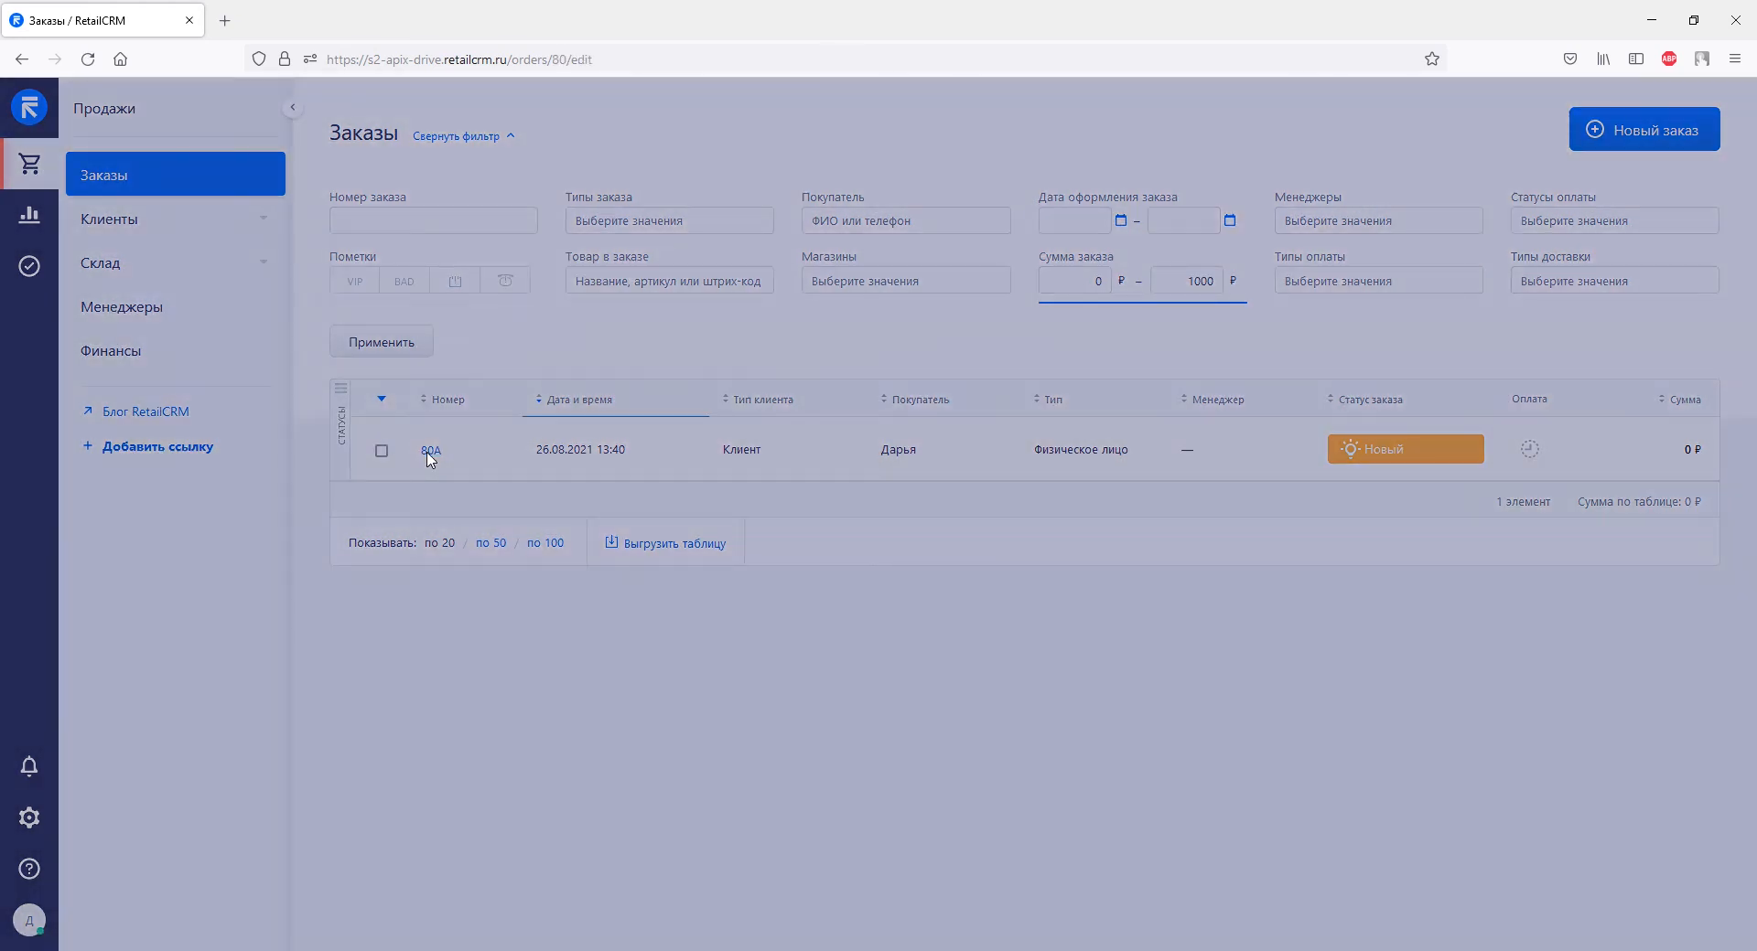
{"action": "scroll", "coordinate": [430, 459], "scroll_direction": "down", "scroll_amount": 4}
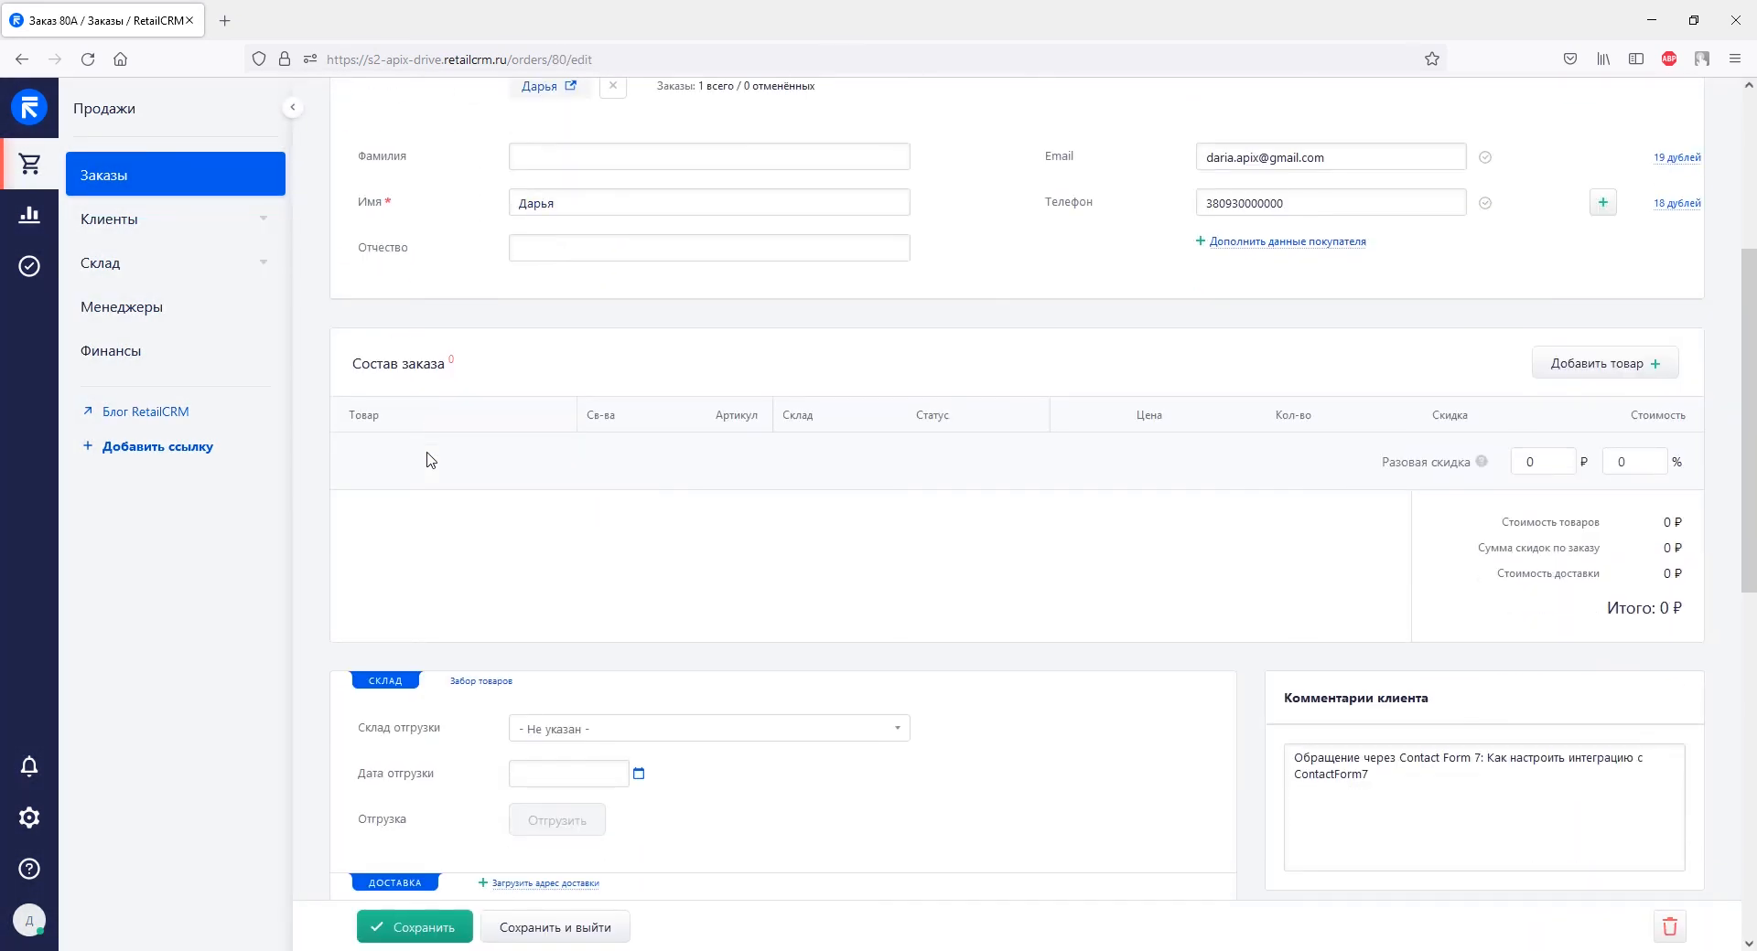
{"action": "scroll", "coordinate": [430, 459], "scroll_direction": "down", "scroll_amount": 4}
{"action": "scroll", "coordinate": [430, 459], "scroll_direction": "down", "scroll_amount": 4}
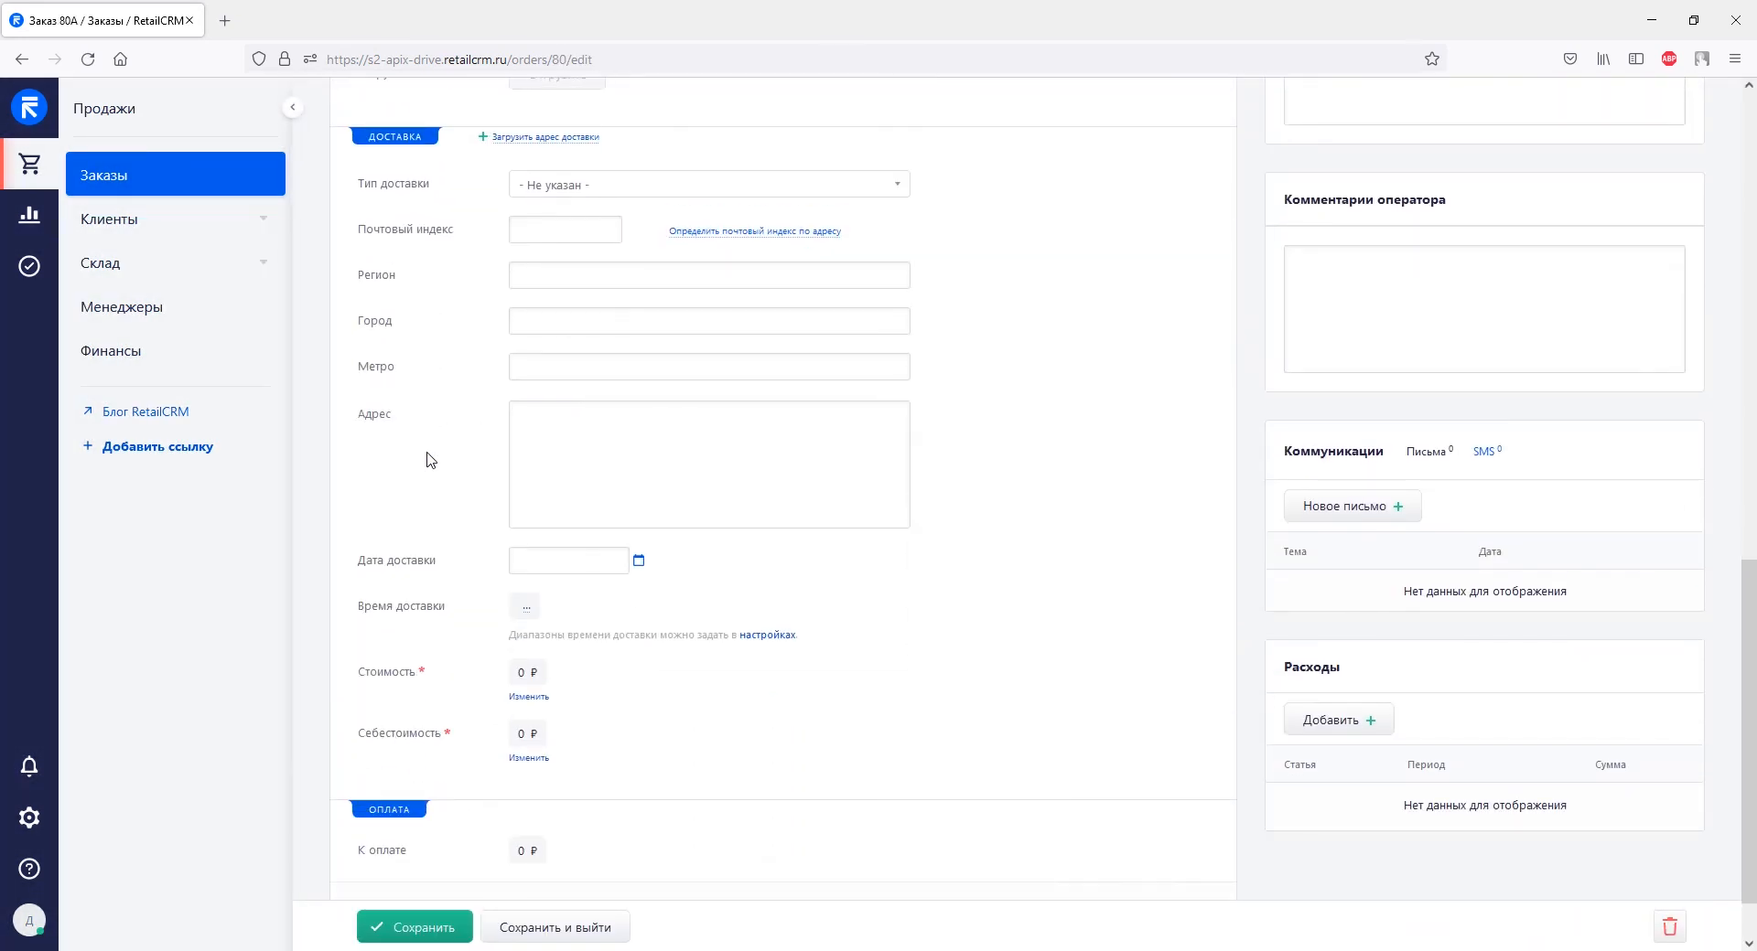
{"action": "scroll", "coordinate": [430, 459], "scroll_direction": "up", "scroll_amount": 6}
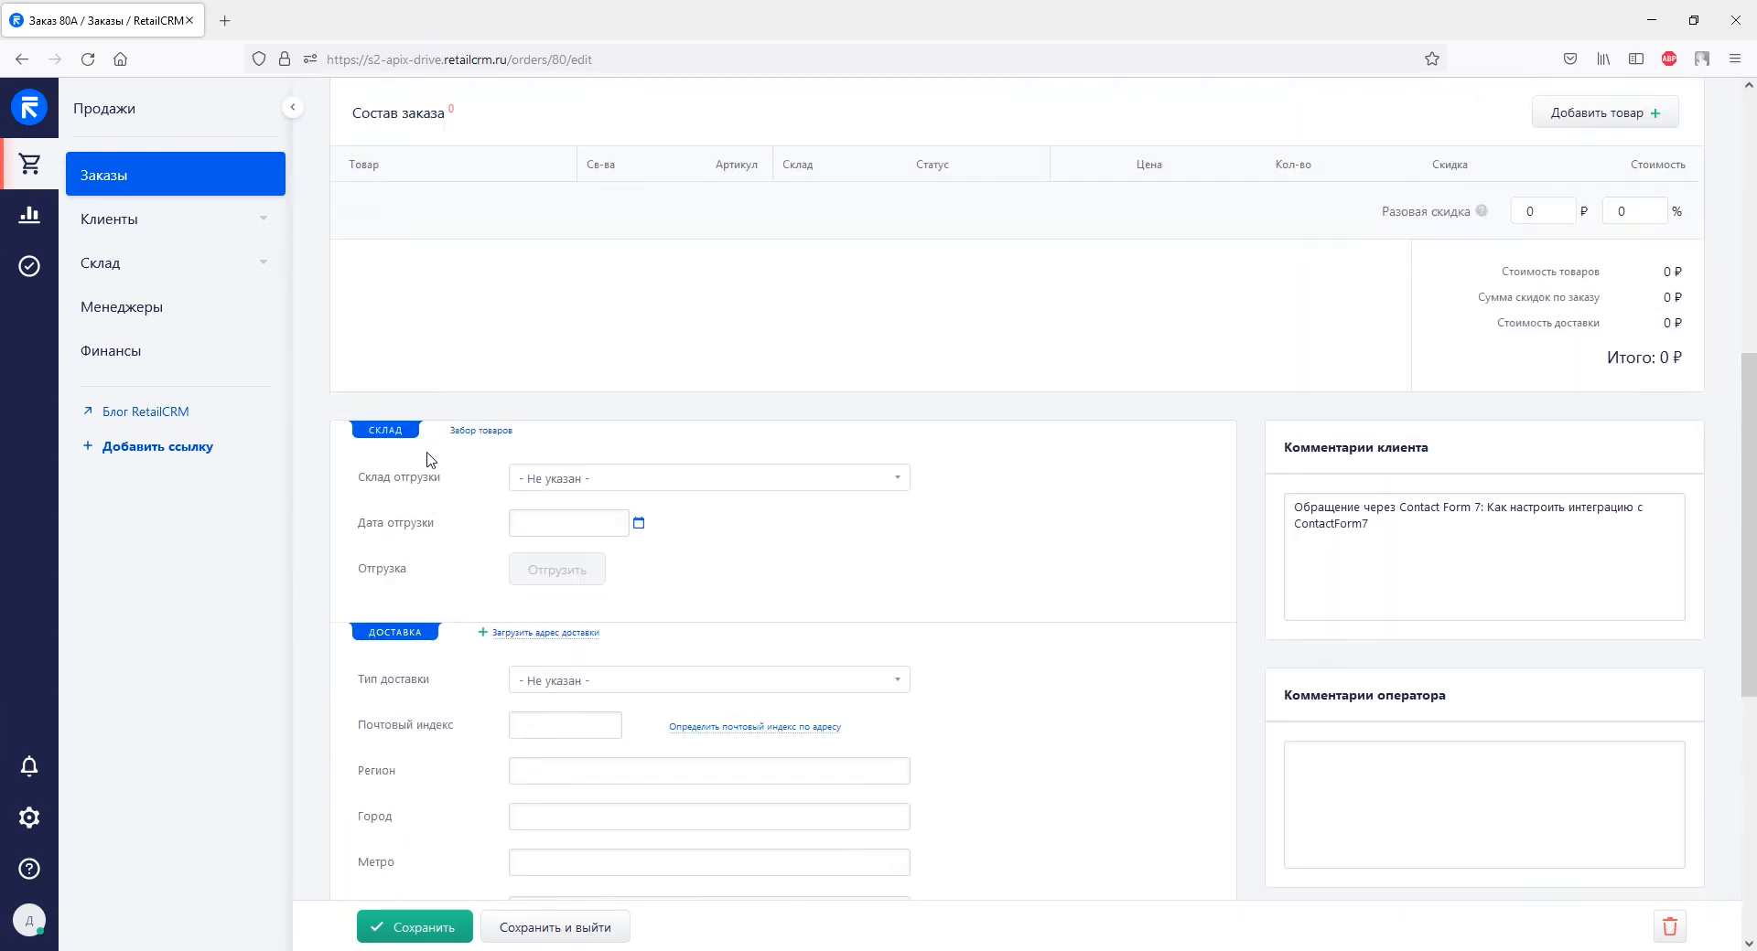
{"action": "scroll", "coordinate": [430, 459], "scroll_direction": "up", "scroll_amount": 7}
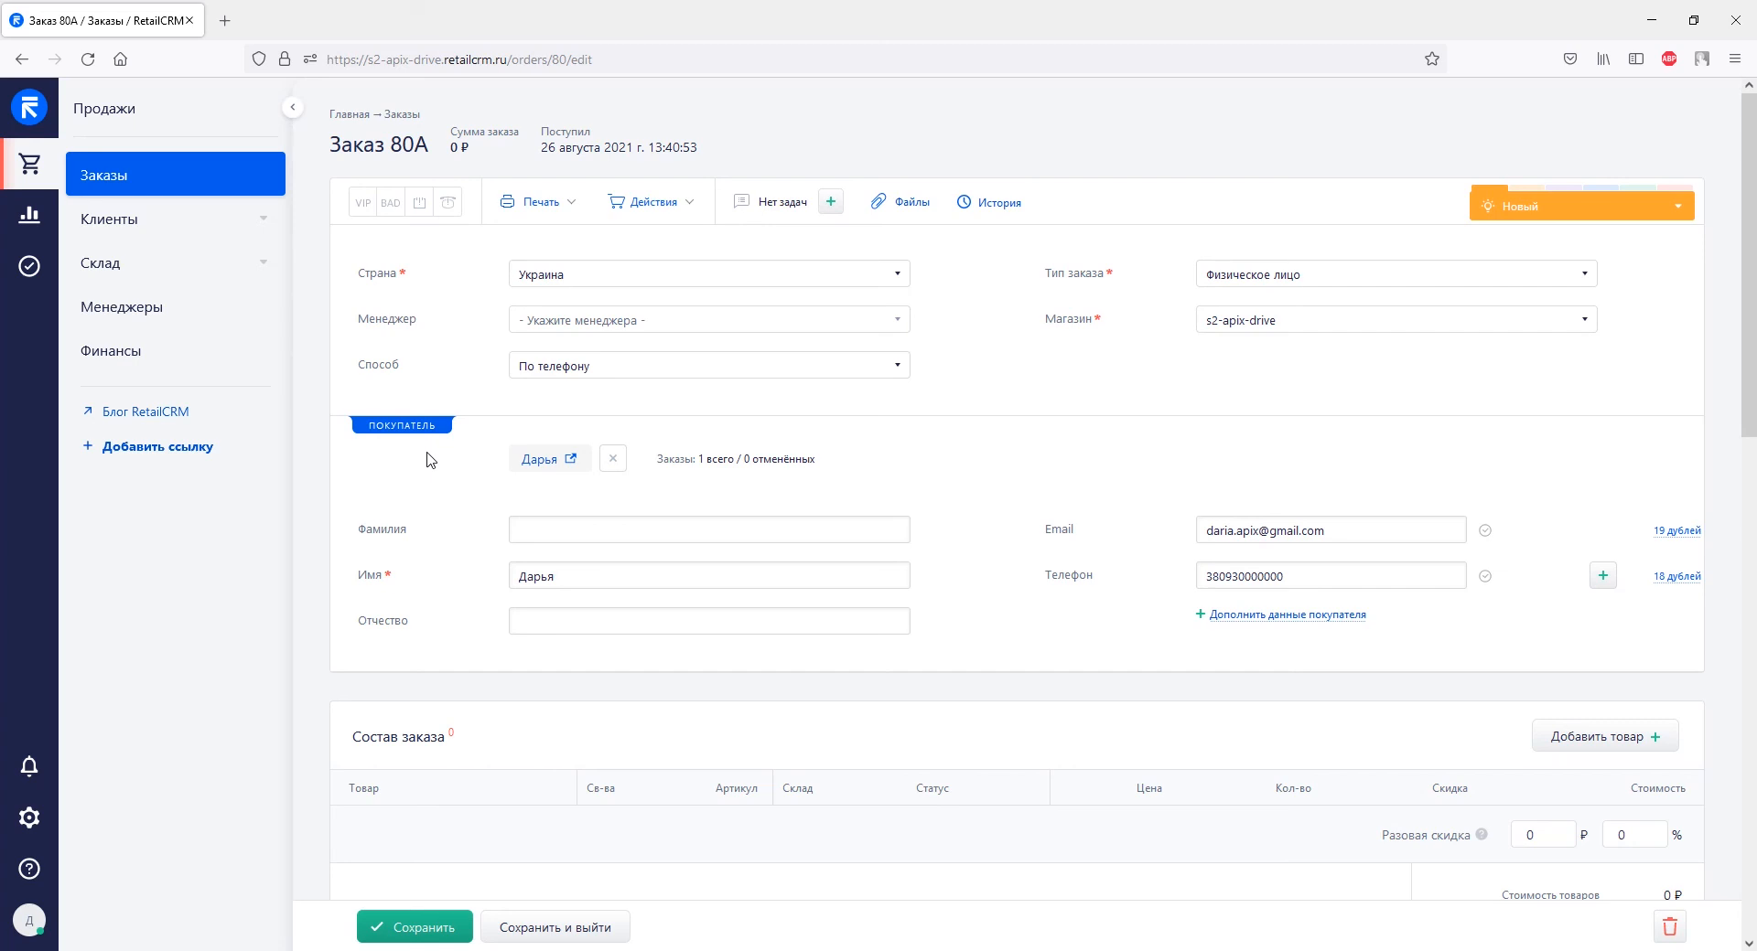
{"action": "key", "text": "alt+Tab"}
{"action": "scroll", "coordinate": [430, 459], "scroll_direction": "down", "scroll_amount": 15}
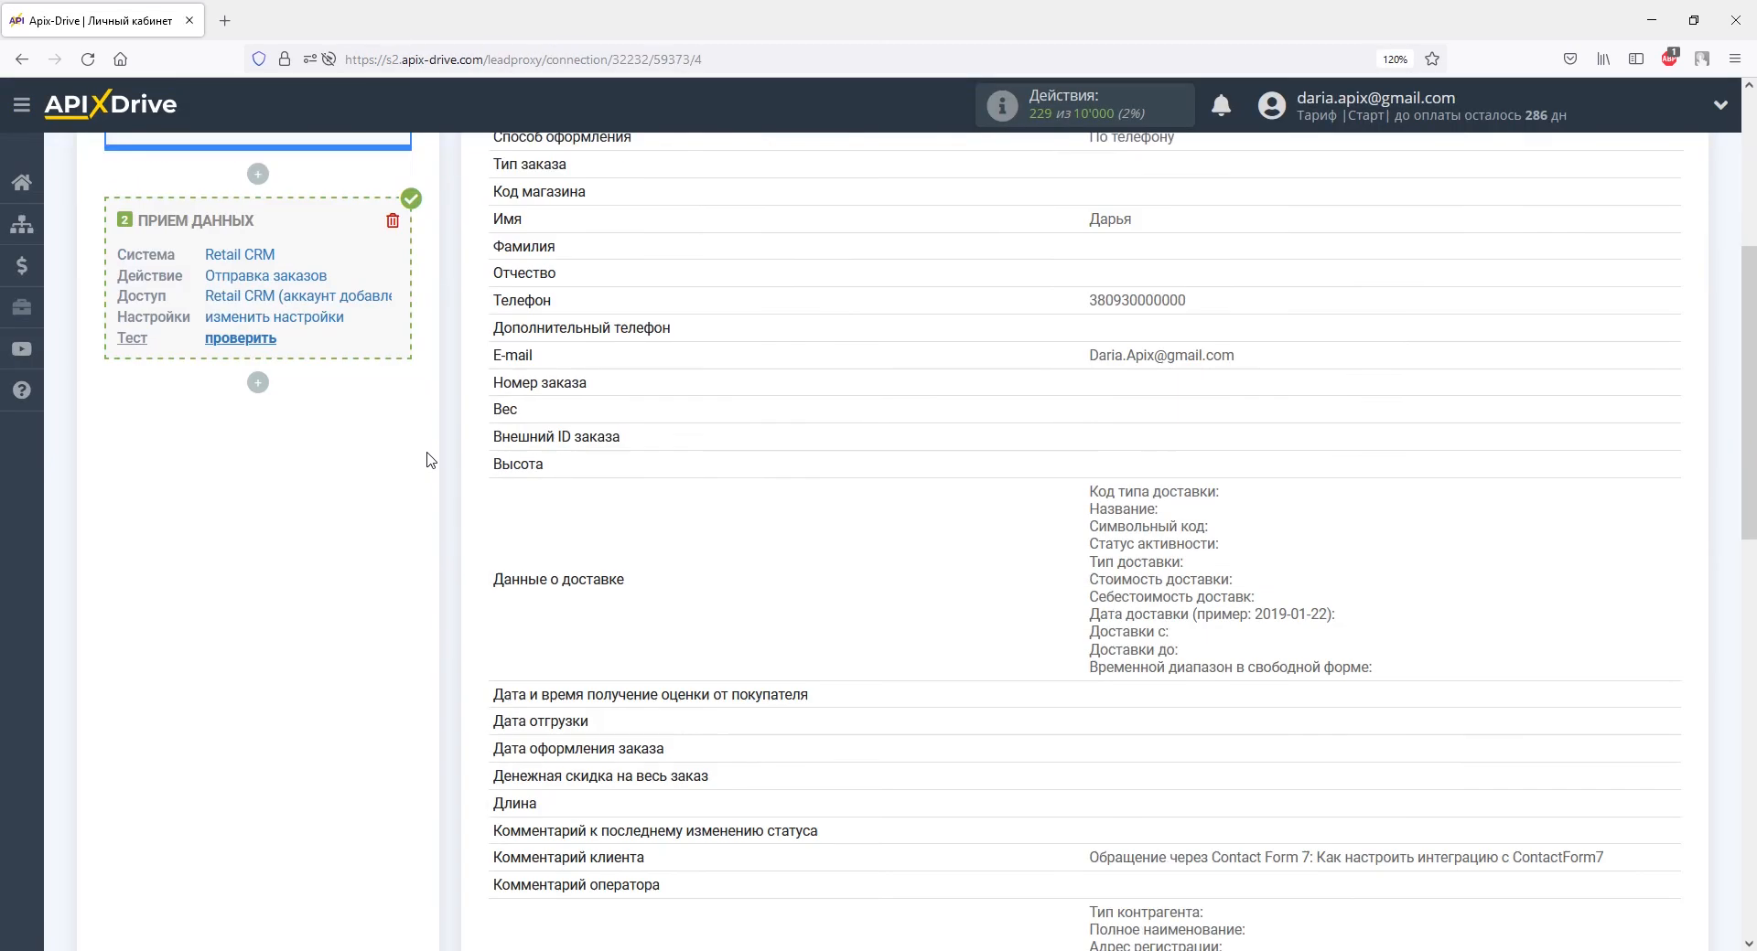
Finish the connection setup and switch on automatic updates.
{"action": "scroll", "coordinate": [426, 459], "scroll_direction": "down", "scroll_amount": 4}
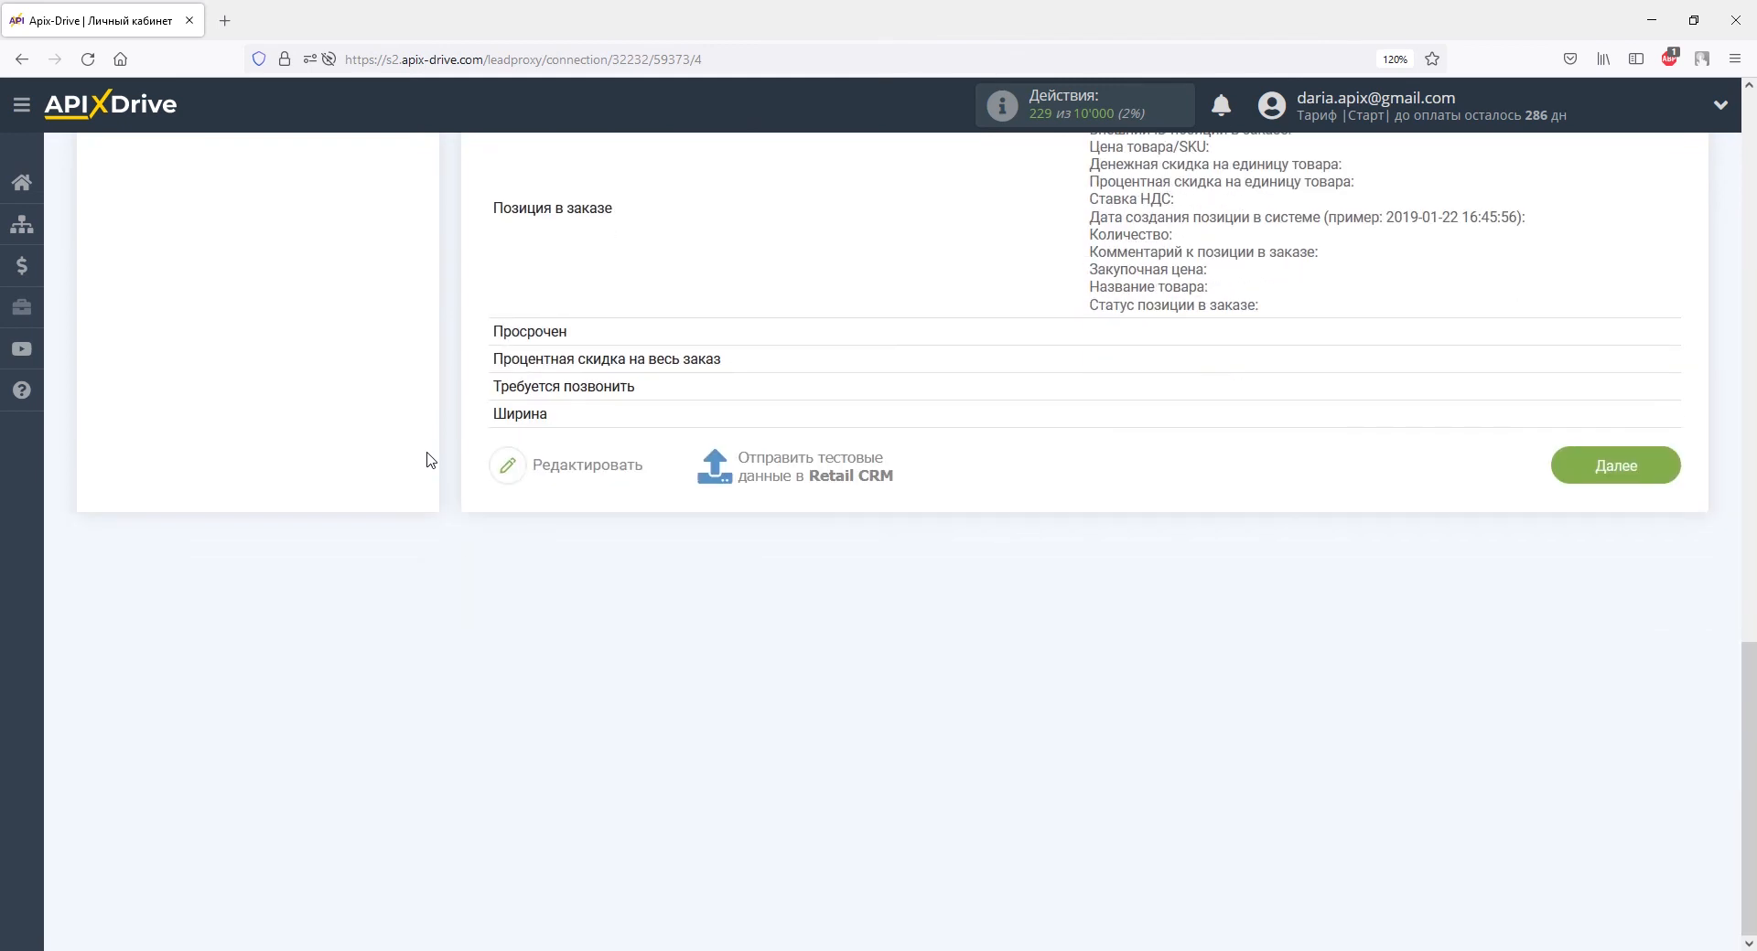
{"action": "left_click", "coordinate": [1589, 463]}
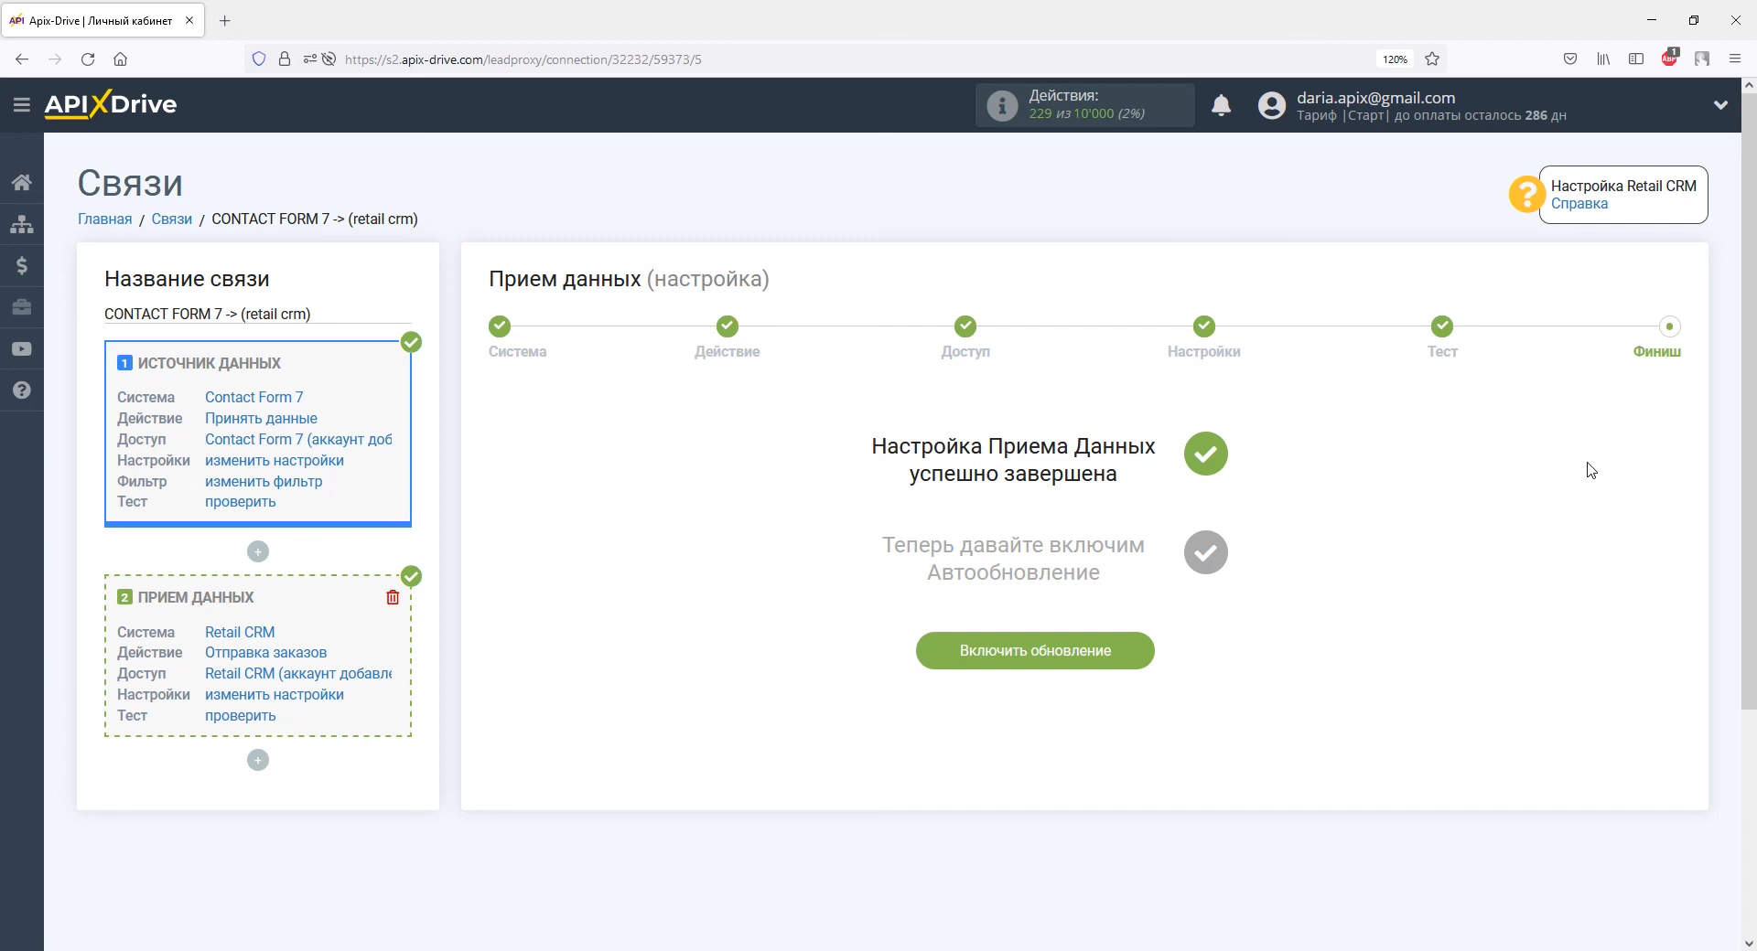
{"action": "left_click", "coordinate": [1149, 647]}
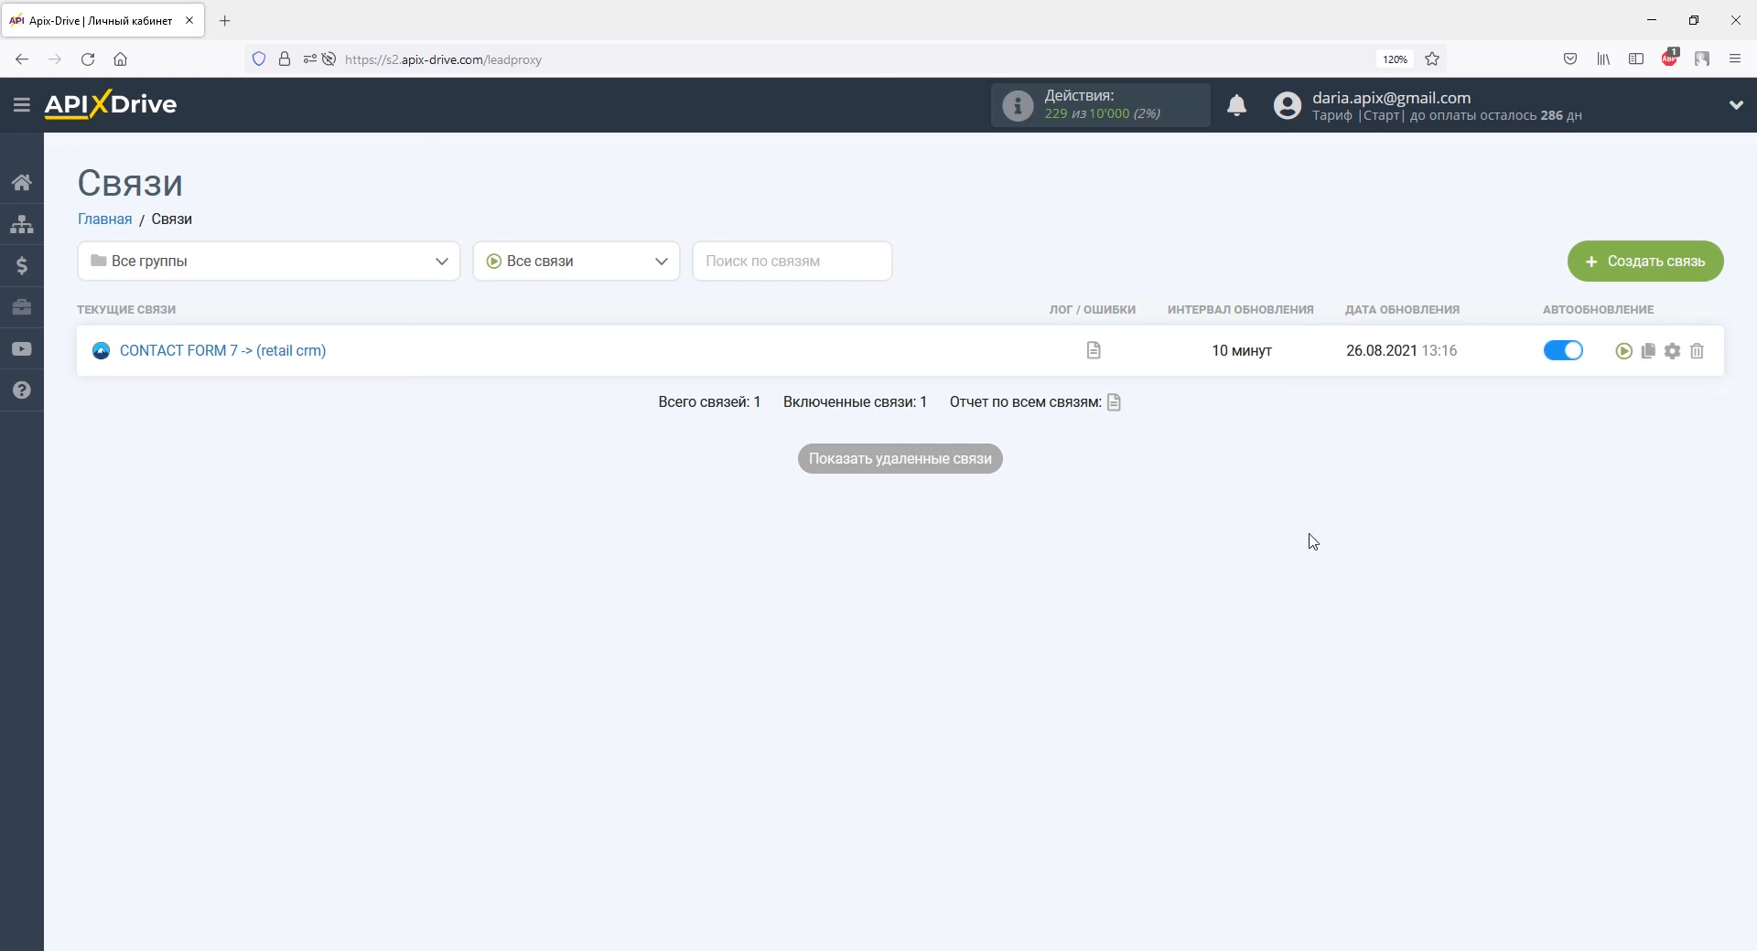
Set the connection's update interval to 5 минут and save the settings.
{"action": "left_click", "coordinate": [1671, 351]}
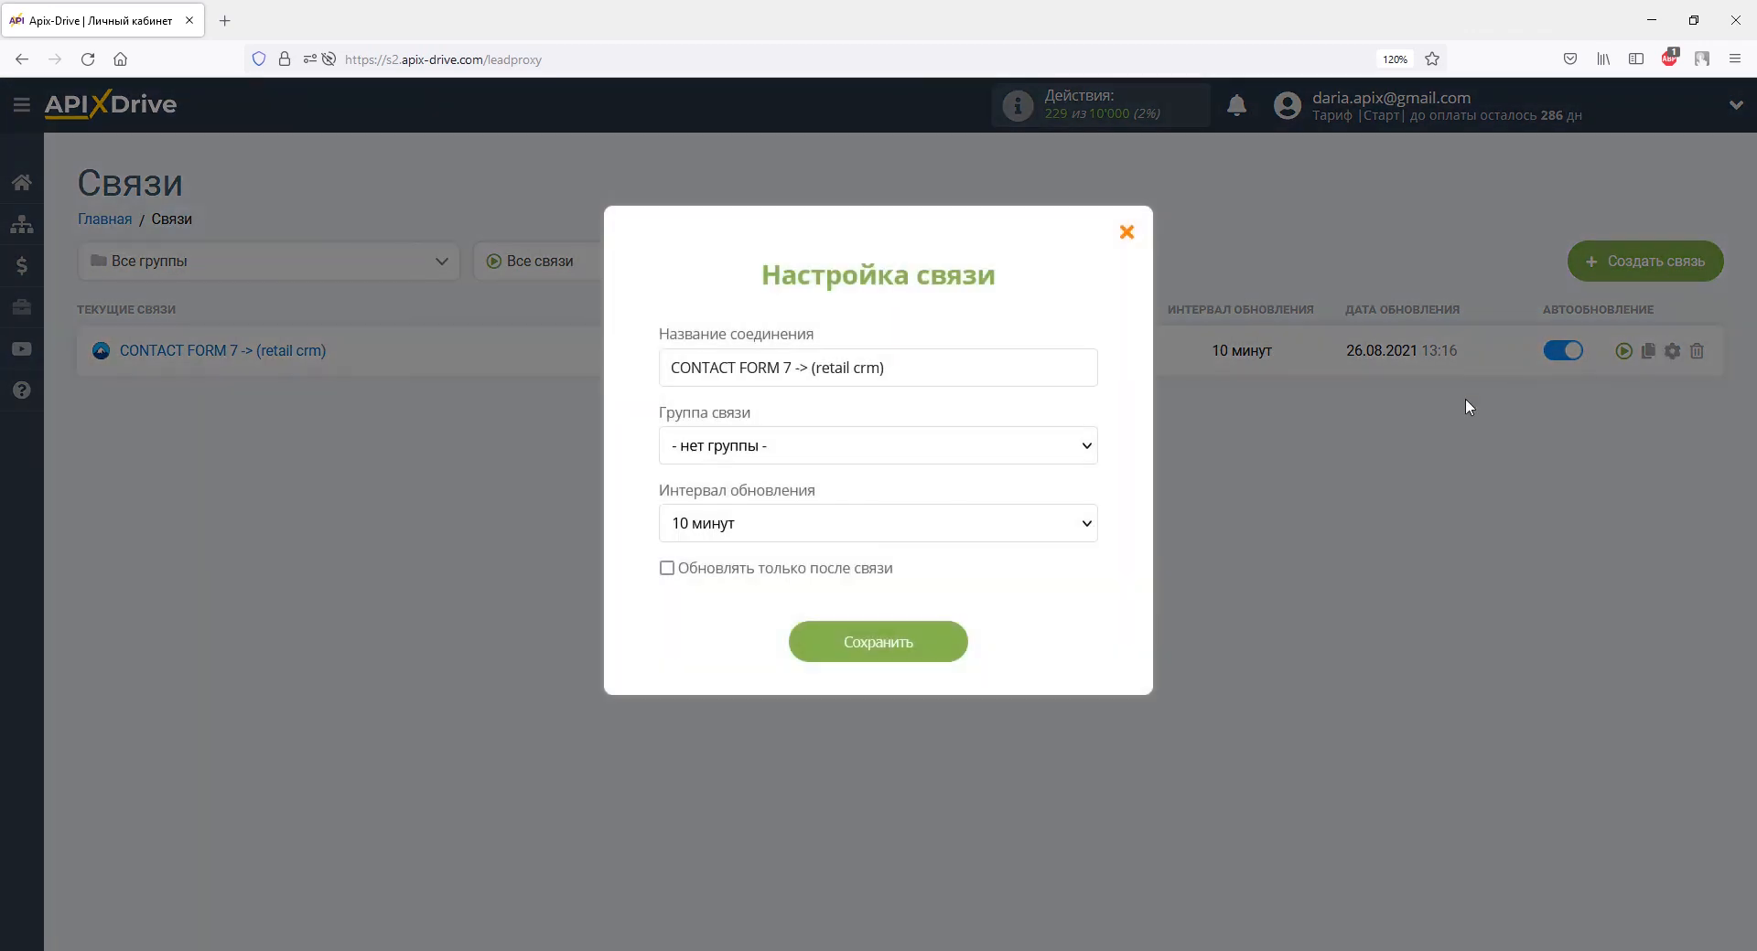
{"action": "left_click", "coordinate": [1079, 524]}
{"action": "left_click", "coordinate": [1000, 226]}
{"action": "left_click", "coordinate": [929, 652]}
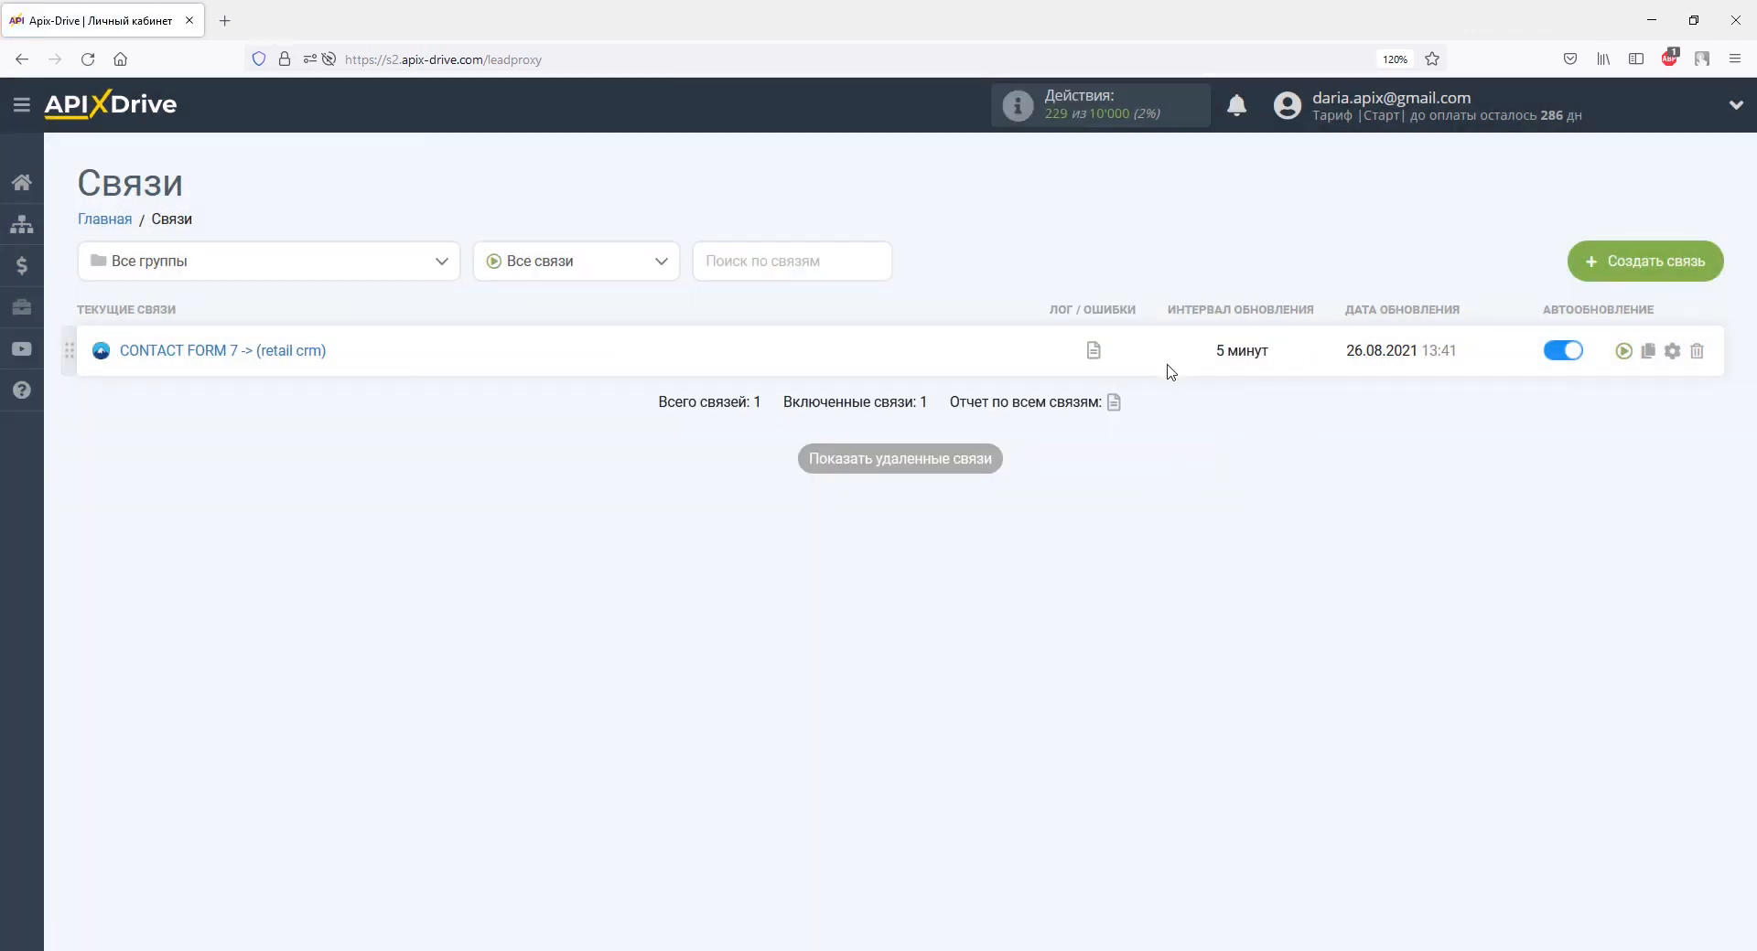